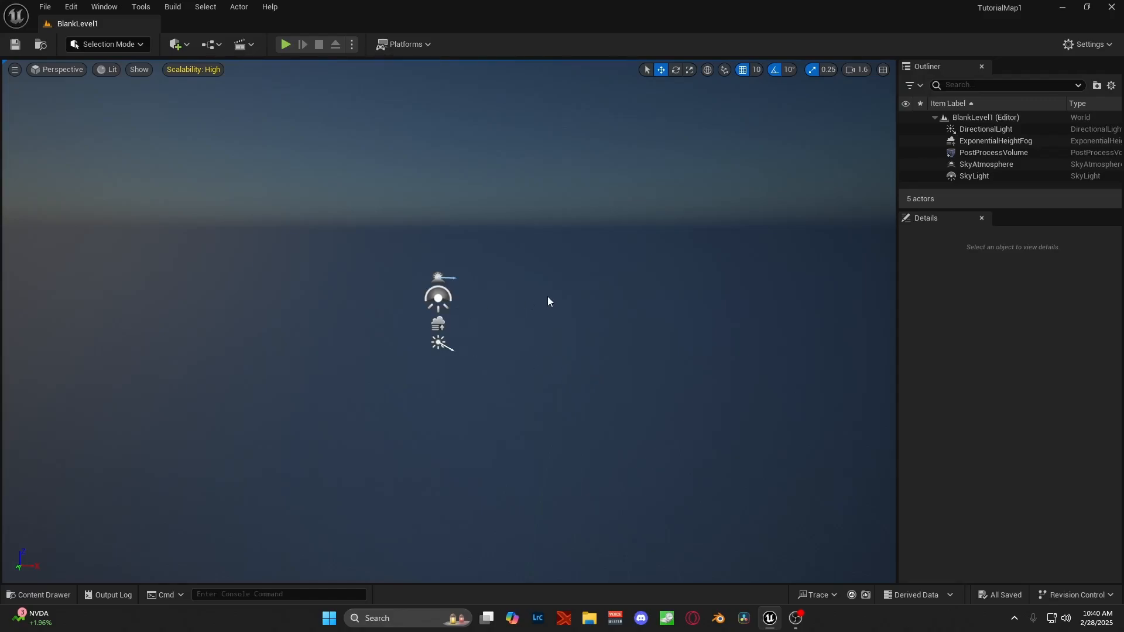
Step: Create a new folder named LandscapeMaterial in the project's Content folder
mouse_move(634, 341)
right_down()
mouse_move(597, 341)
mouse_move(556, 387)
mouse_move(632, 351)
mouse_move(624, 343)
right_up()
key(ctrl+space)
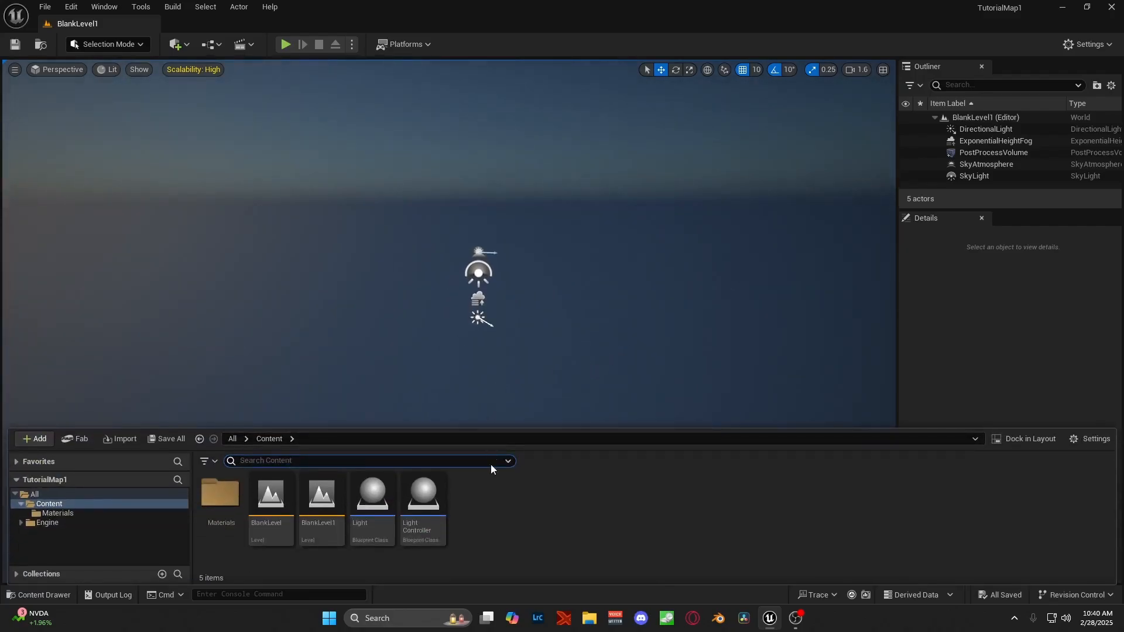
click(513, 517)
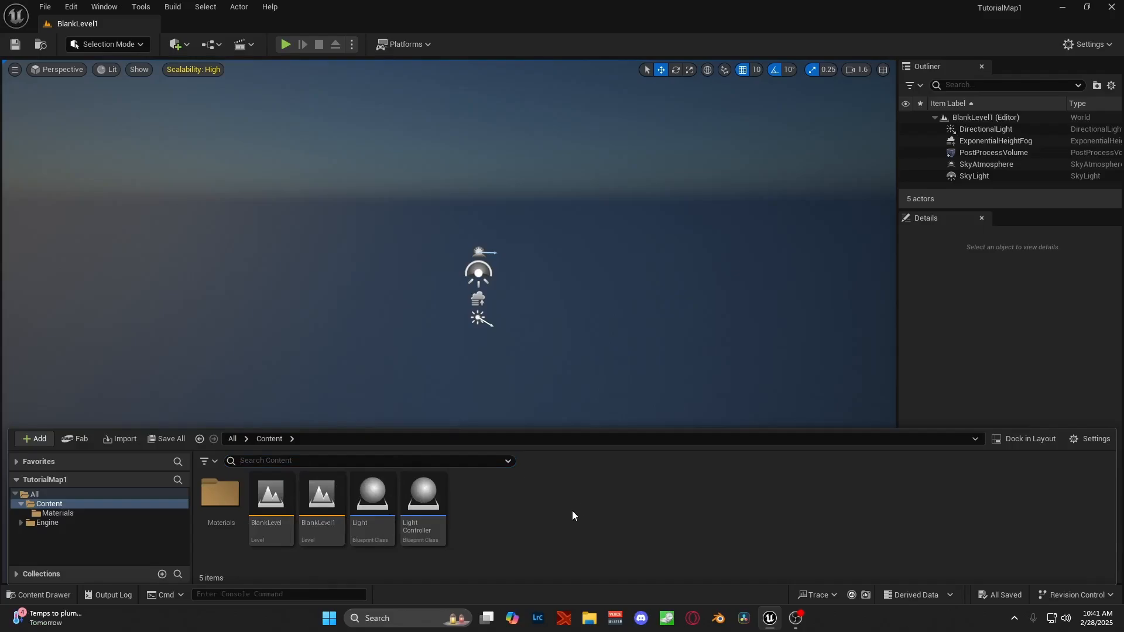
right_click(548, 517)
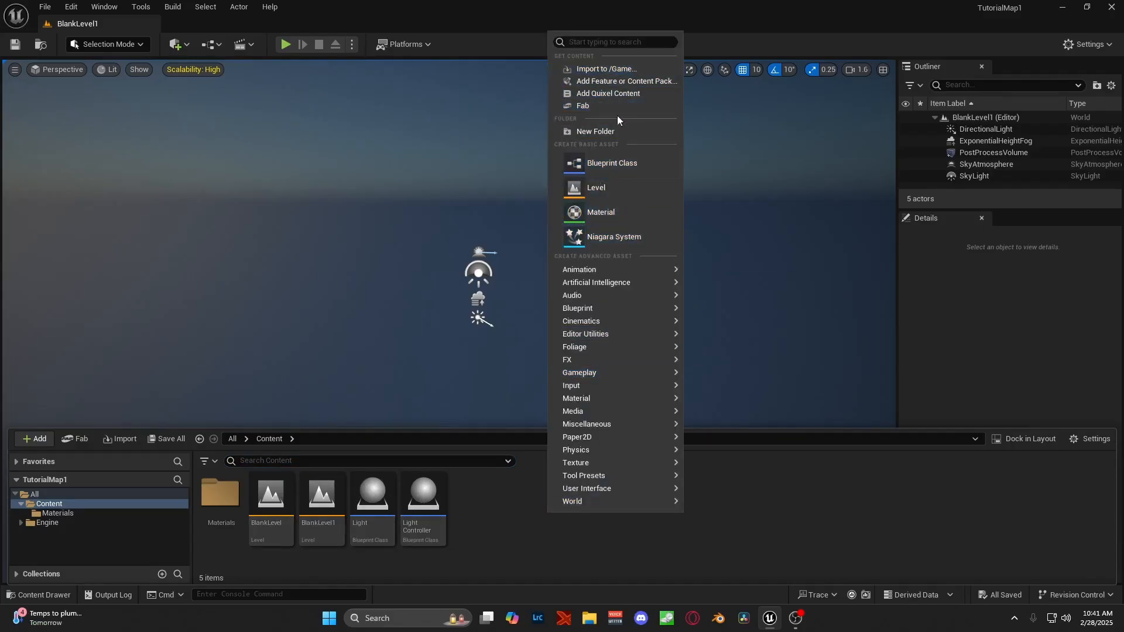
click(620, 132)
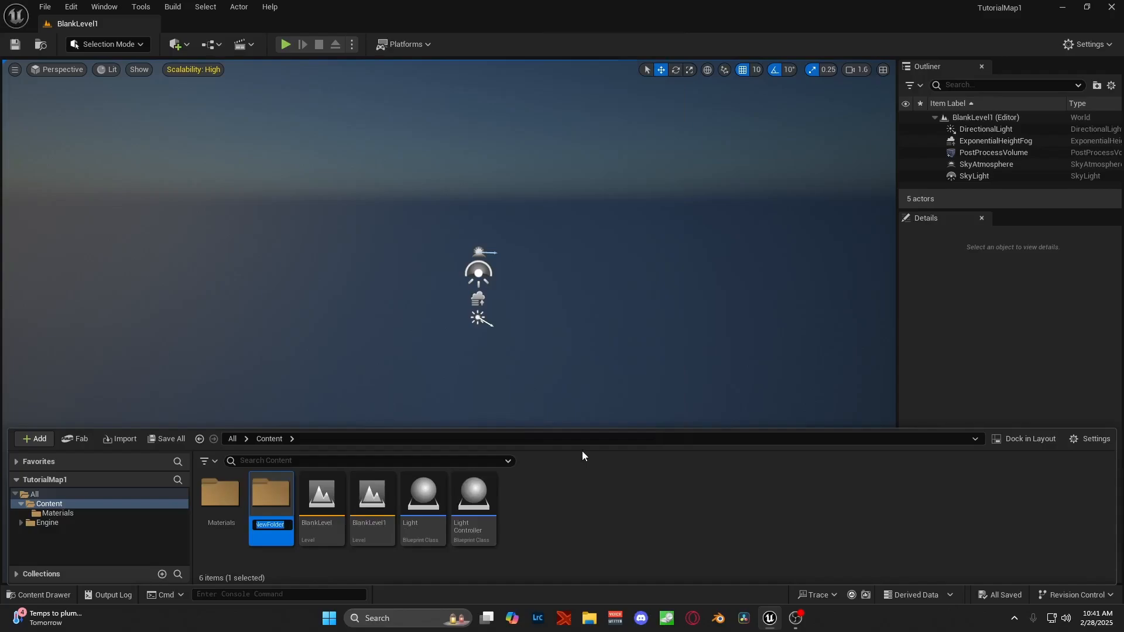
text(LandscapeMaterial)
key(Return)
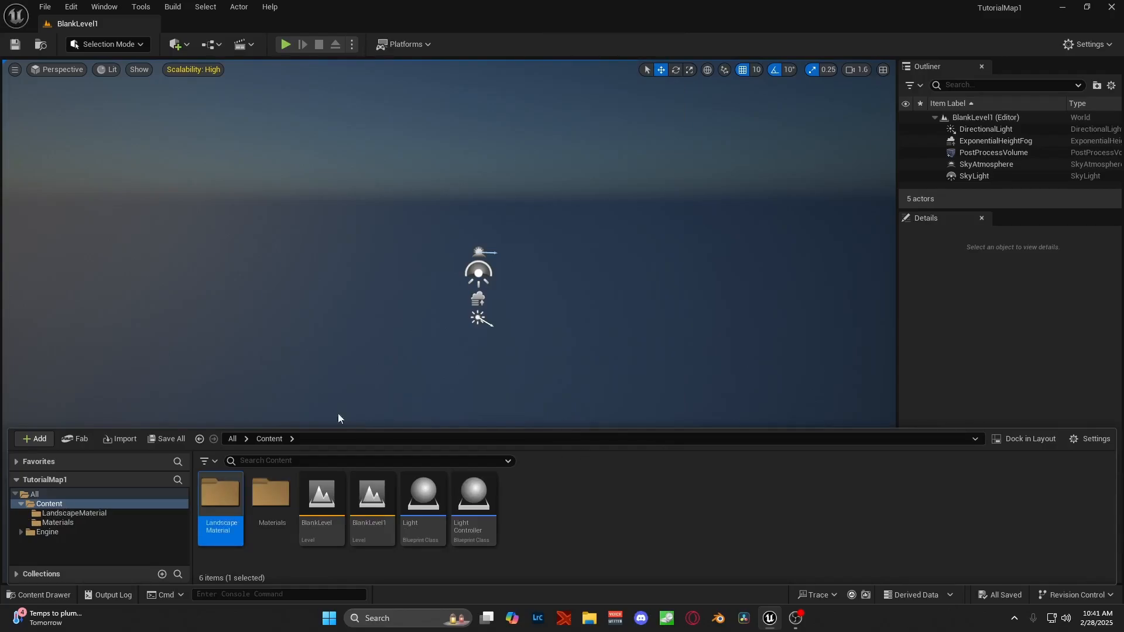
Step: Create a material named MyLandscapeMaterial inside the LandscapeMaterial folder and open it for editing
double_click(222, 495)
right_click(291, 504)
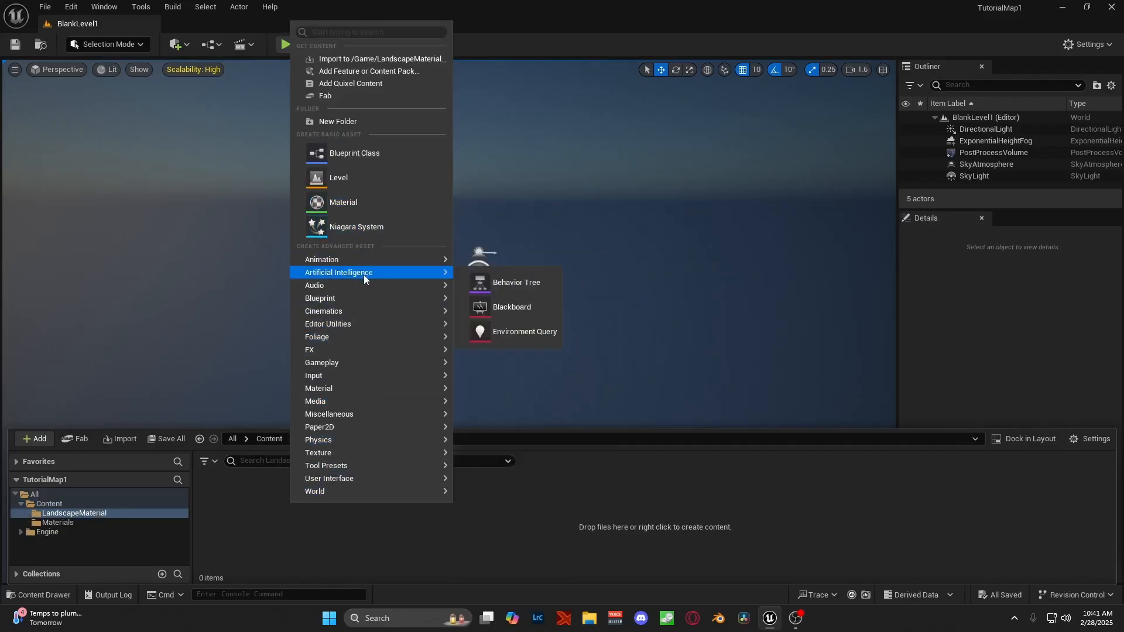
mouse_move(367, 298)
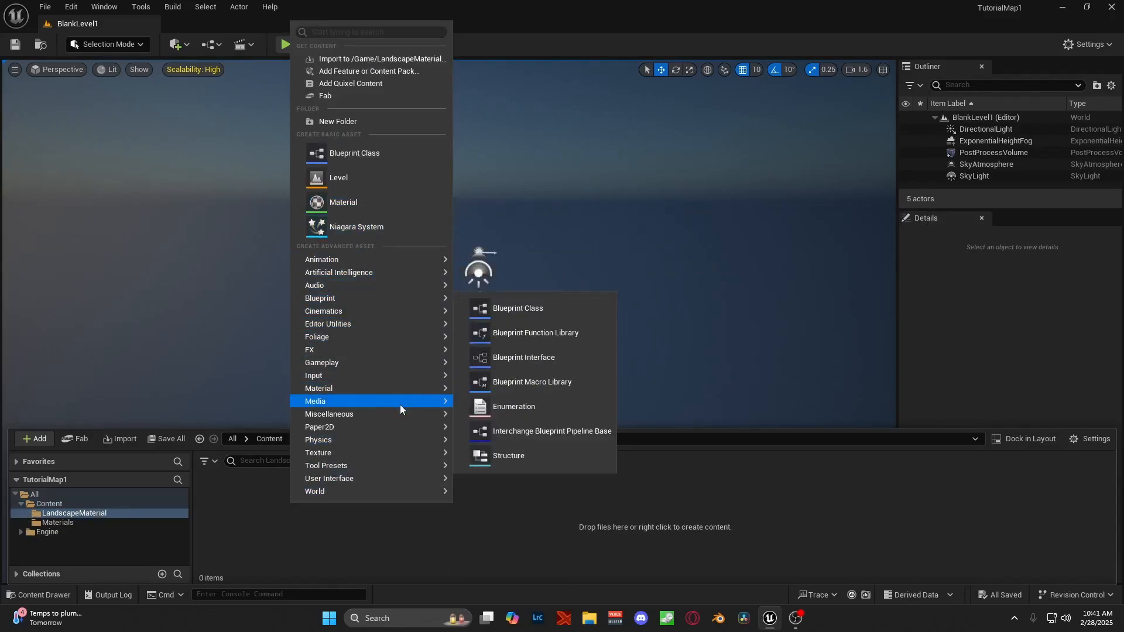
mouse_move(423, 388)
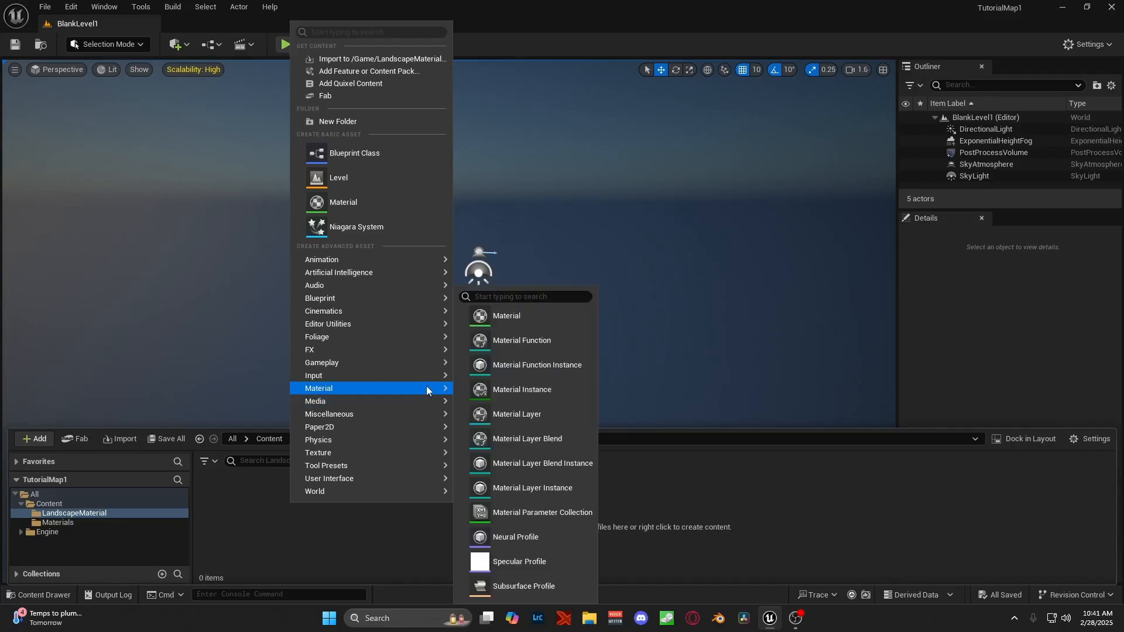
click(523, 322)
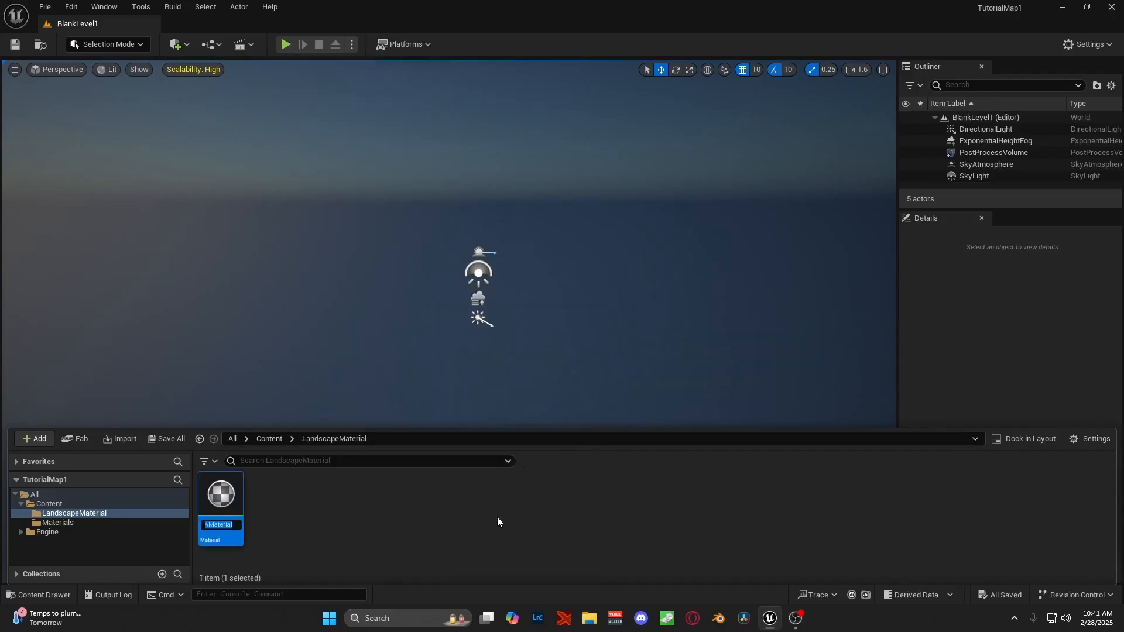
key(BackSpace)
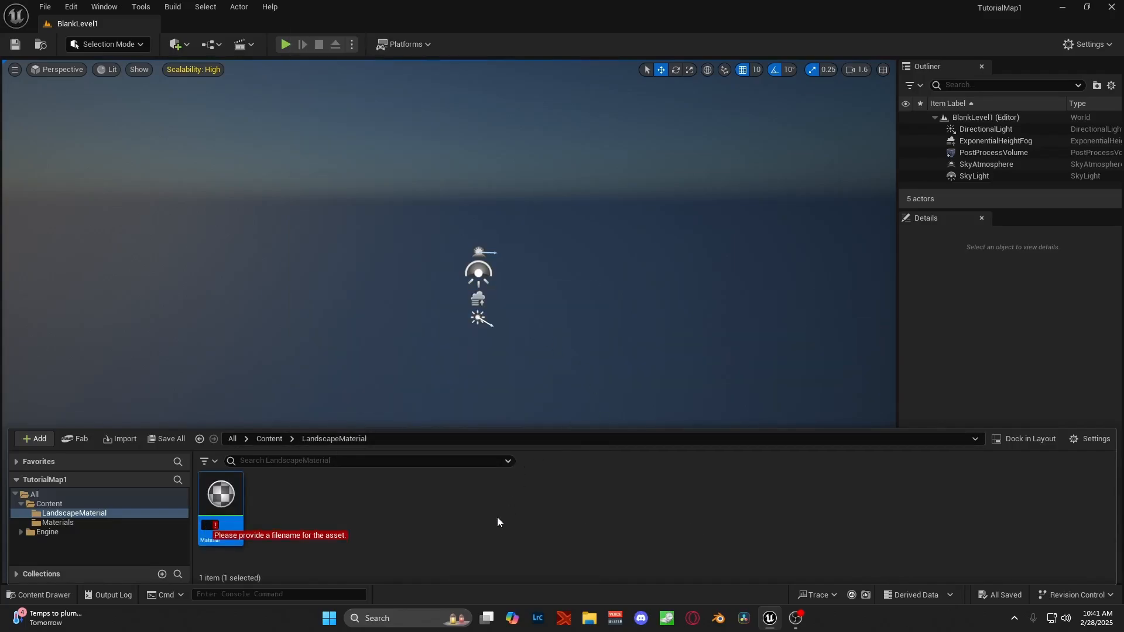
text(My)
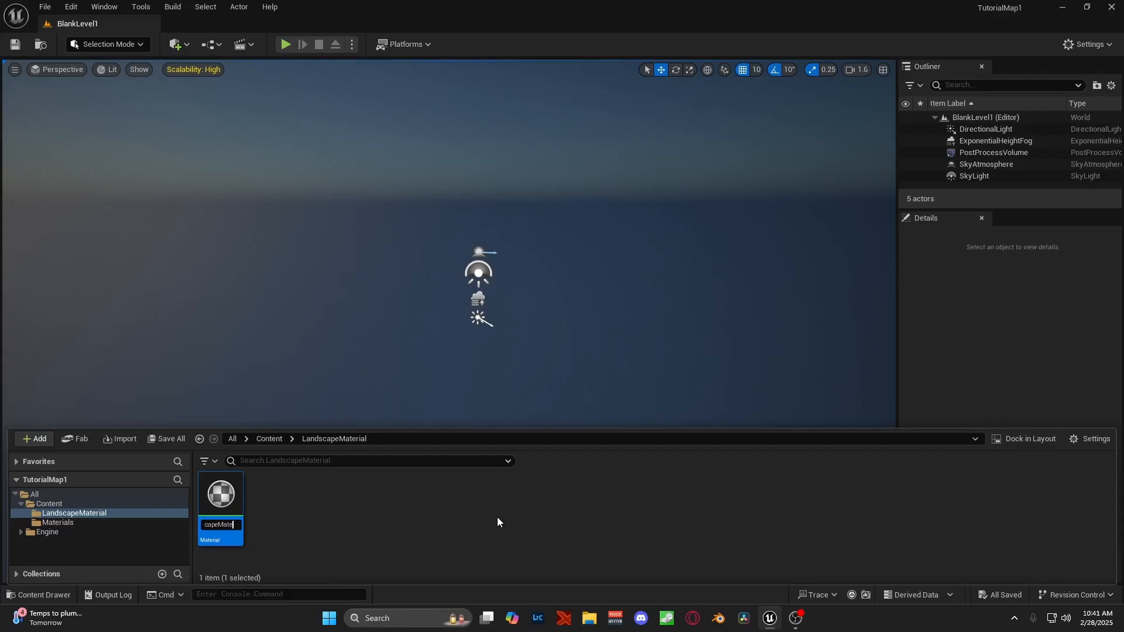
text(LandscapeMaterial)
key(Return)
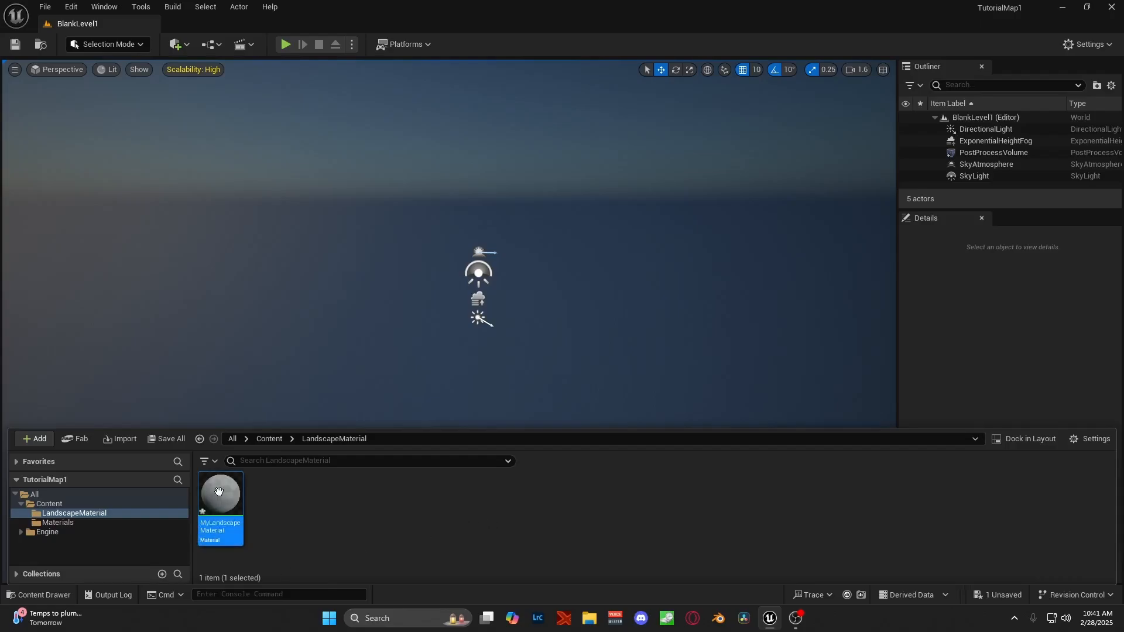
double_click(227, 490)
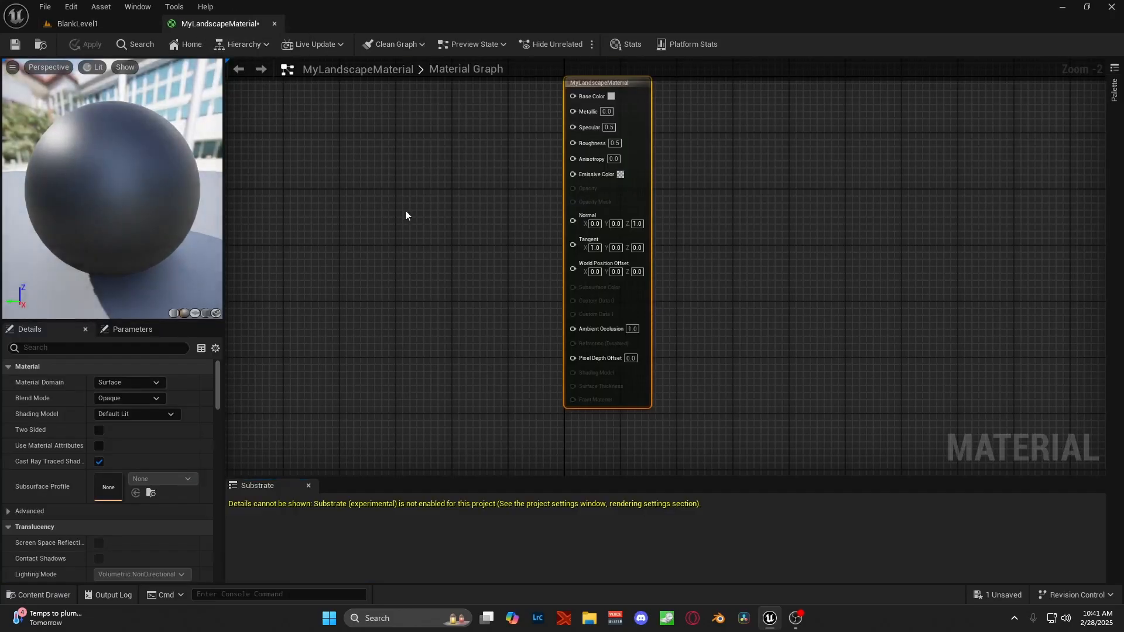
right_drag(435, 199, 621, 252)
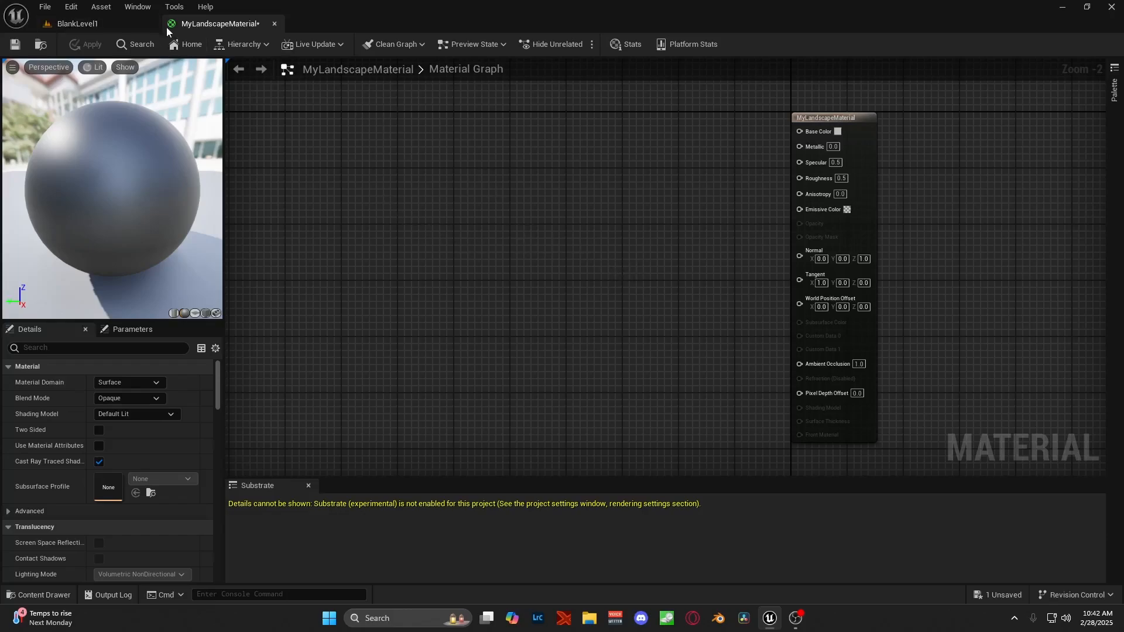
Step: Open the Fab asset library and place its tab ahead of the MyLandscapeMaterial tab
click(104, 8)
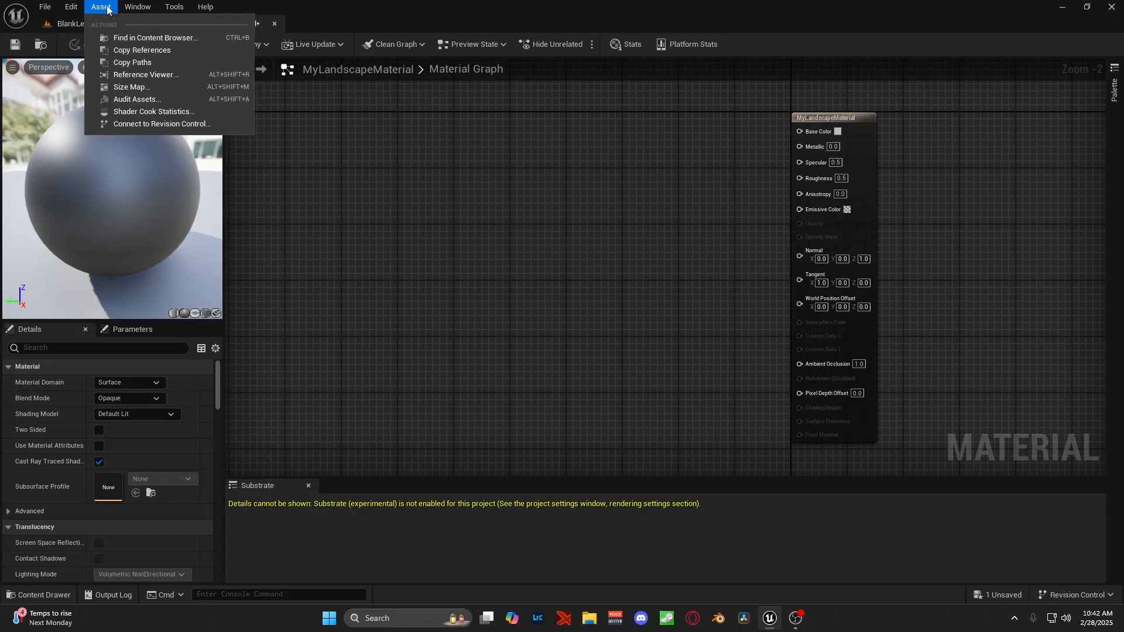
click(107, 8)
click(105, 10)
mouse_move(140, 8)
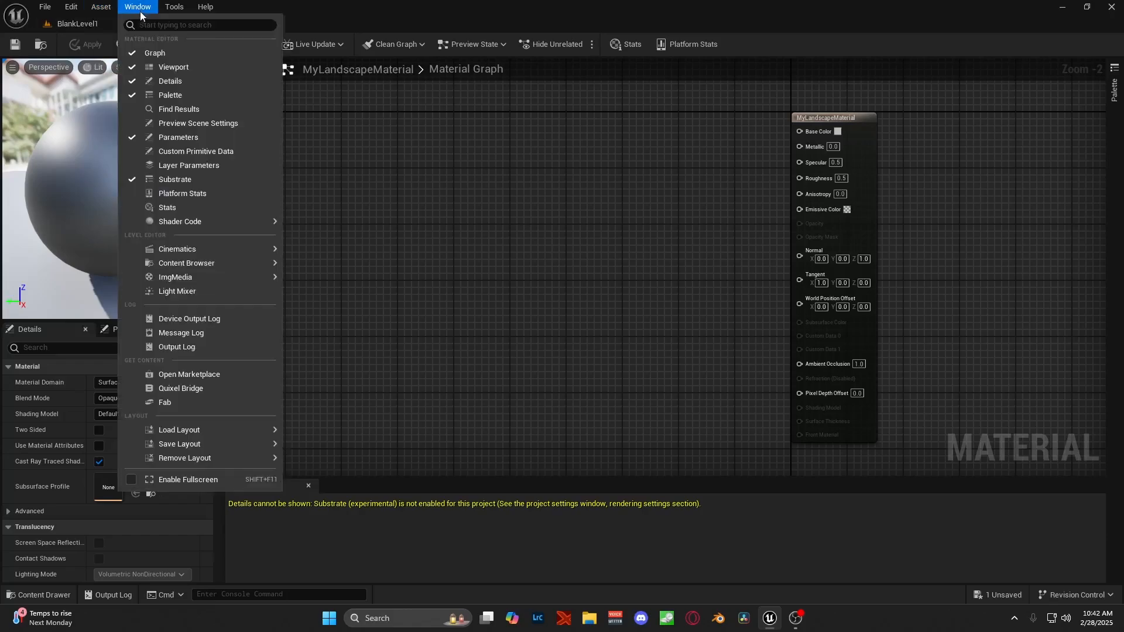
click(216, 401)
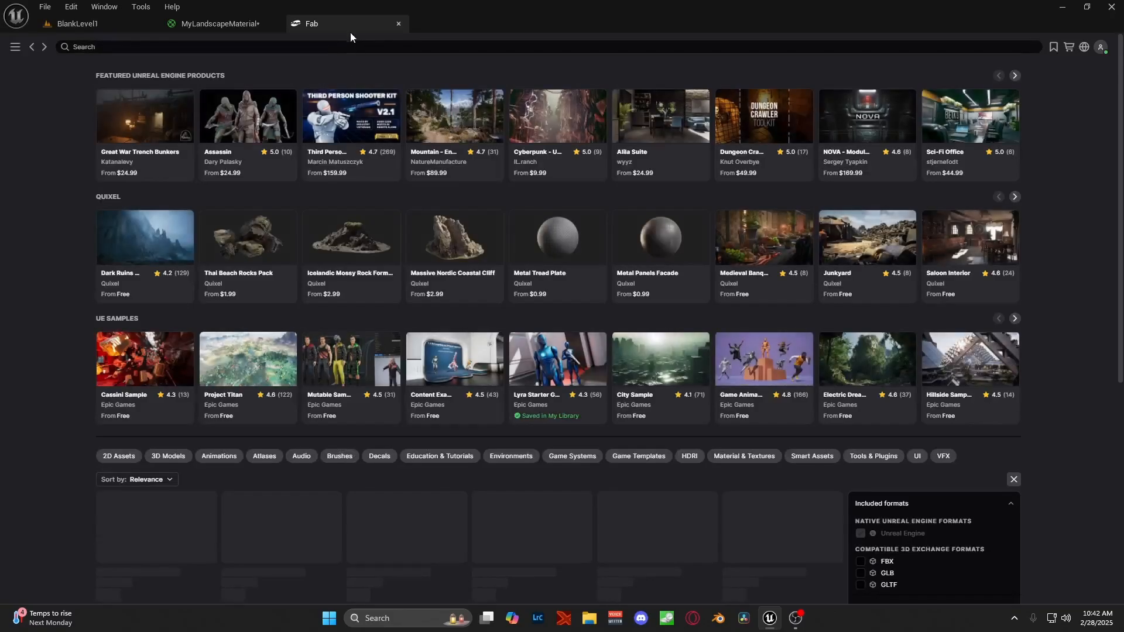
drag(359, 23, 281, 23)
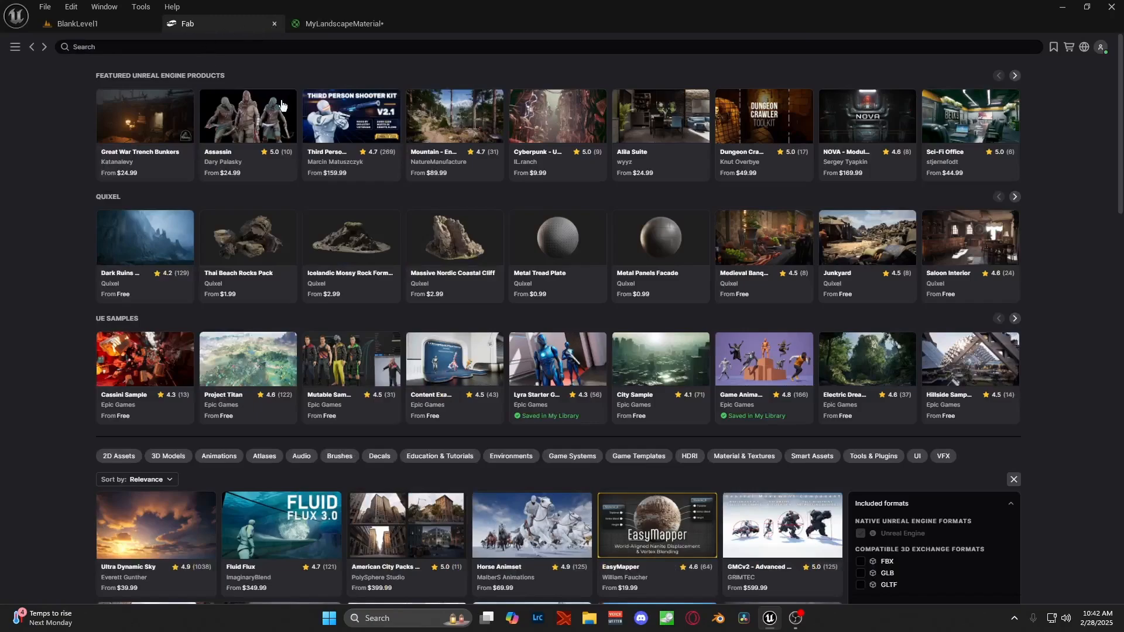
Step: Search Fab for "grass material" and limit the results to free products
click(191, 50)
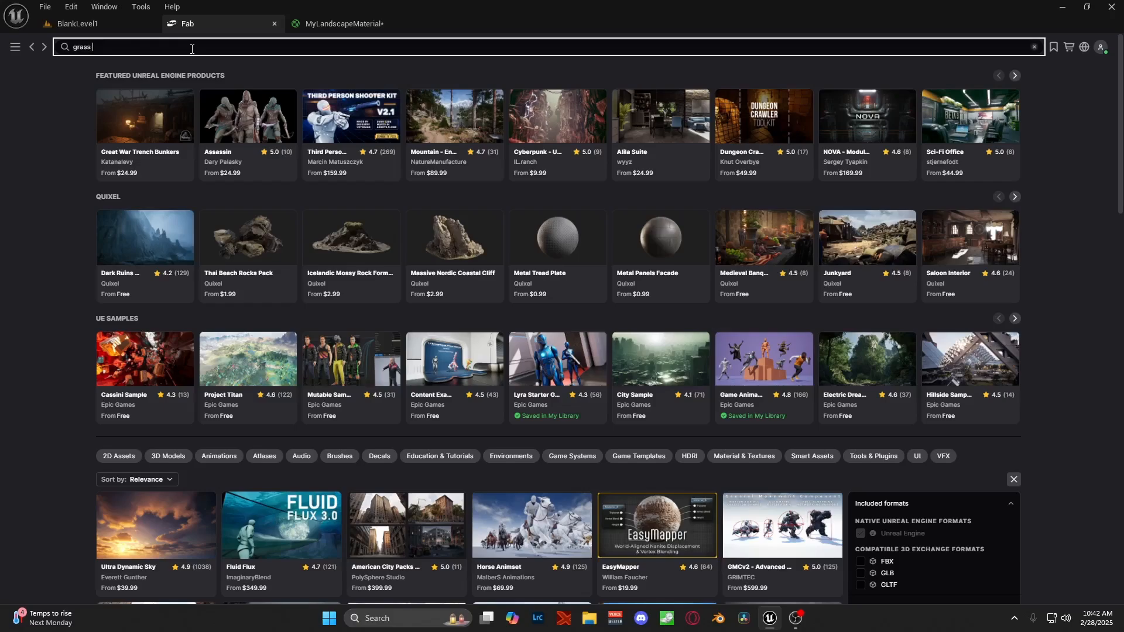
key(Return)
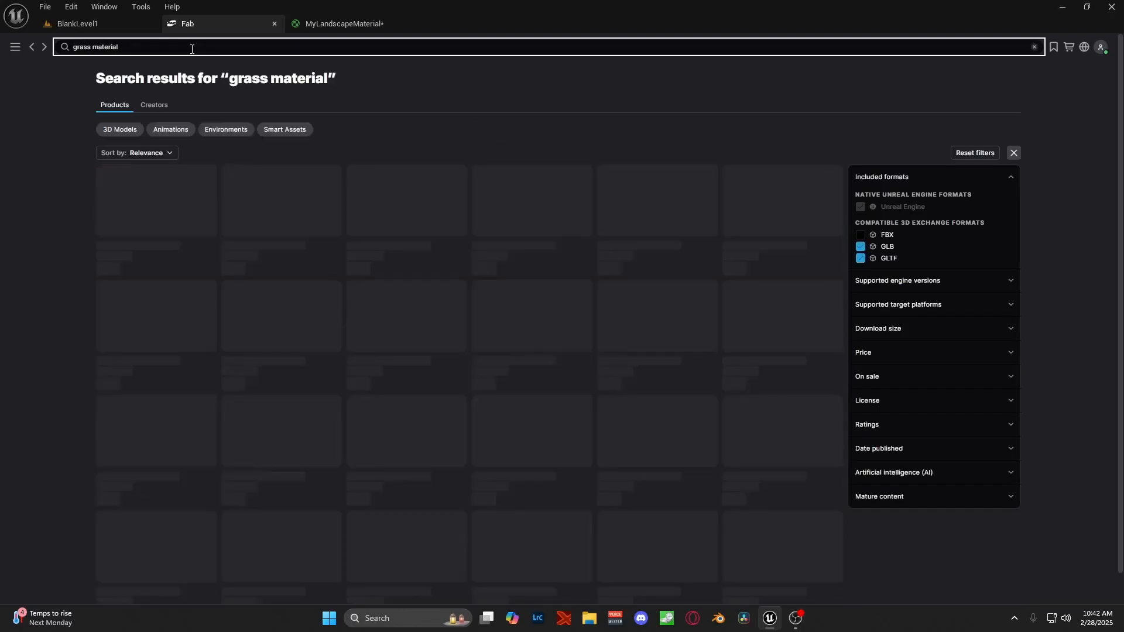
click(888, 353)
click(865, 402)
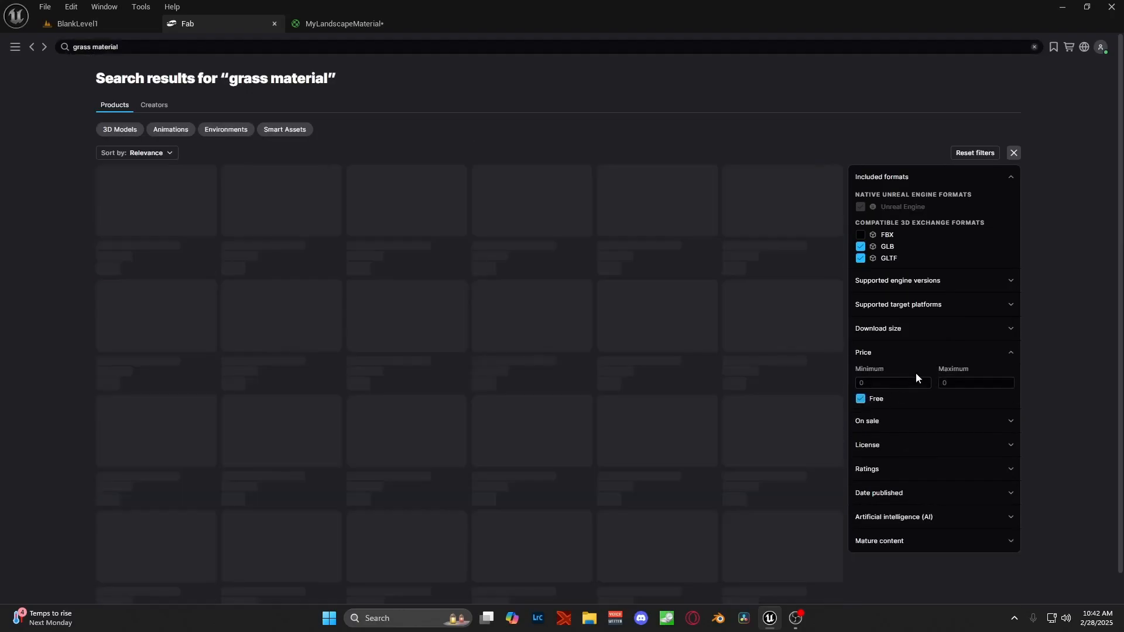
click(913, 357)
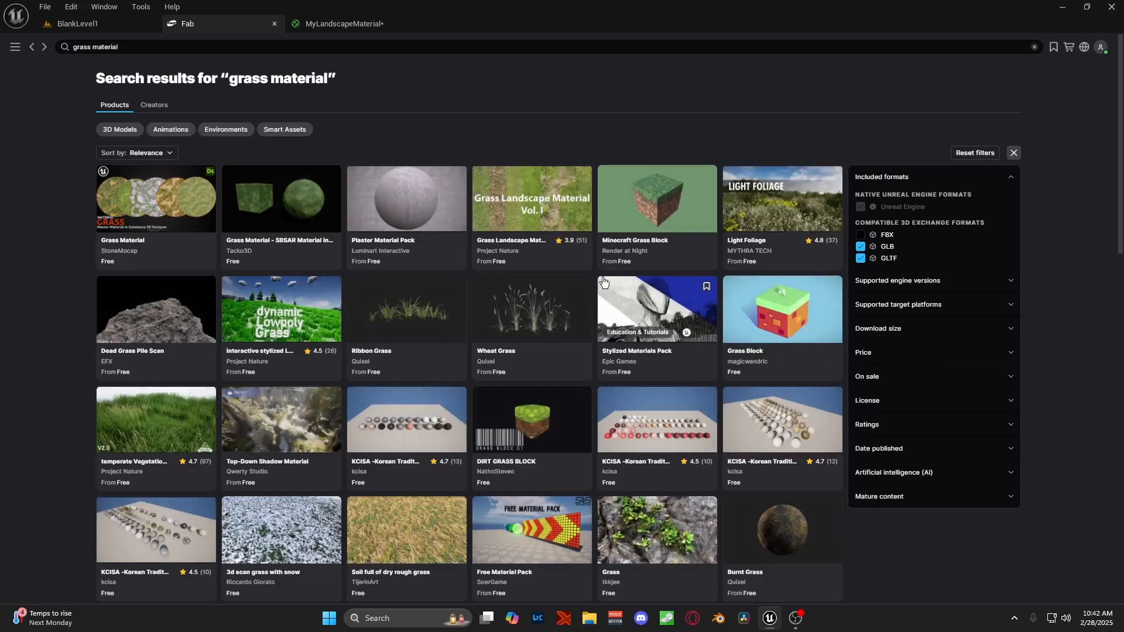
Step: Find Quixel's Uncut Grass among the results and add it to the project at medium quality
scroll(482, 319, down, 1)
scroll(508, 315, down, 3)
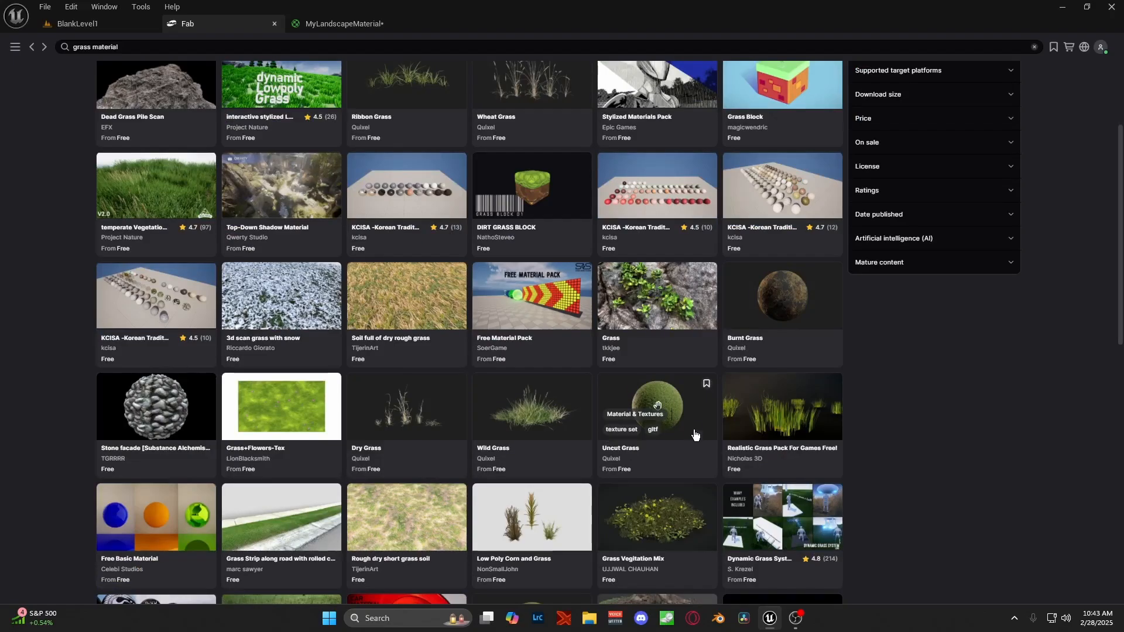
scroll(694, 435, up, 3)
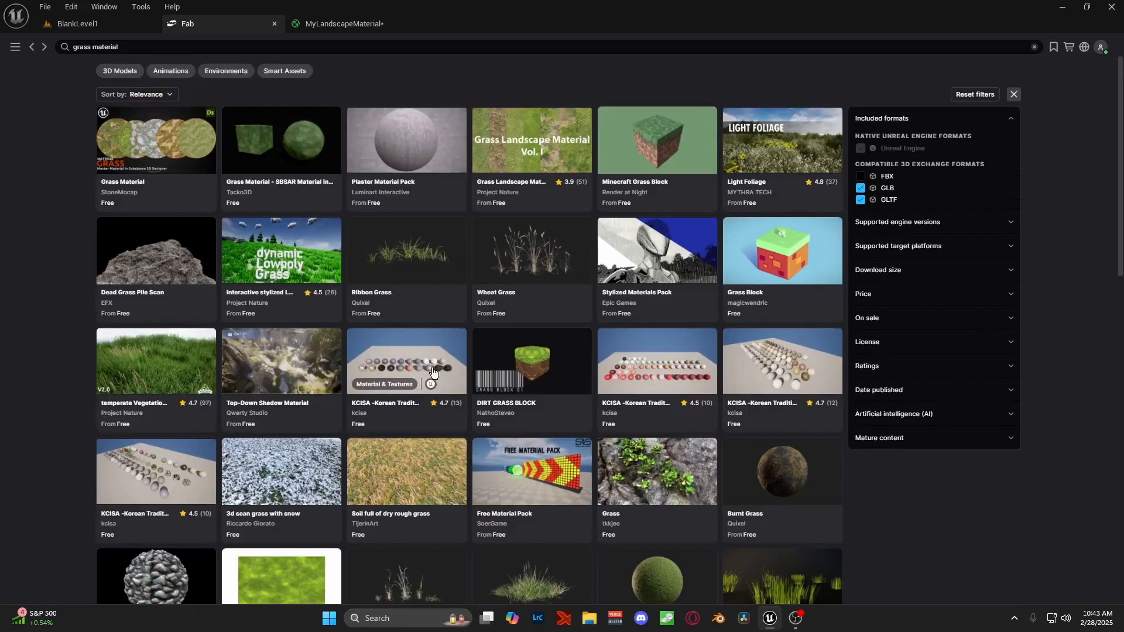
scroll(536, 395, down, 4)
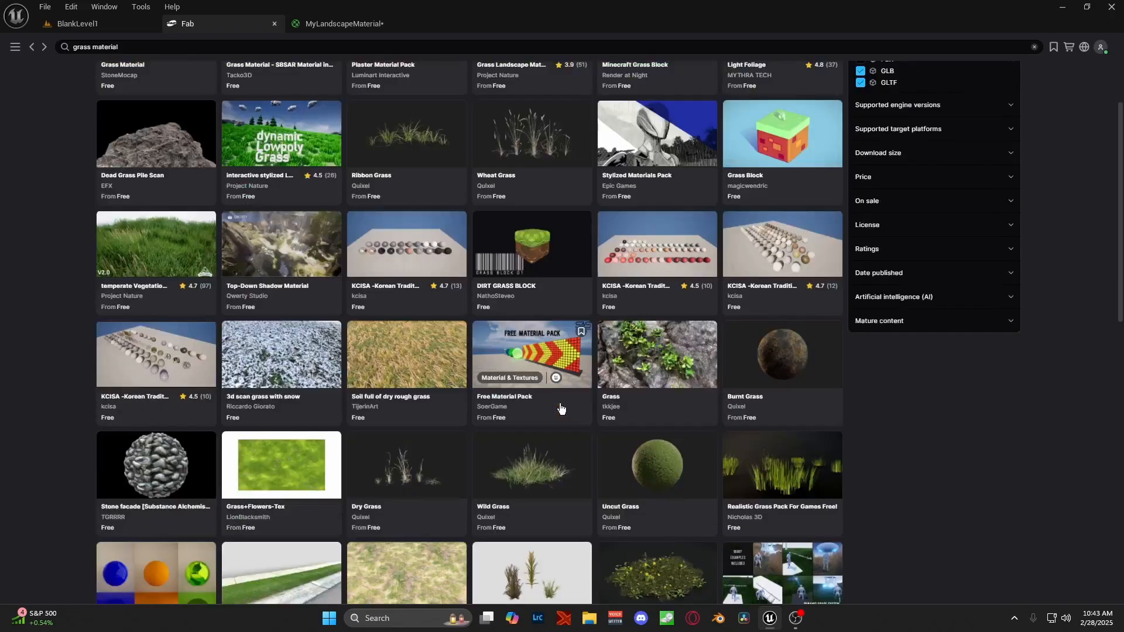
click(684, 360)
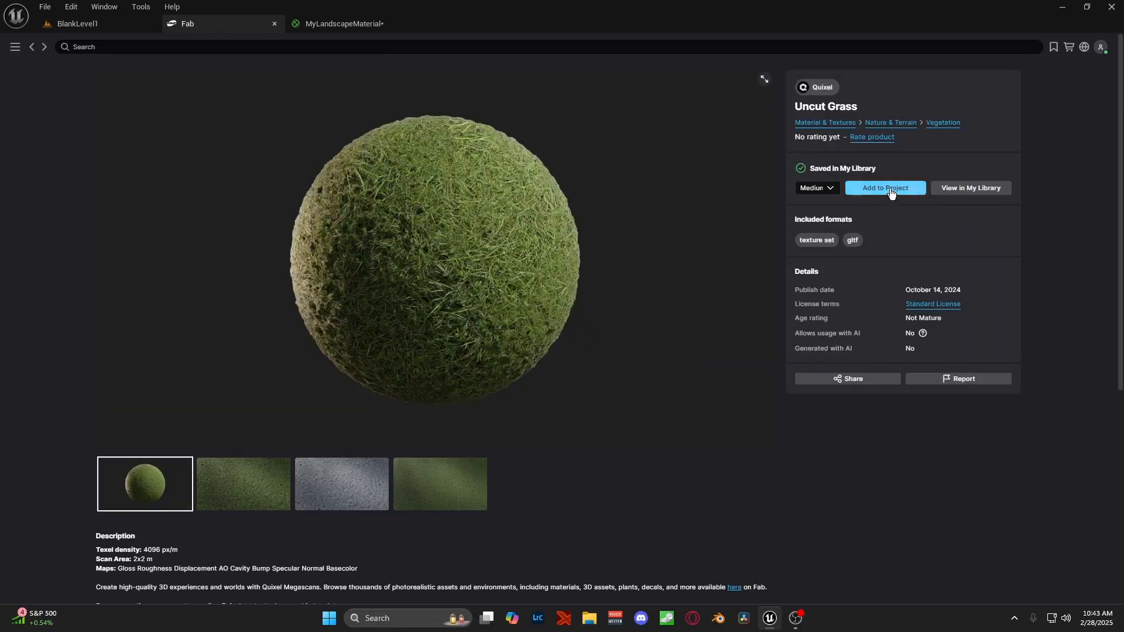
click(871, 191)
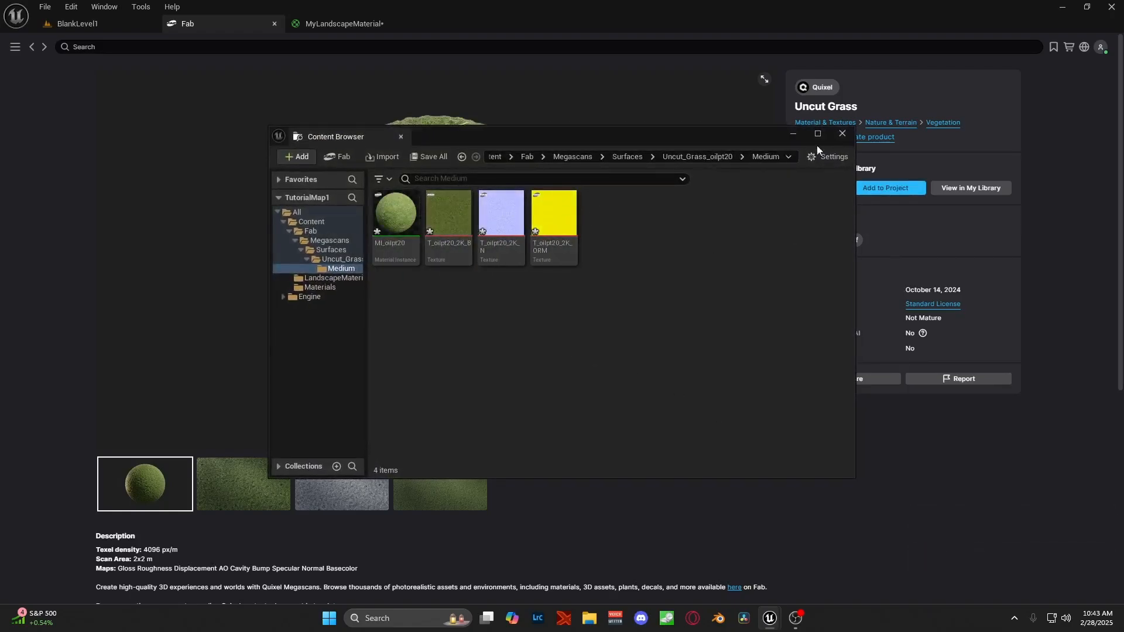
click(843, 134)
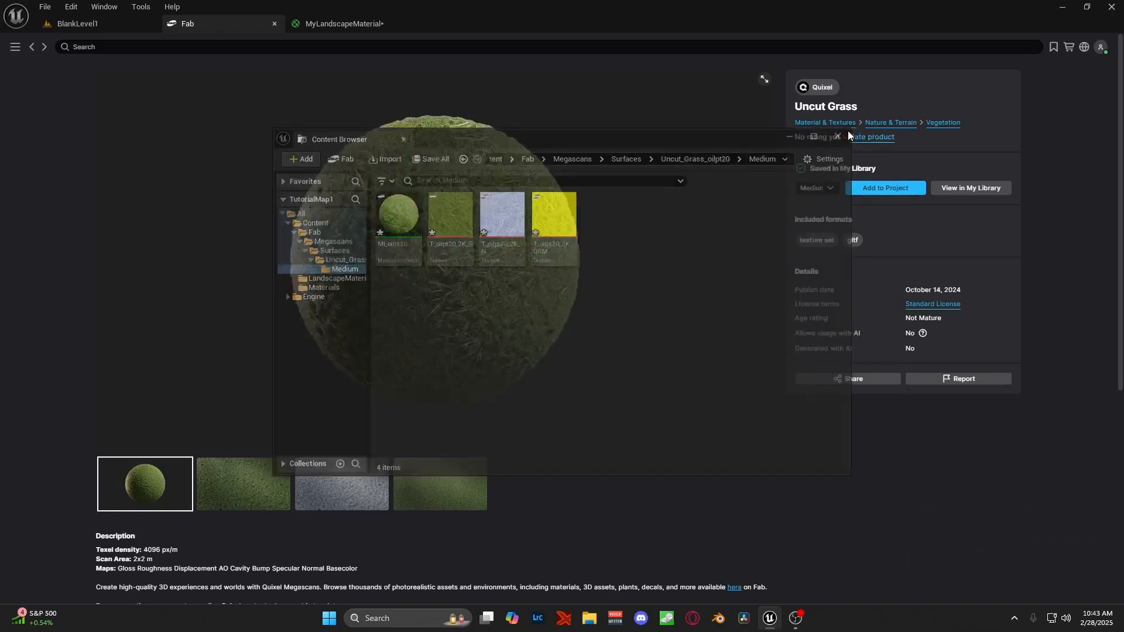
Step: Search Quixel's Material & Textures products for "sand"
click(106, 47)
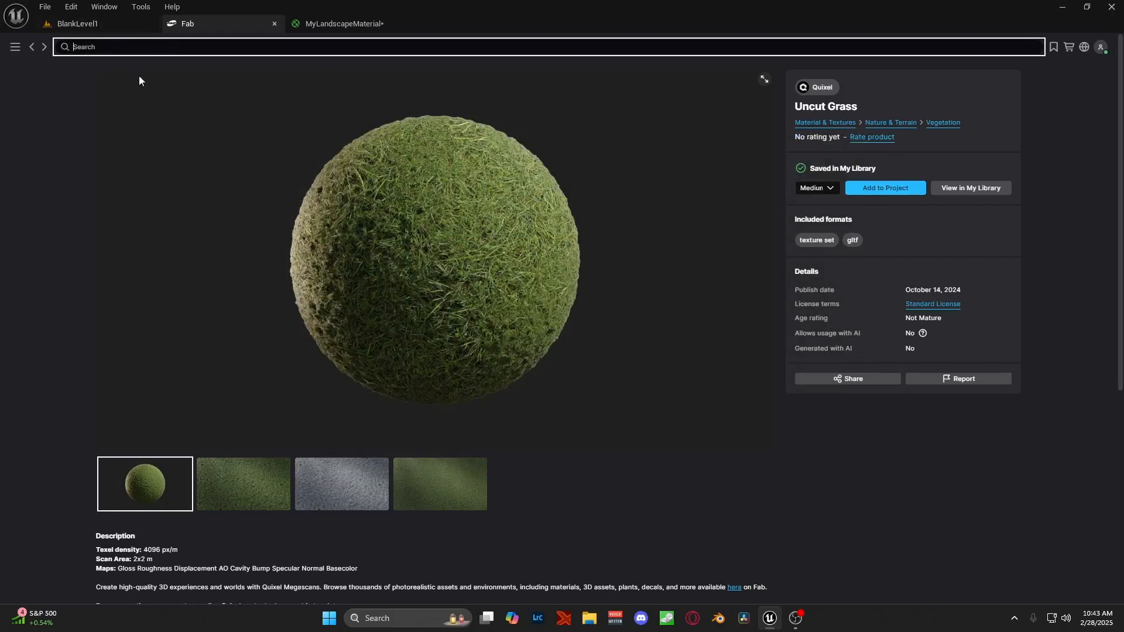
click(818, 88)
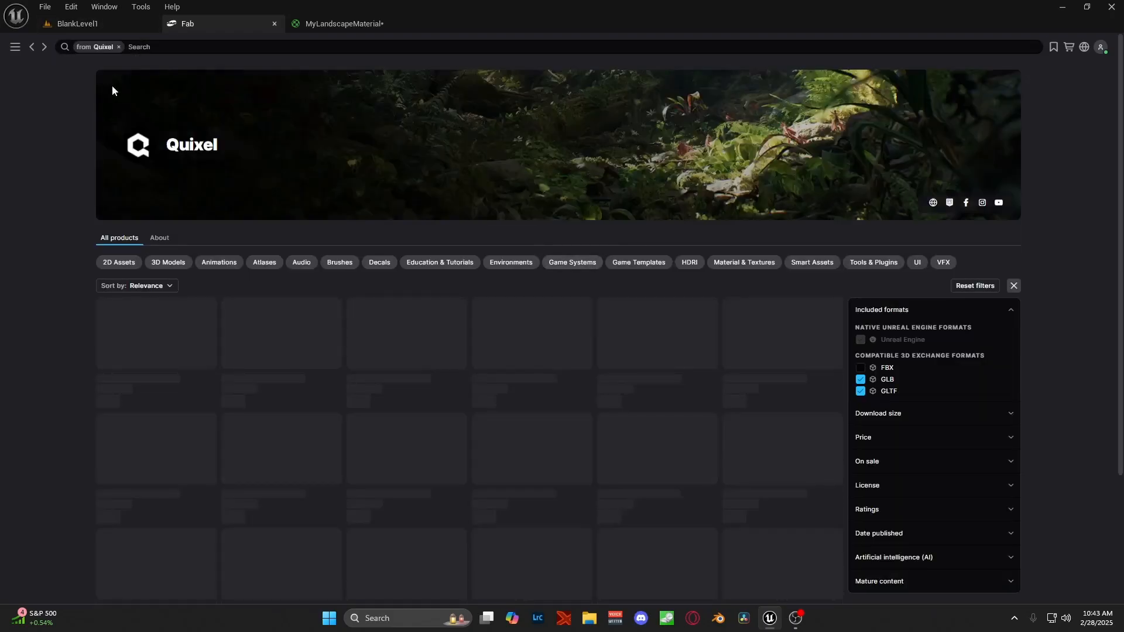
click(190, 50)
text(san)
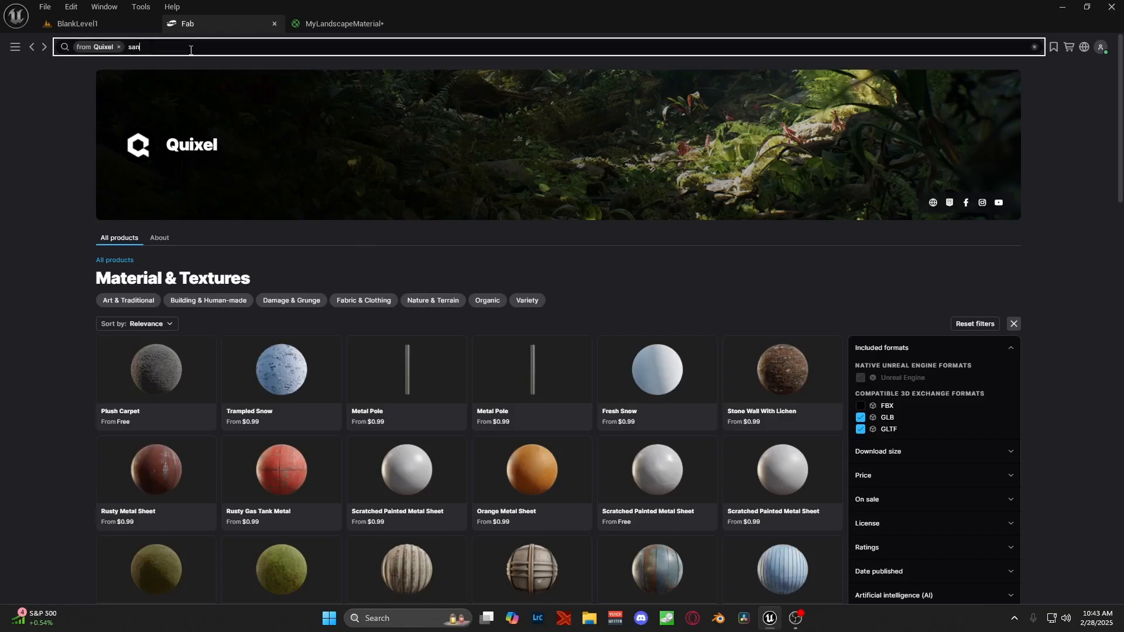
text(d)
key(Return)
scroll(202, 318, down, 1)
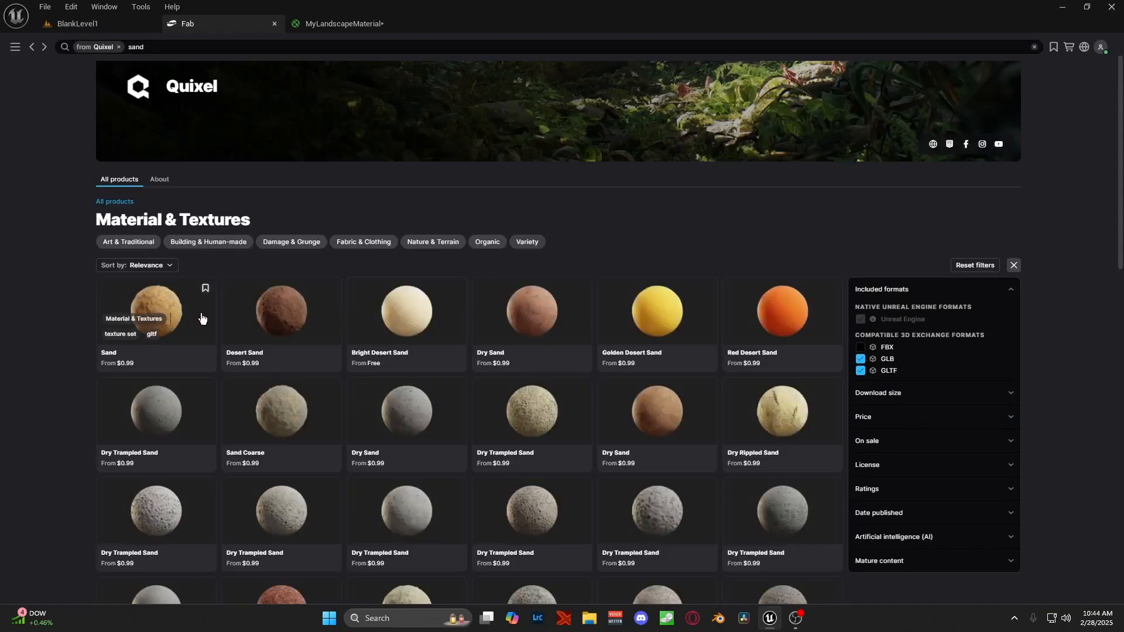
Step: Add Quixel's Sand material to the project at medium quality and return to the sand search results
click(180, 311)
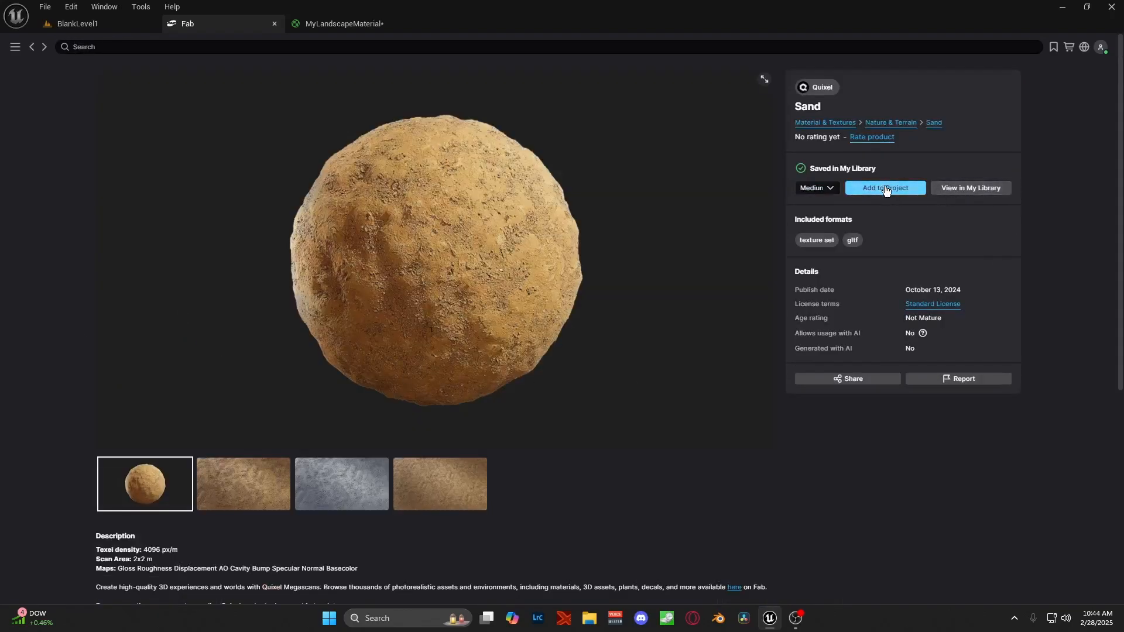
click(885, 189)
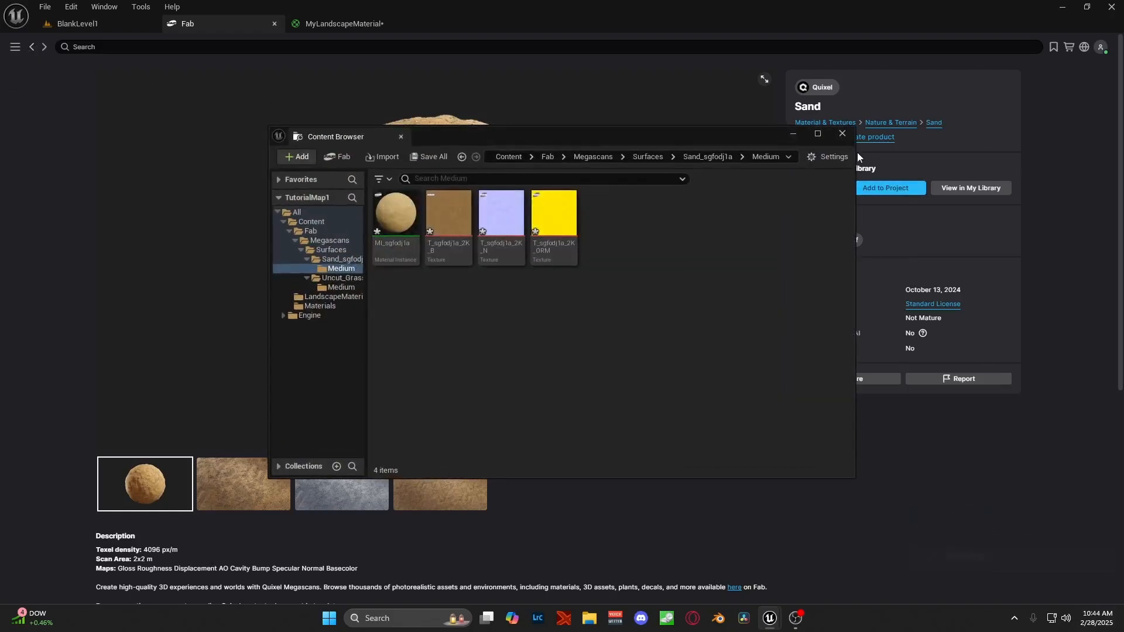
click(842, 133)
click(32, 47)
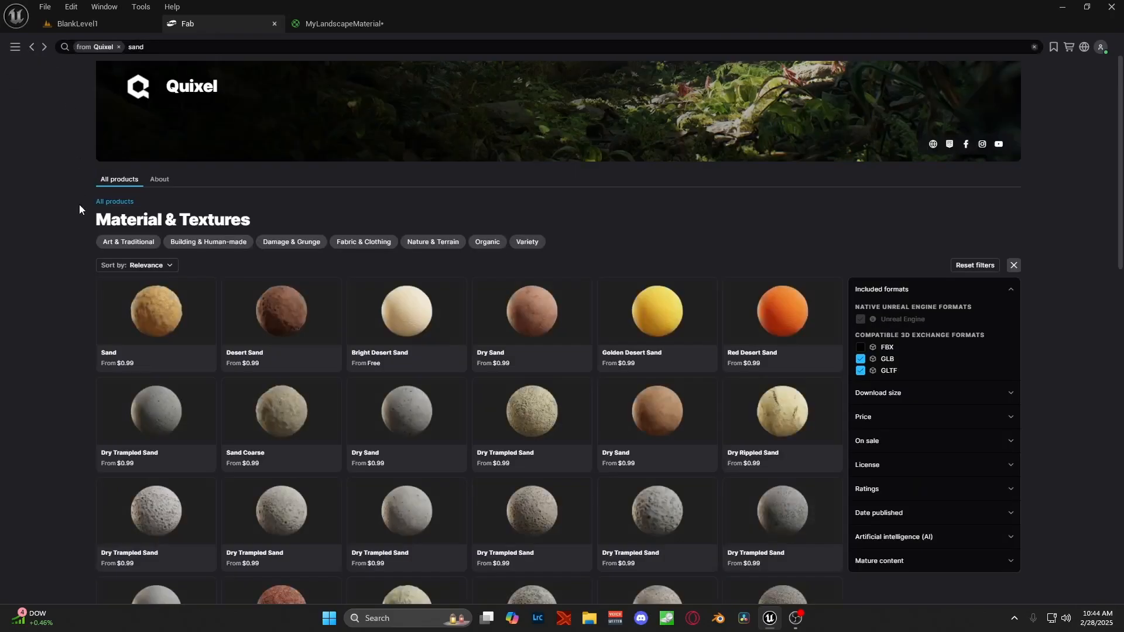
Step: Search Quixel's Material & Textures products for "rock"
click(189, 49)
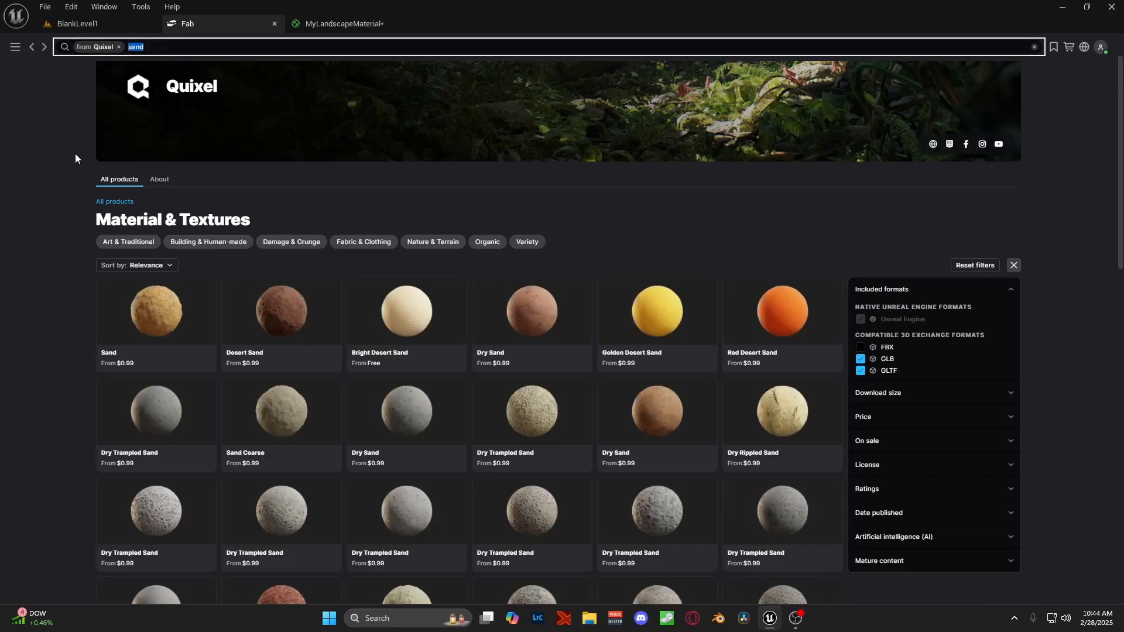
text(rock)
key(Return)
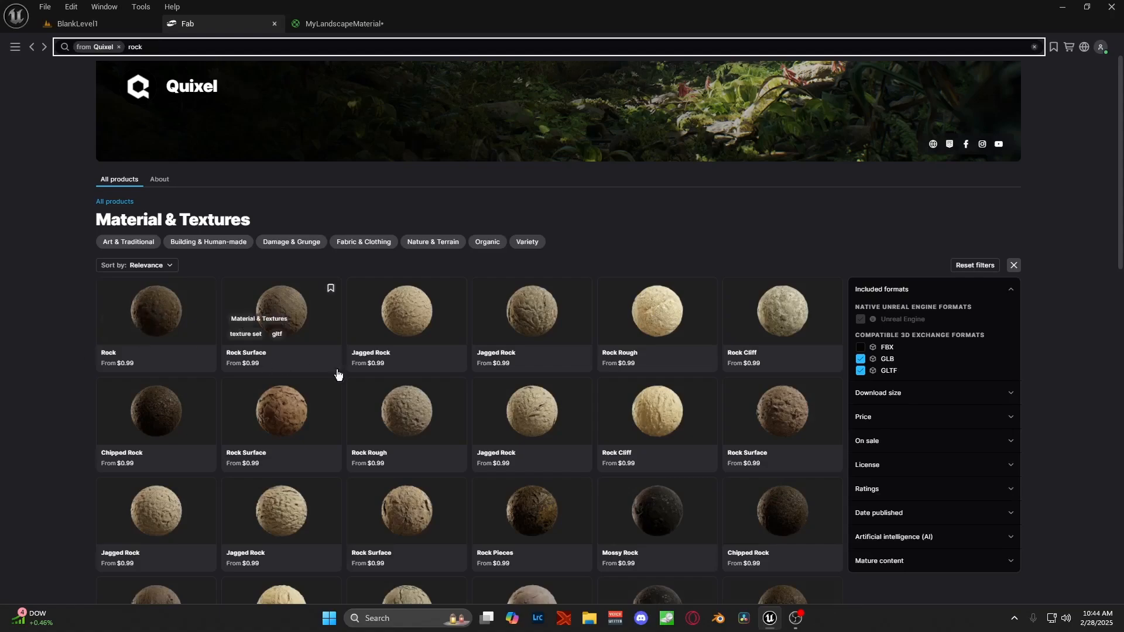
Step: Add Quixel's pale brown Jagged Rock material to the project at medium quality, close Fab and return to MyLandscapeMaterial
click(565, 326)
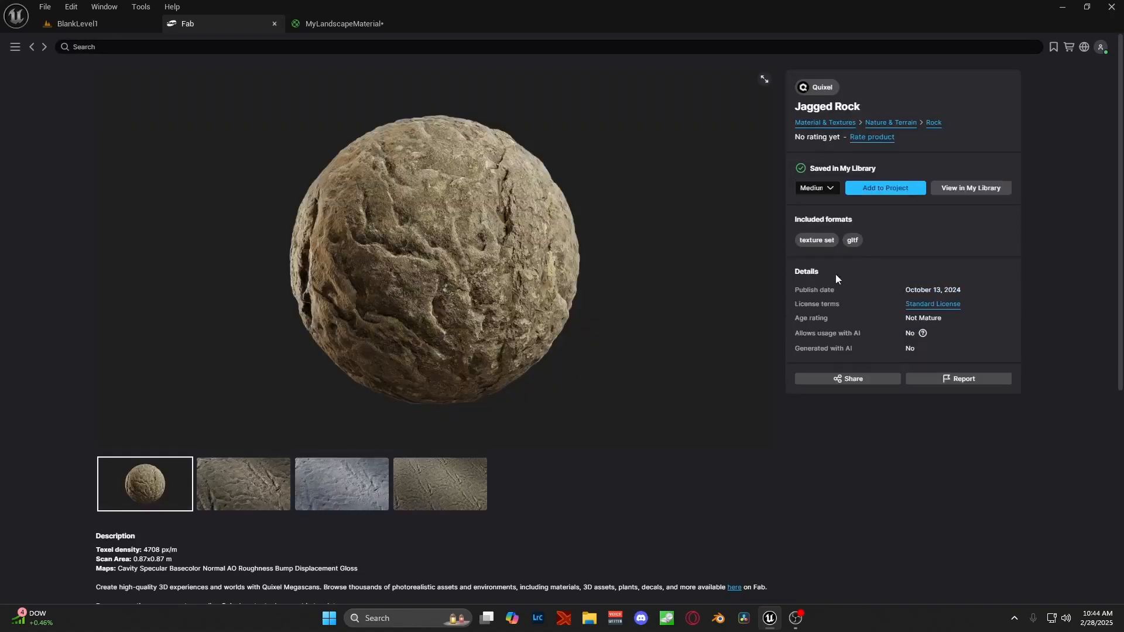
click(885, 188)
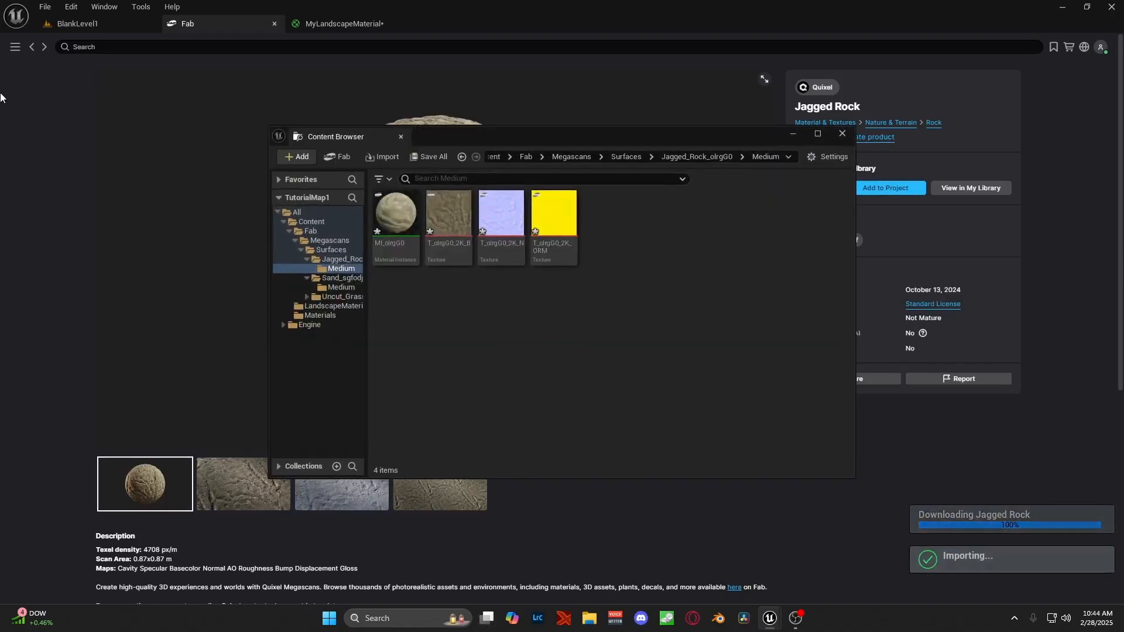
click(843, 133)
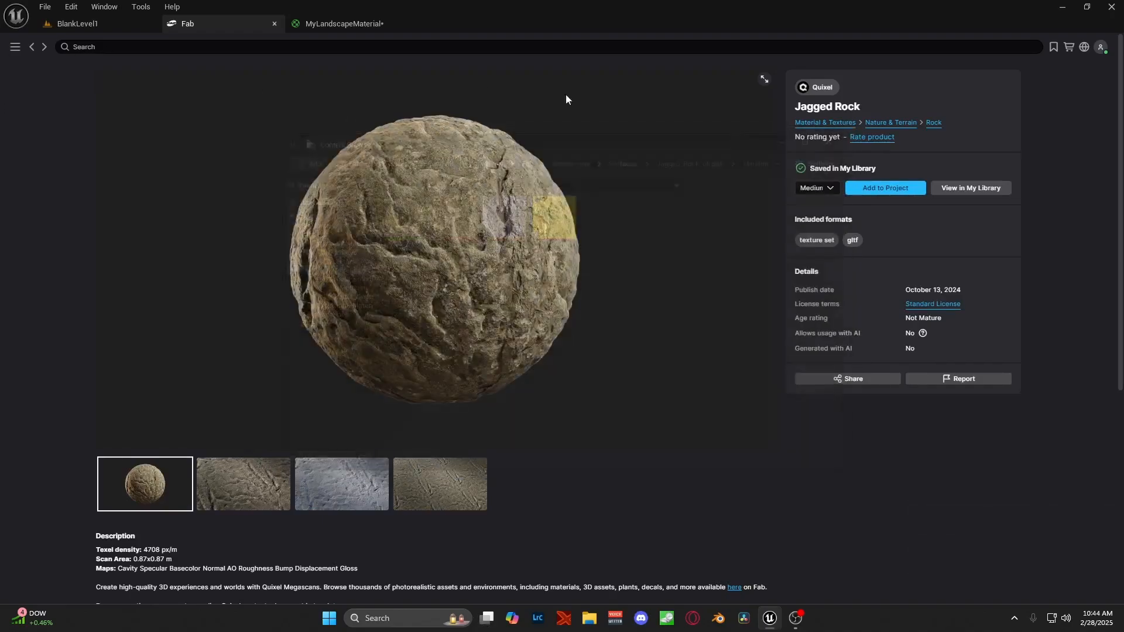
click(274, 24)
click(233, 25)
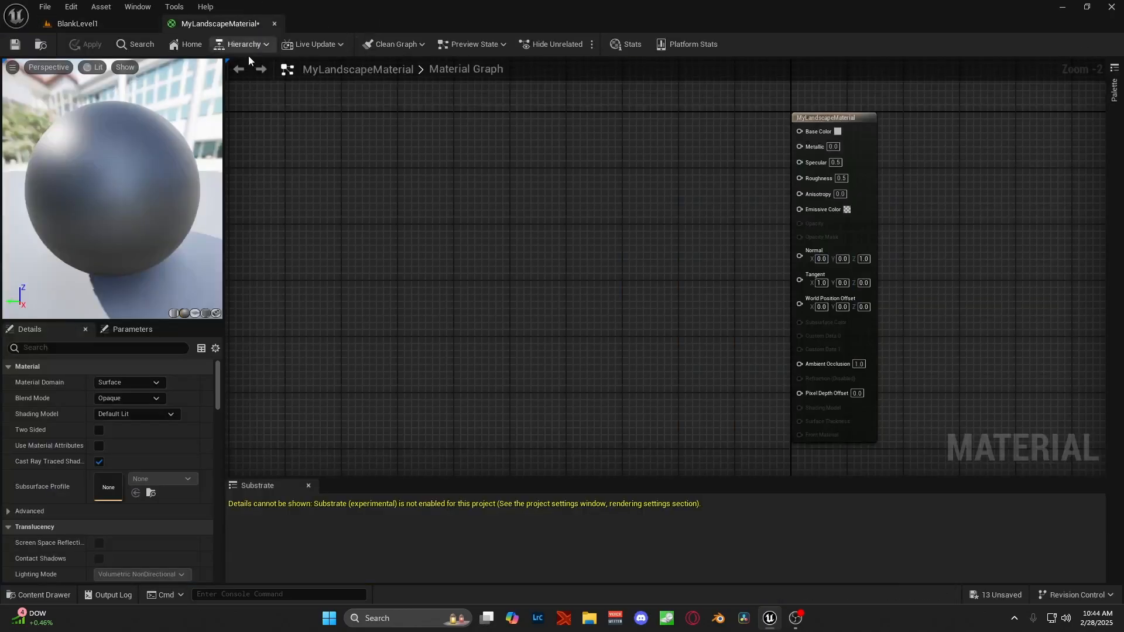
Step: Place the Uncut Grass base color texture T_oilpt20_2K_B in the material graph as a Texture Sample
right_drag(577, 227, 623, 221)
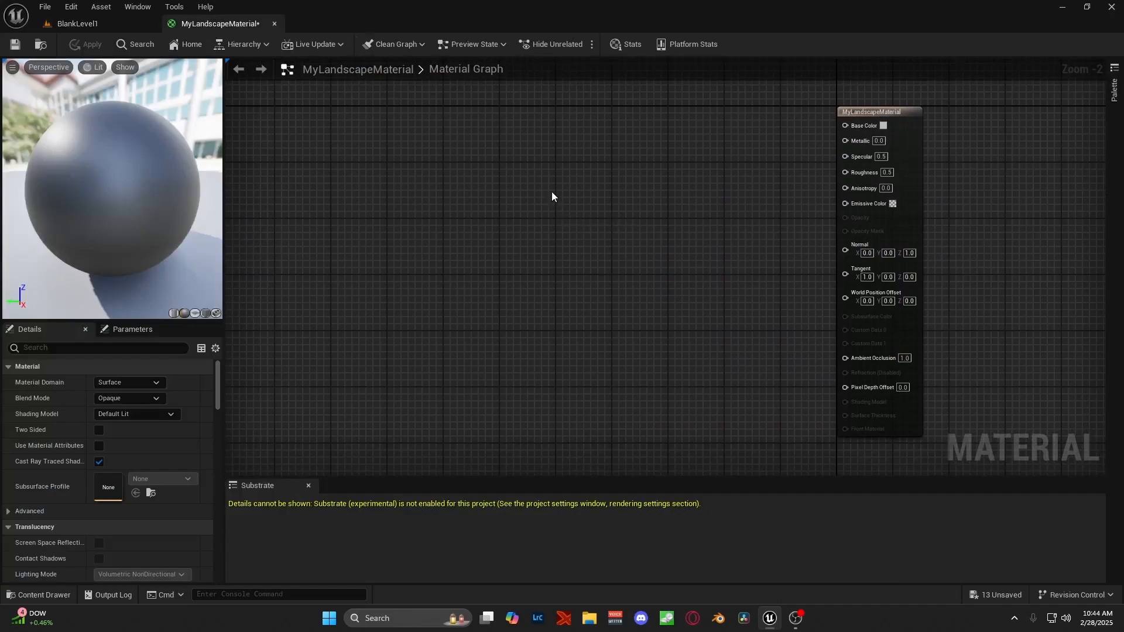
right_drag(551, 196, 585, 227)
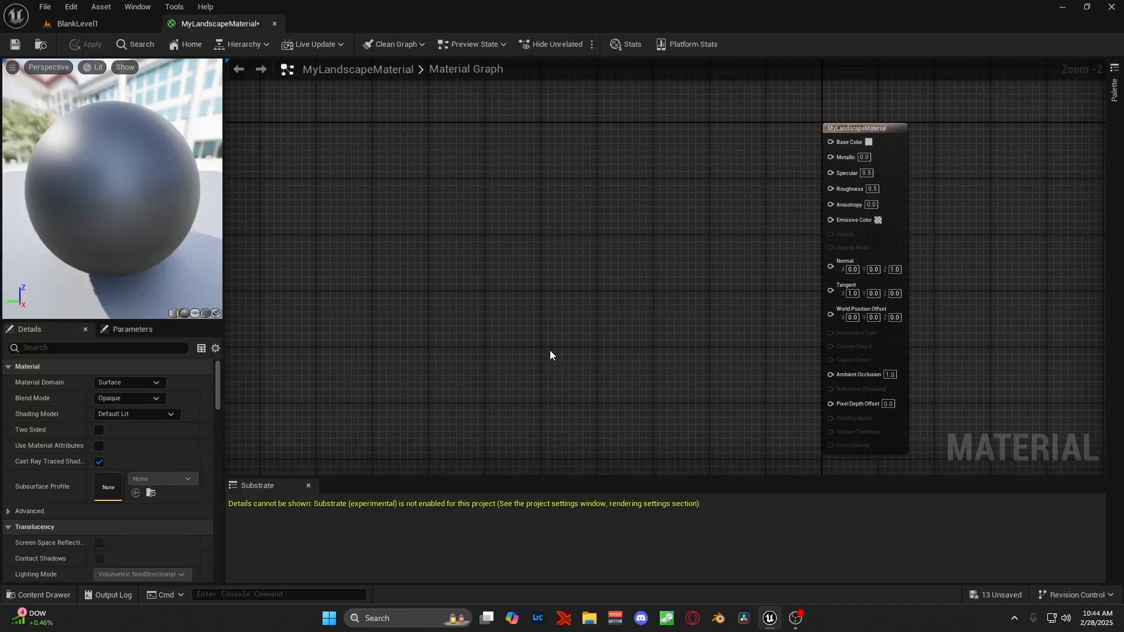
key(ctrl+space)
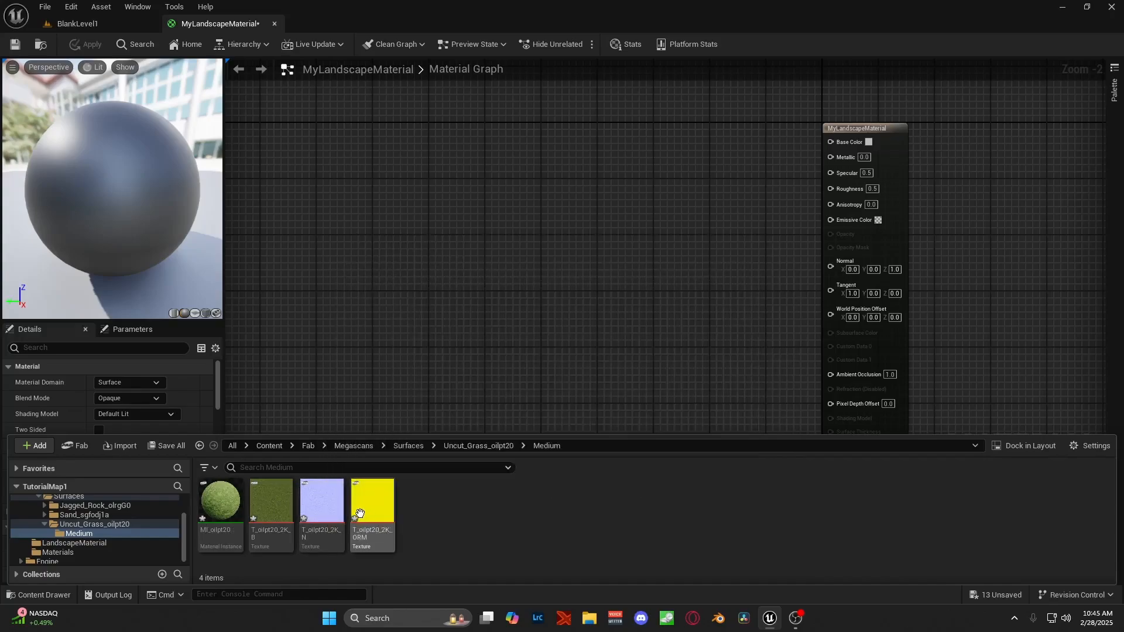
mouse_move(272, 511)
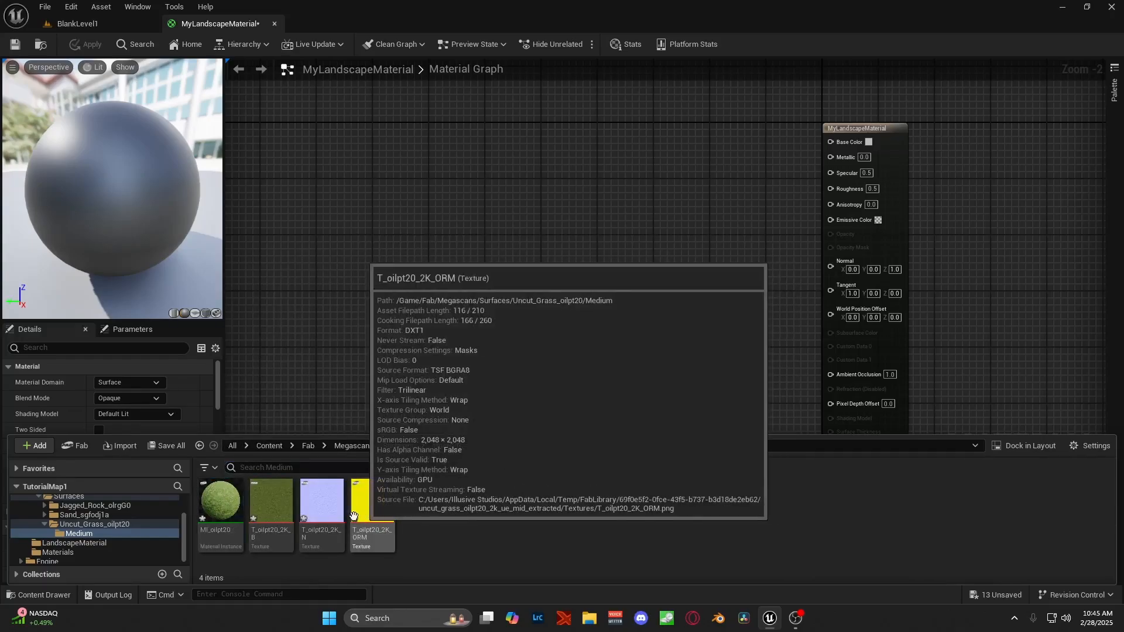
mouse_move(358, 512)
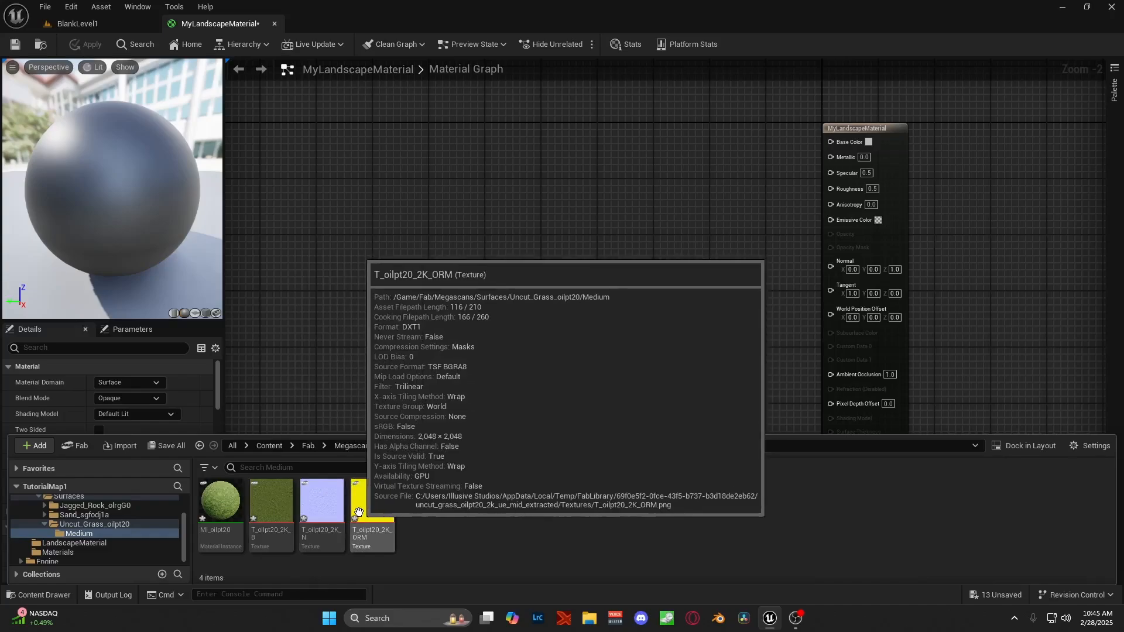
click(264, 505)
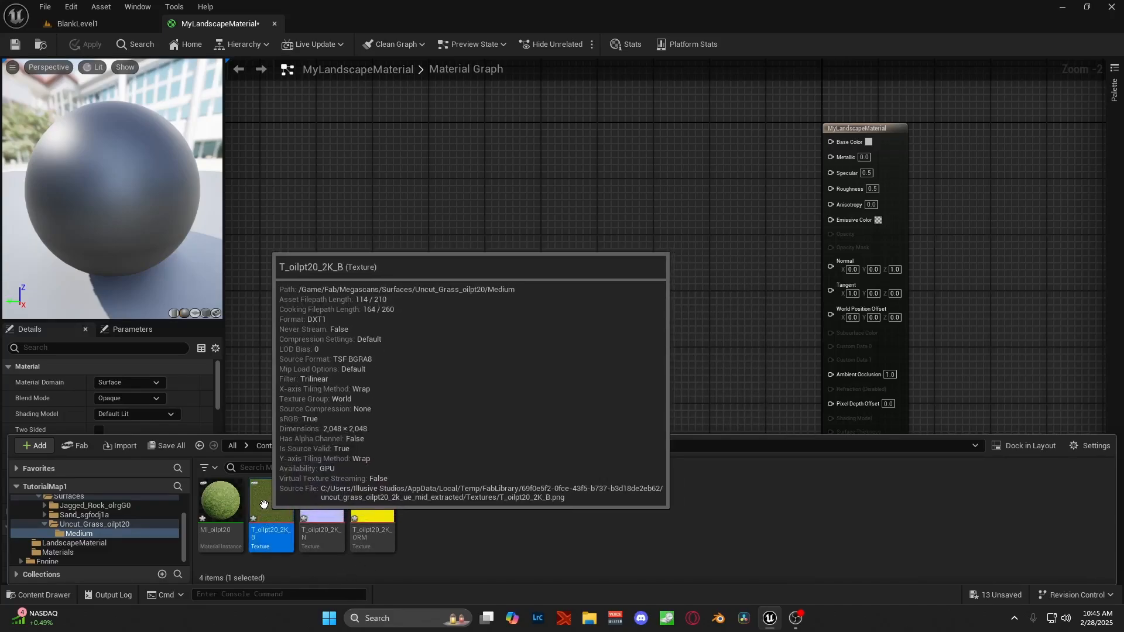
drag(264, 504, 496, 148)
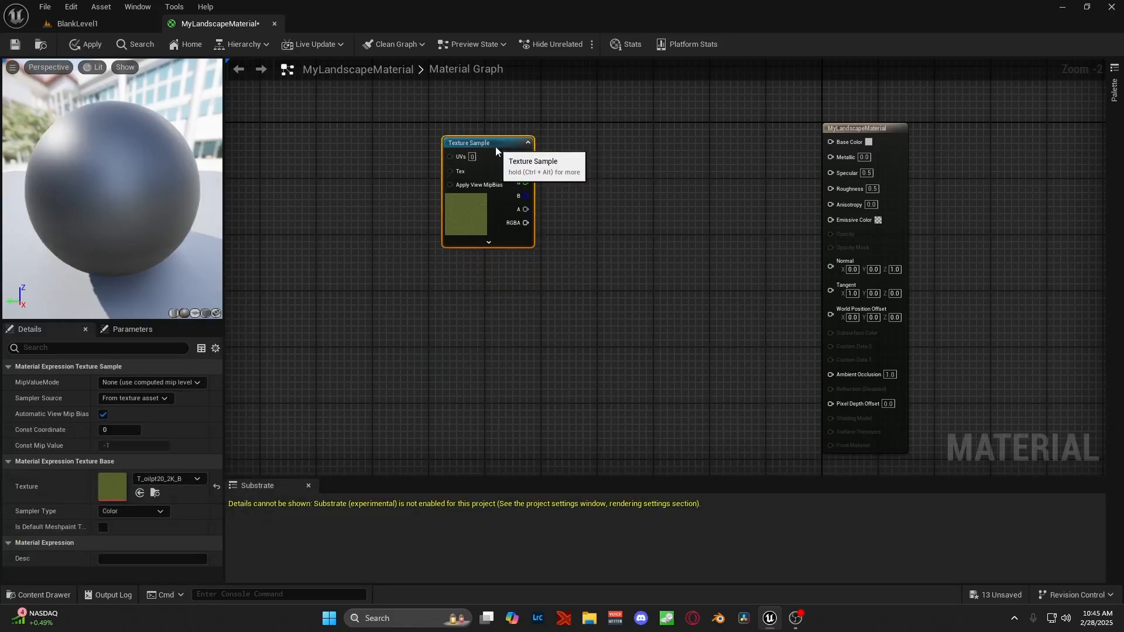
Step: Add a TextureCoordinate node connected to the grass Texture Sample's UVs input and place it beside the sample
right_drag(401, 175, 557, 216)
click(556, 199)
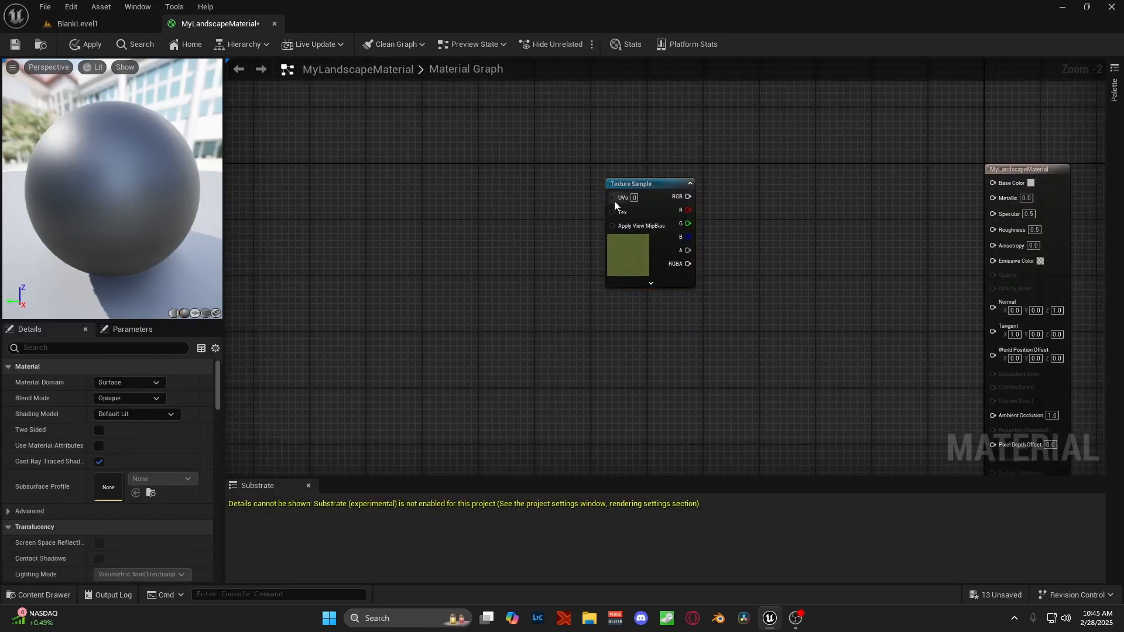
drag(615, 199, 508, 199)
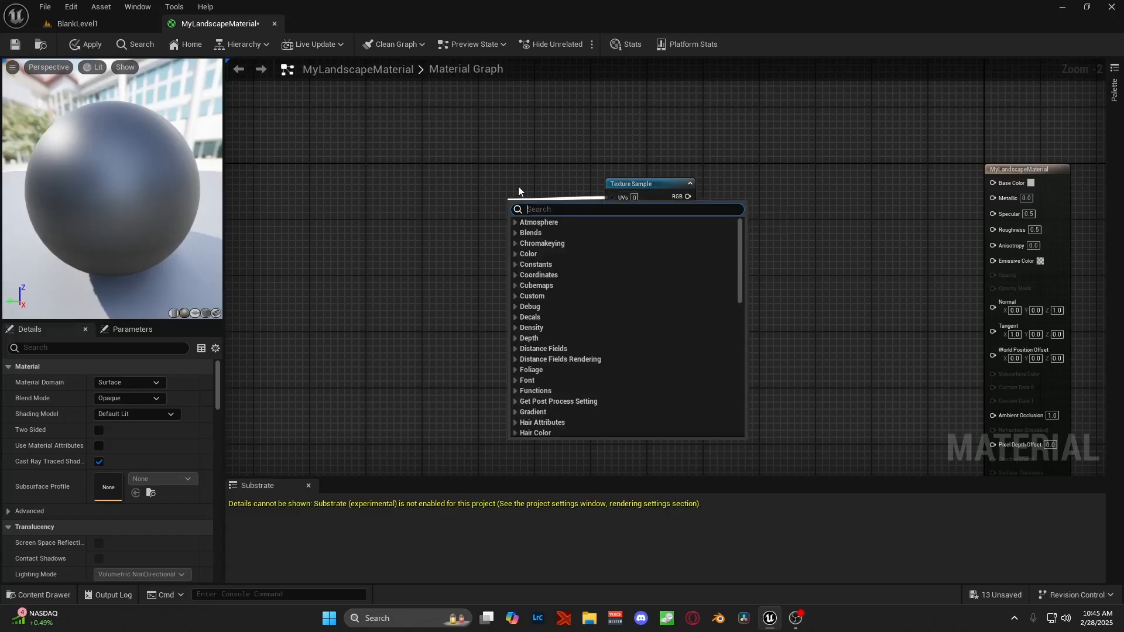
text(texture)
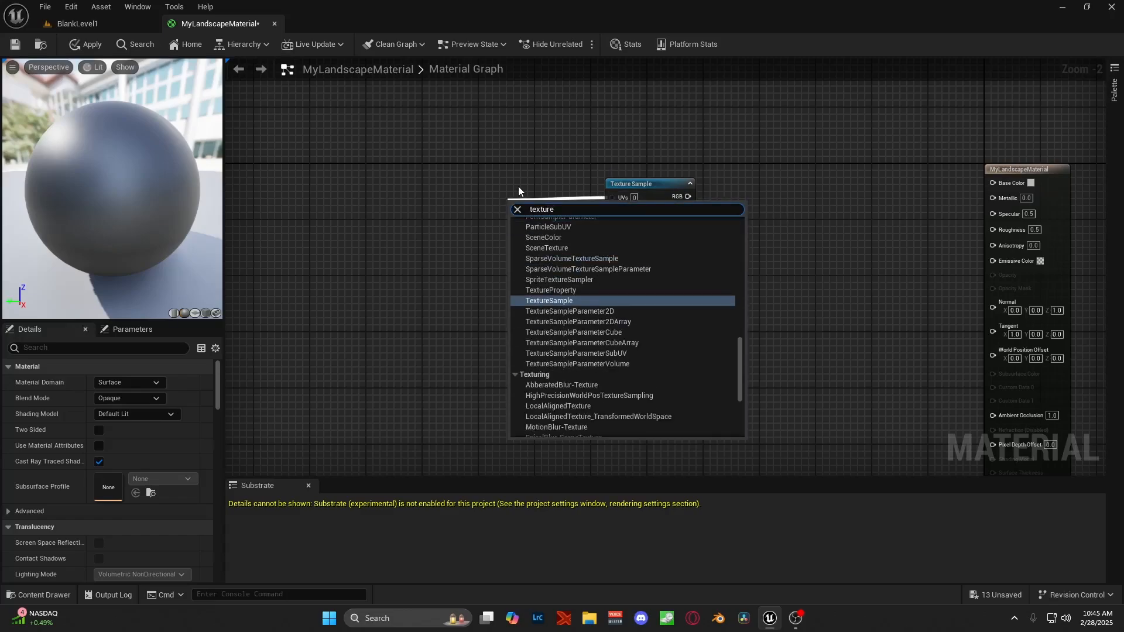
text(c)
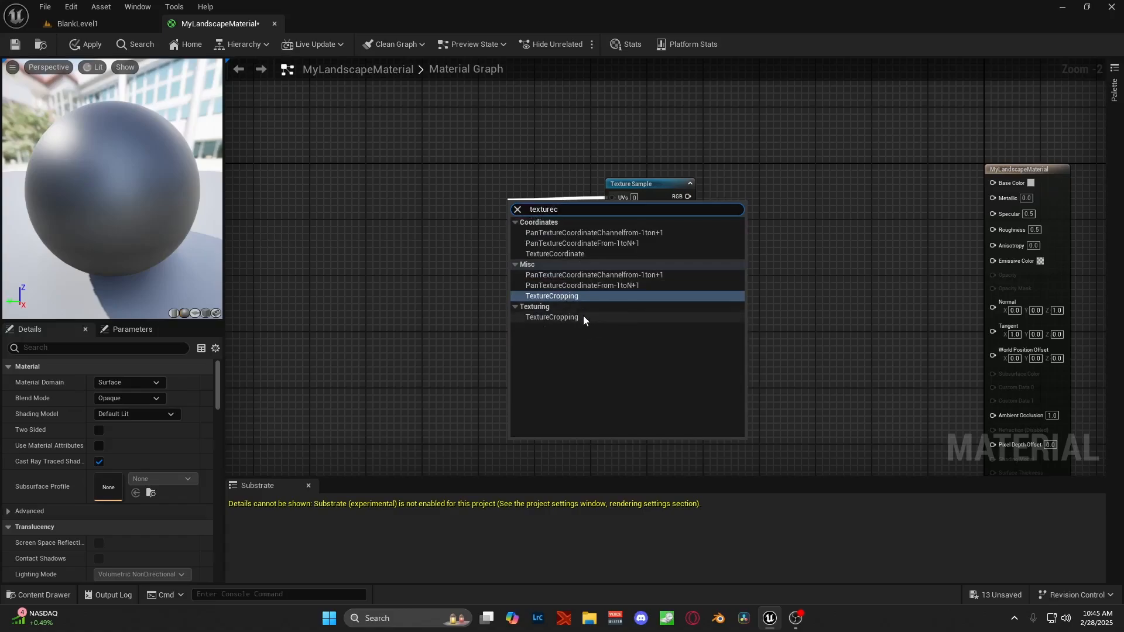
click(583, 255)
drag(563, 237, 519, 214)
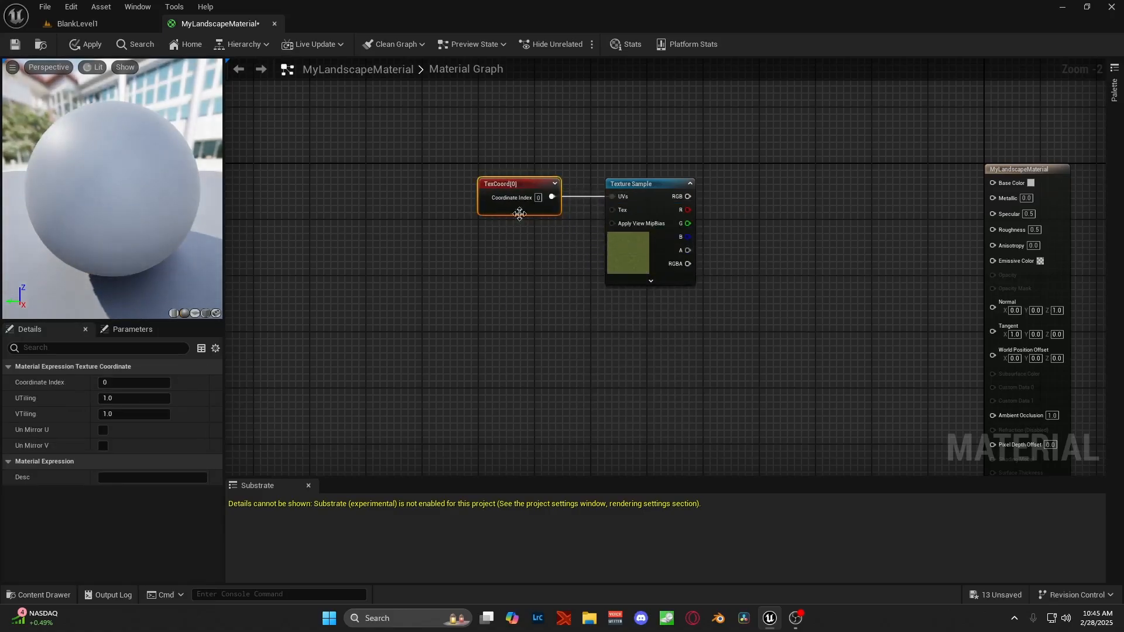
click(519, 215)
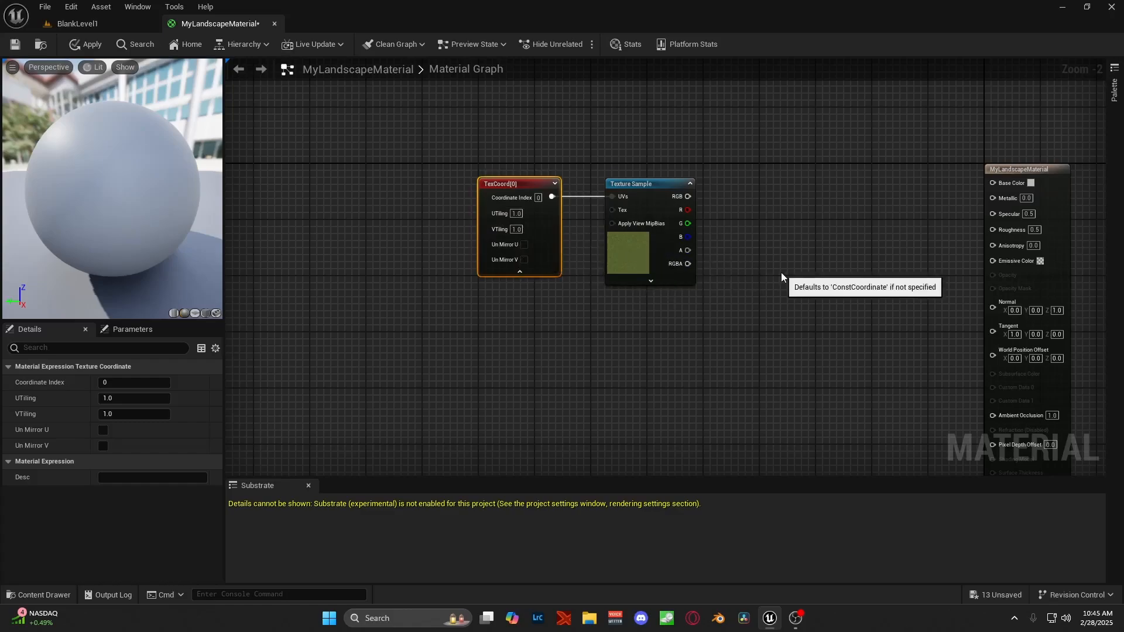
Step: Add a LandscapeLayerBlend node between the grass Texture Sample and the material output node
right_drag(781, 272, 585, 238)
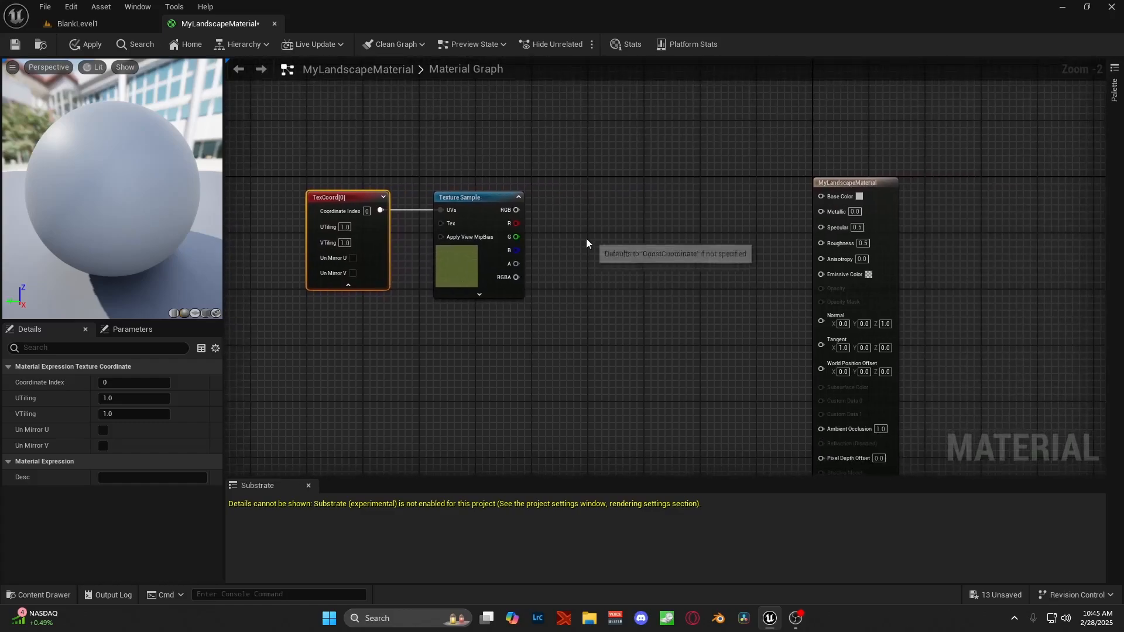
click(594, 242)
right_click(605, 245)
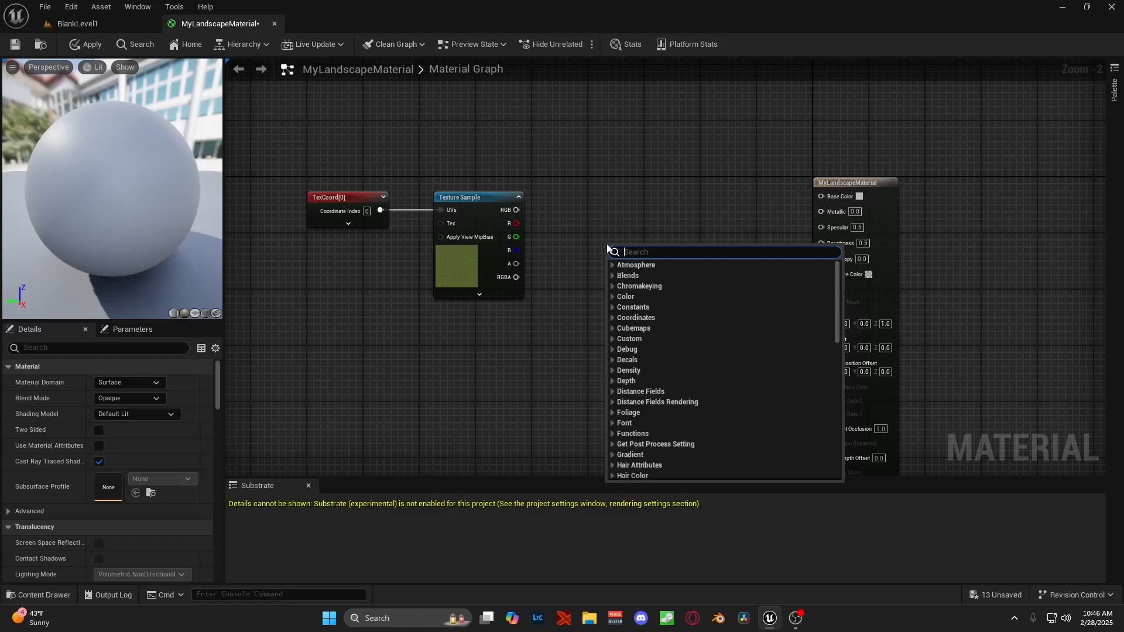
text(layer bl)
text(end)
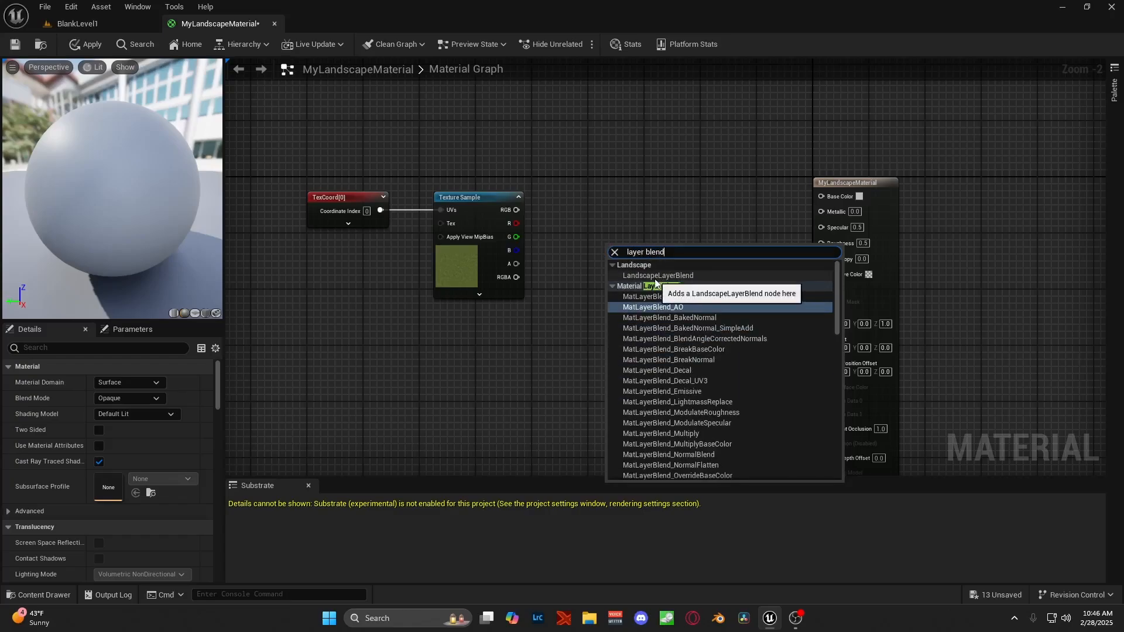
click(697, 276)
drag(647, 244, 644, 269)
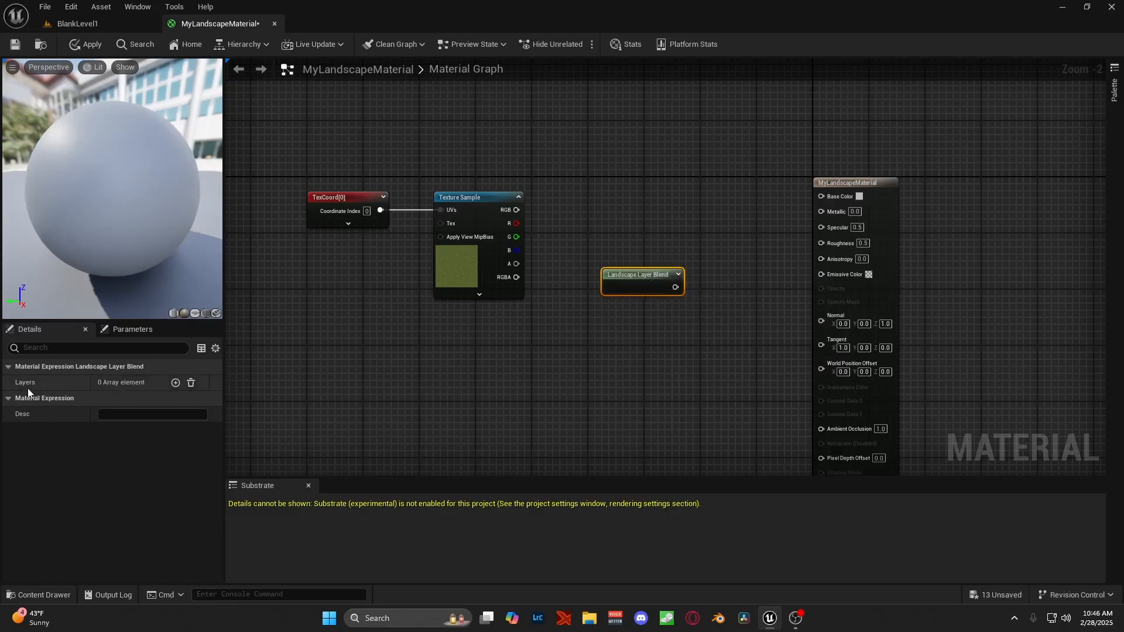
Step: Add a first layer to the Landscape Layer Blend node and name it Grass
click(175, 384)
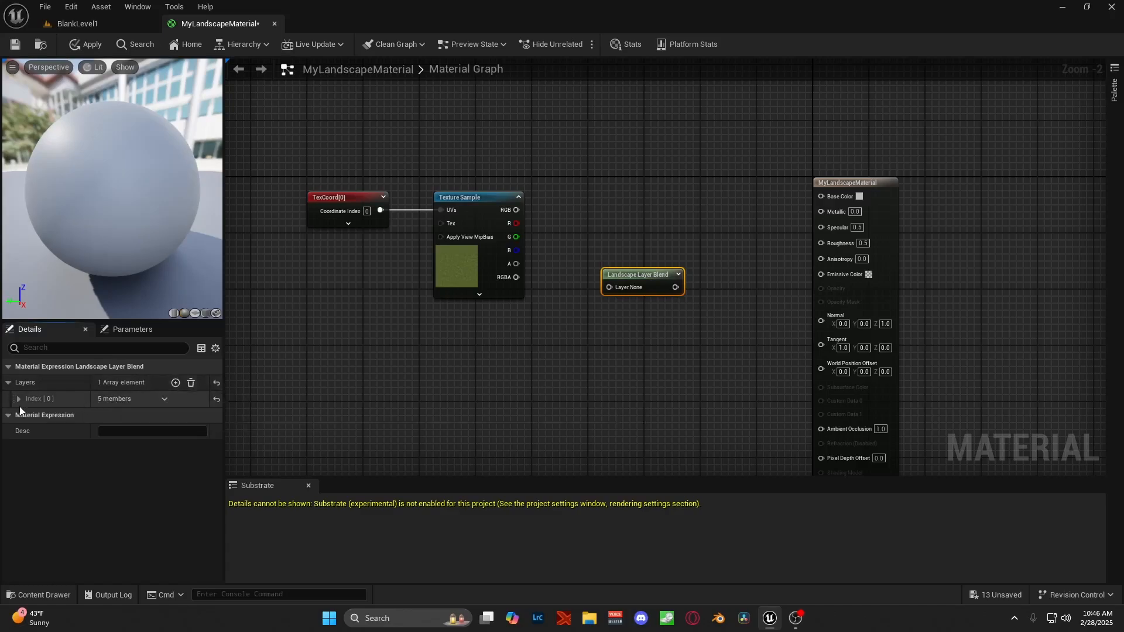
click(17, 400)
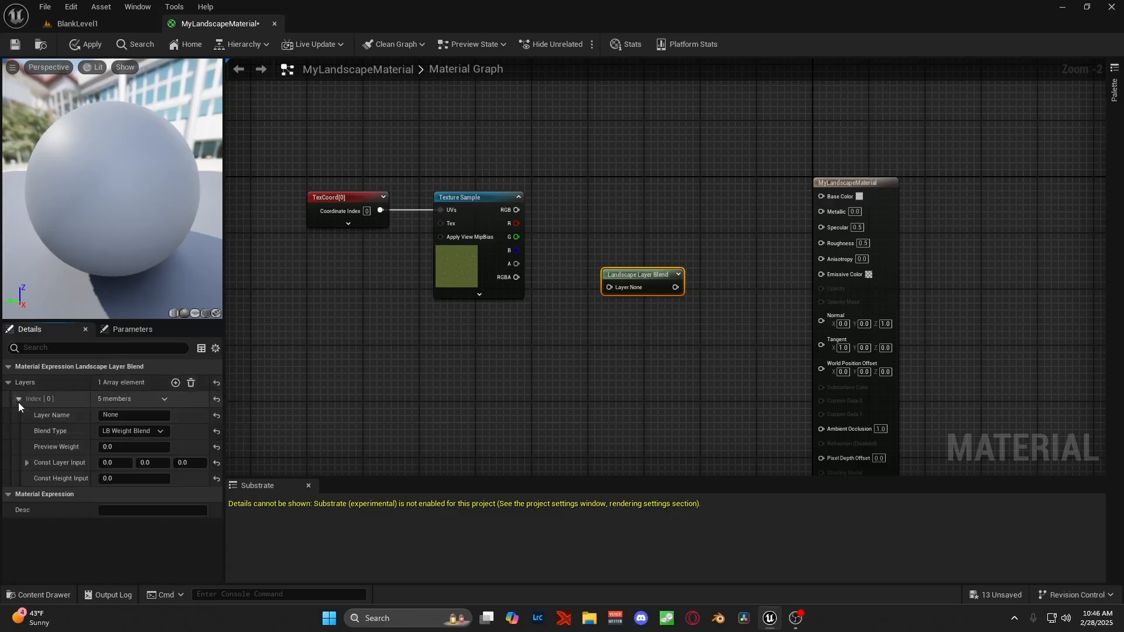
click(135, 414)
text(Gras)
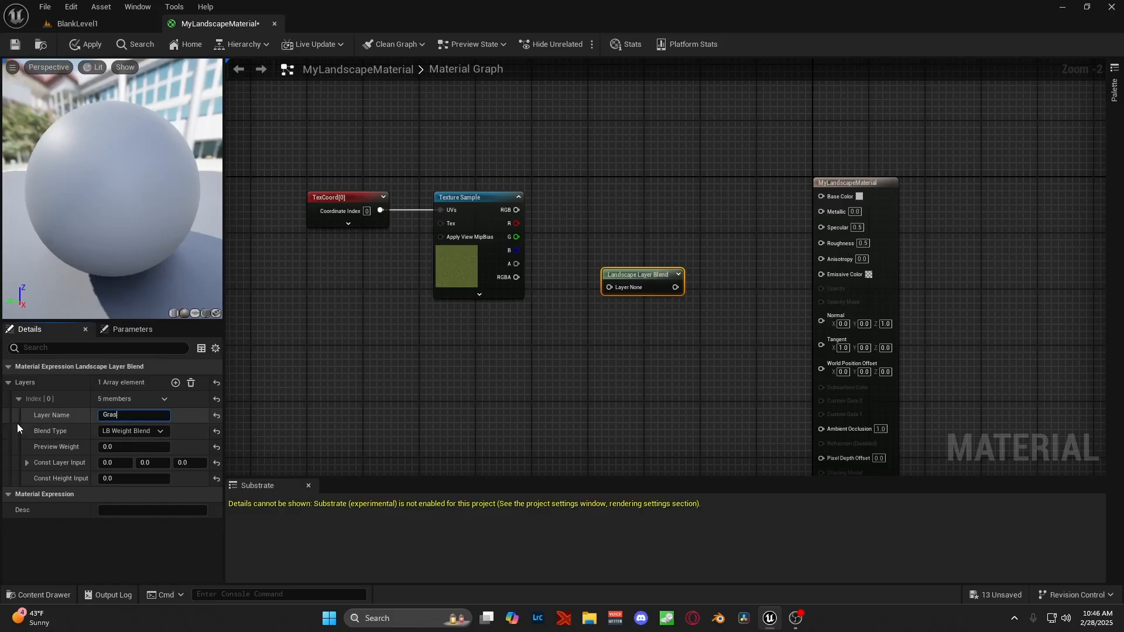
text(s)
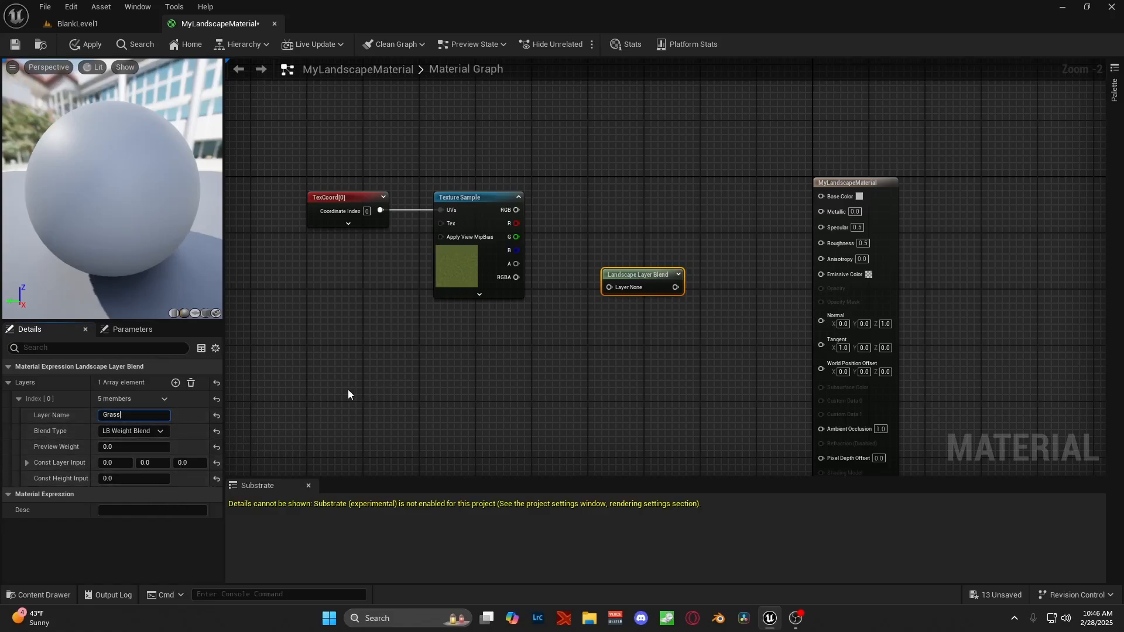
Step: Add a second layer to the Landscape Layer Blend node and name it Sand
click(175, 382)
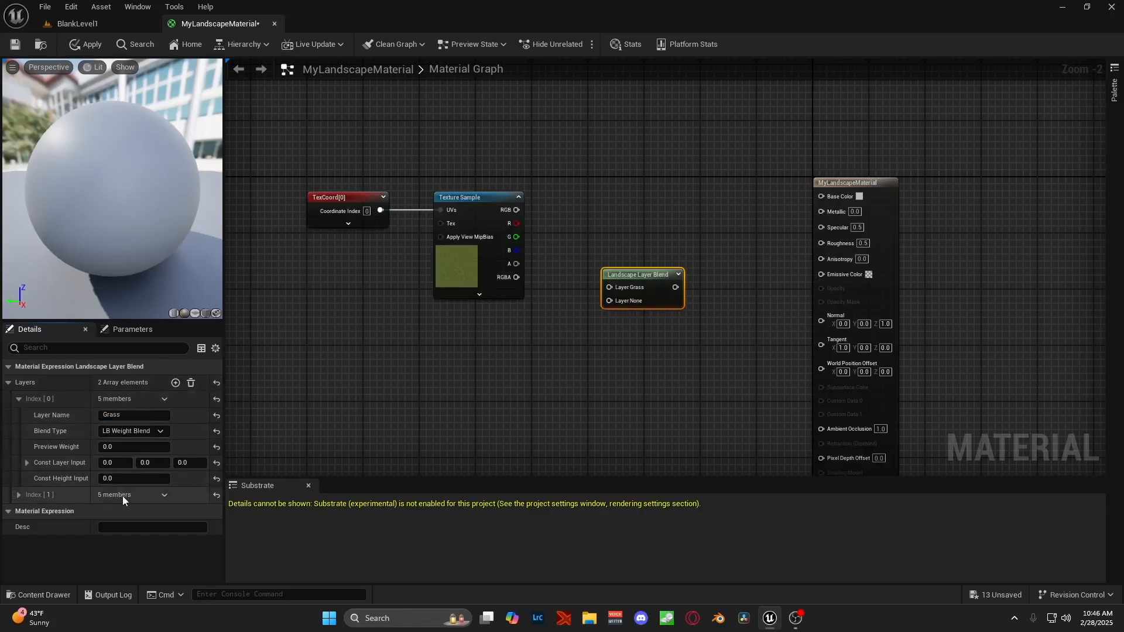
click(21, 494)
click(130, 511)
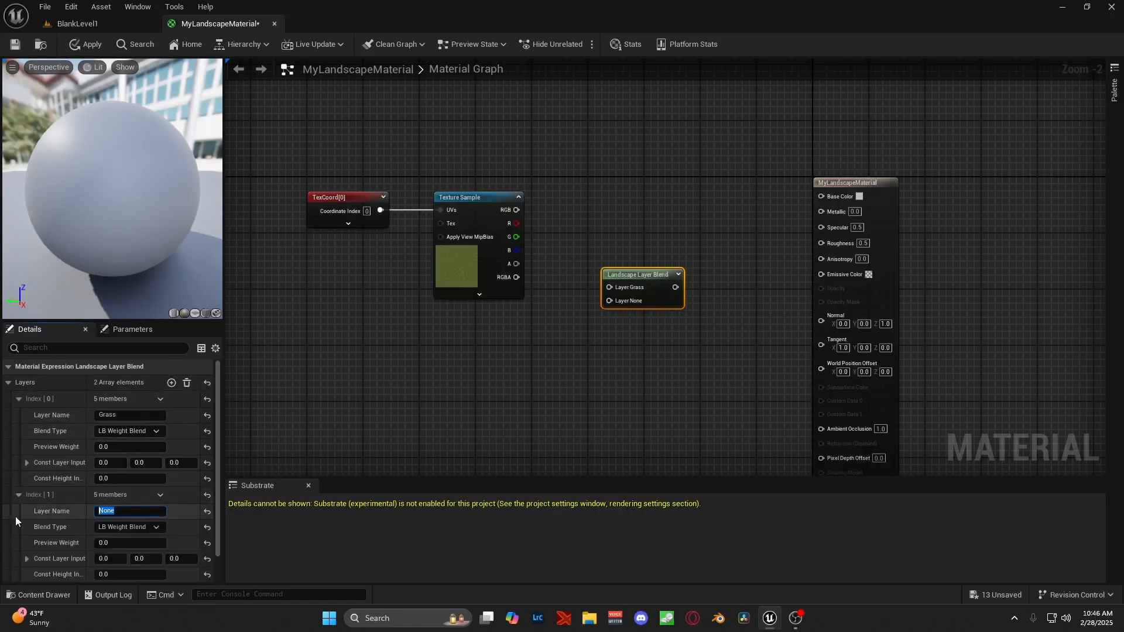
text(Sand)
key(Return)
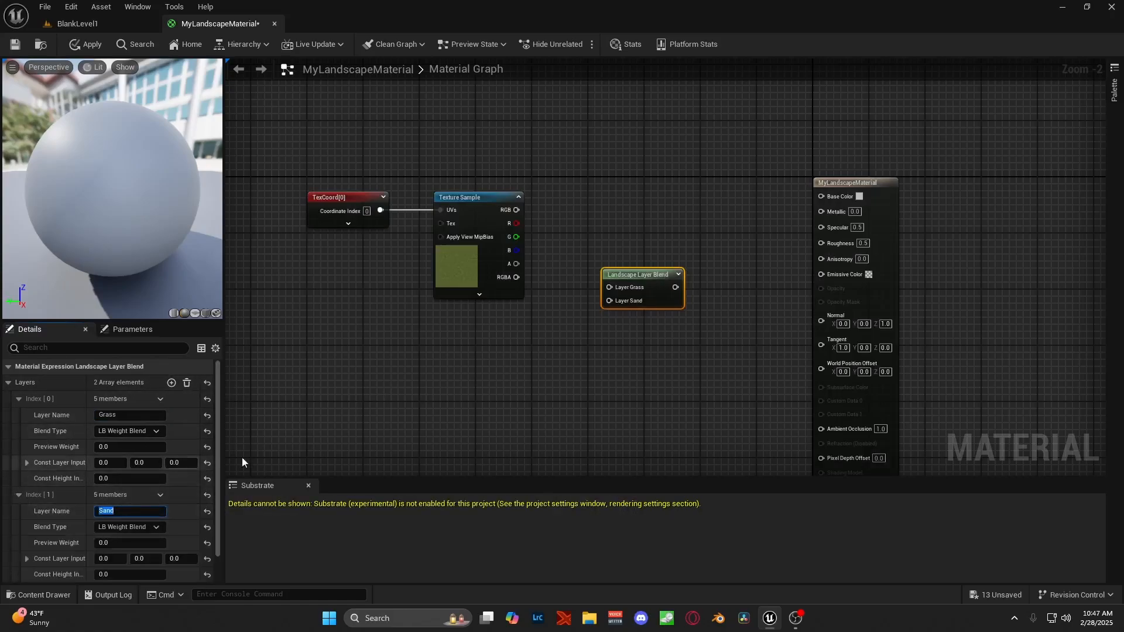
Step: Add a third layer to the Landscape Layer Blend node and name it Rock
click(171, 382)
scroll(88, 533, down, 2)
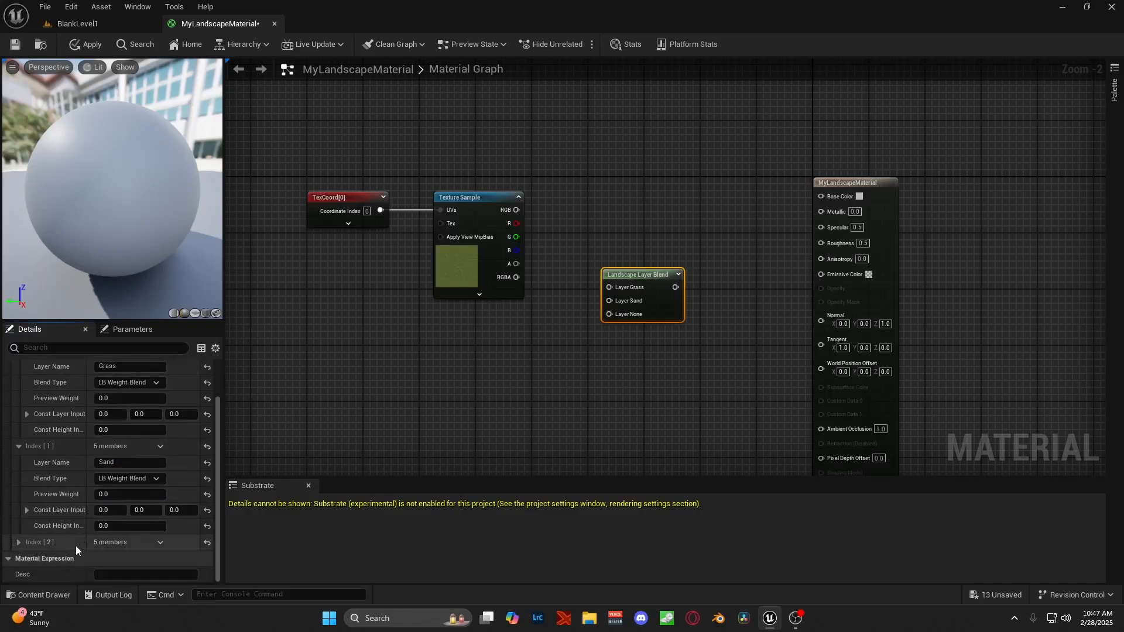
click(19, 542)
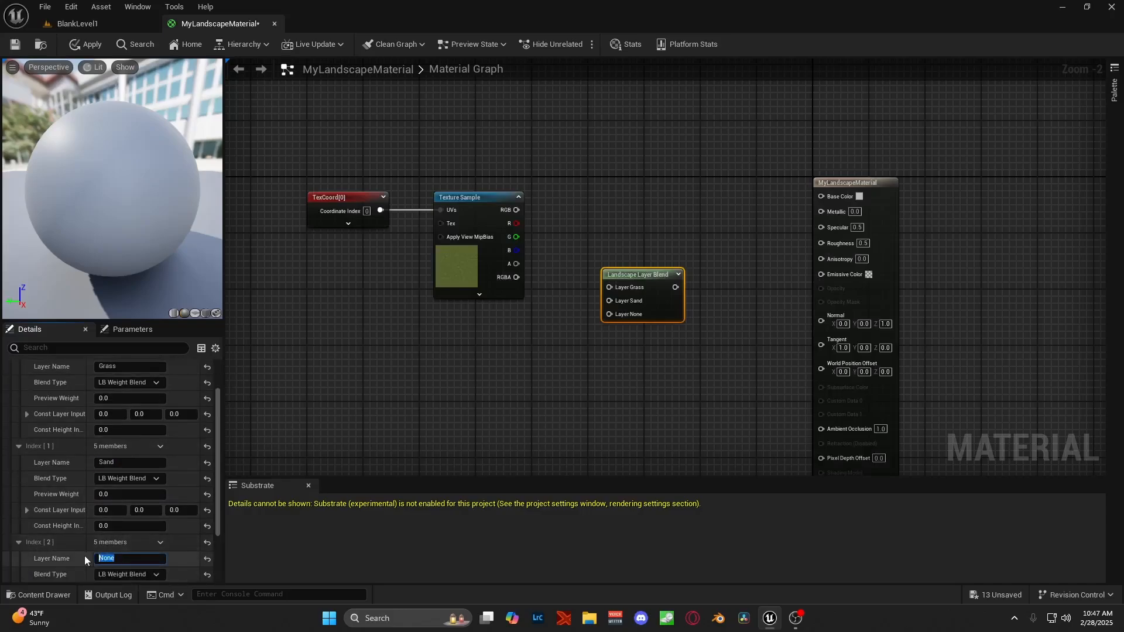
text(Rock)
key(Return)
click(585, 353)
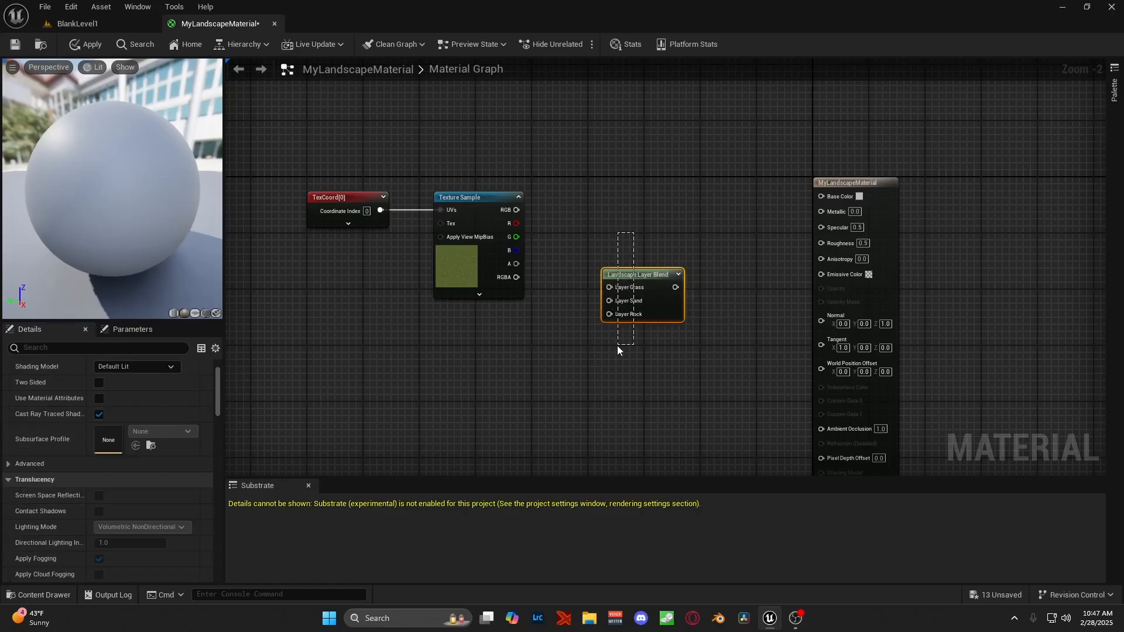
Step: Connect the grass Texture Sample's RGB output to Layer Grass and the layer blend's output to the material's Base Color
drag(617, 345, 635, 348)
click(671, 338)
right_drag(673, 337, 640, 347)
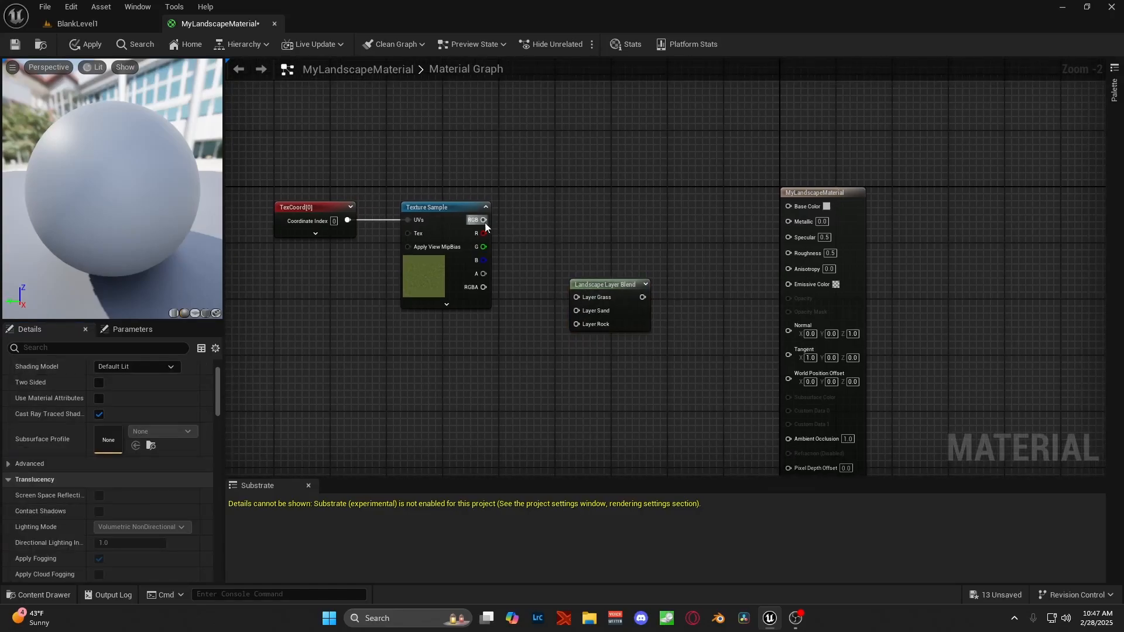
drag(484, 220, 788, 206)
click(726, 356)
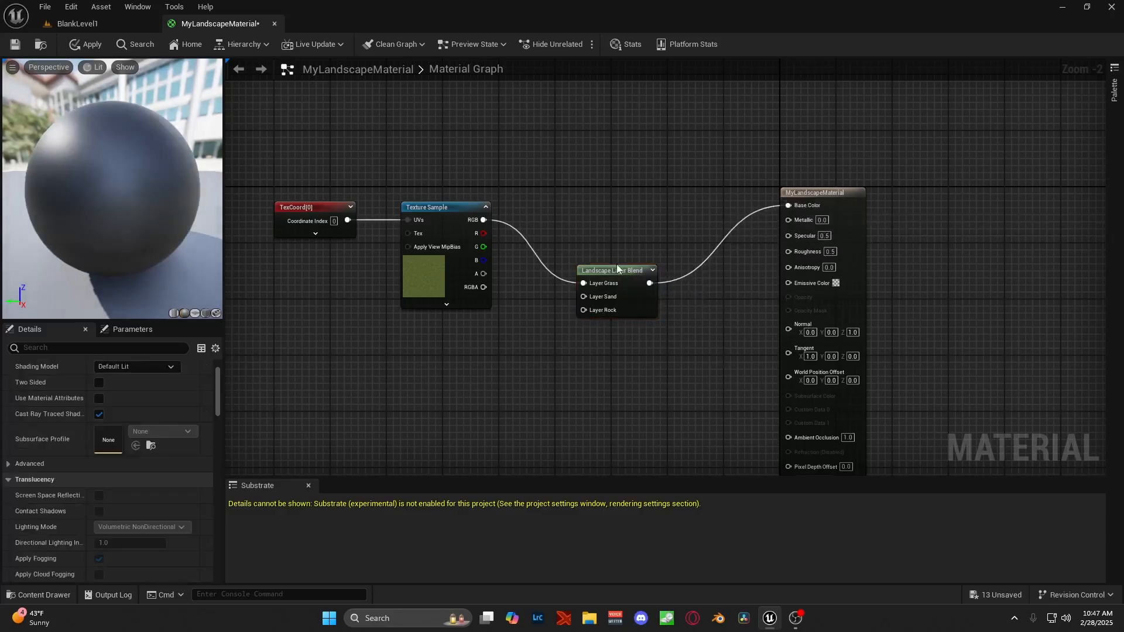
Step: Move the Landscape Layer Blend node slightly lower in the graph, between the texture samples and the material output
drag(616, 268, 625, 313)
right_drag(598, 420, 654, 364)
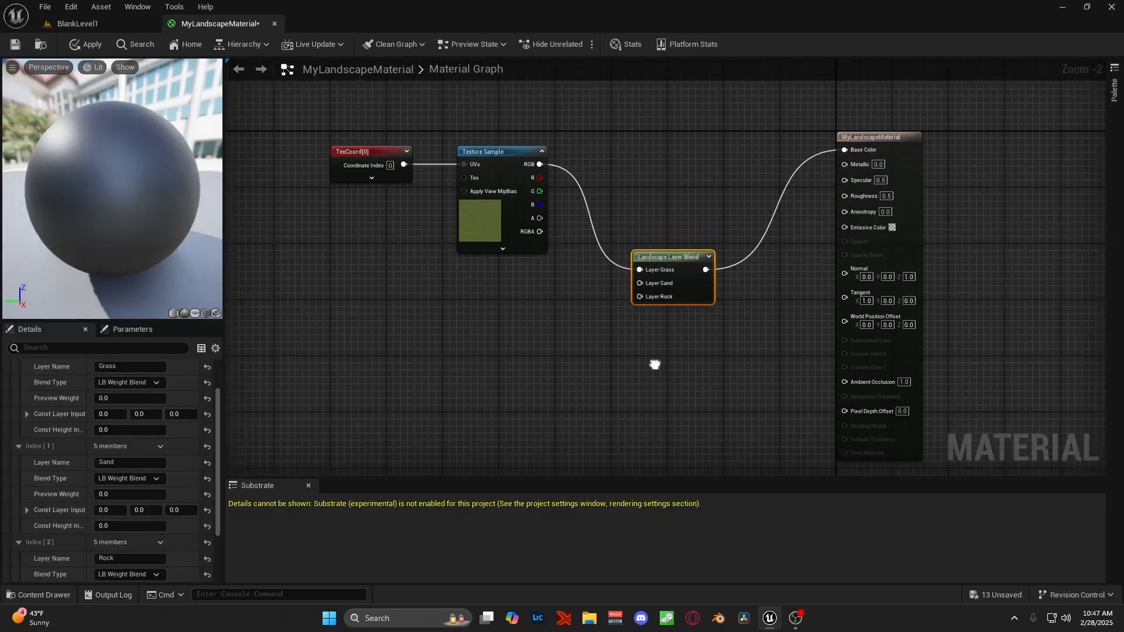
right_drag(579, 354, 626, 352)
click(595, 364)
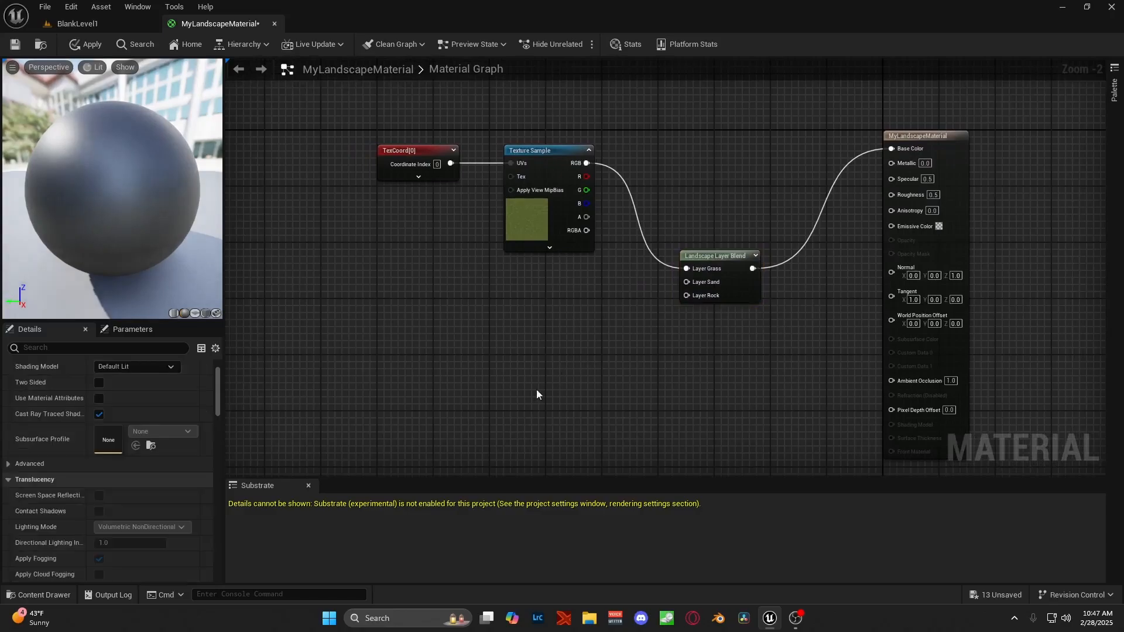
Step: Add Texture Samples to the graph for the rock base color T_olrgG0_2K_B and the sand base color T_sgfodj1a_2K_B
key(ctrl+space)
drag(271, 547, 506, 295)
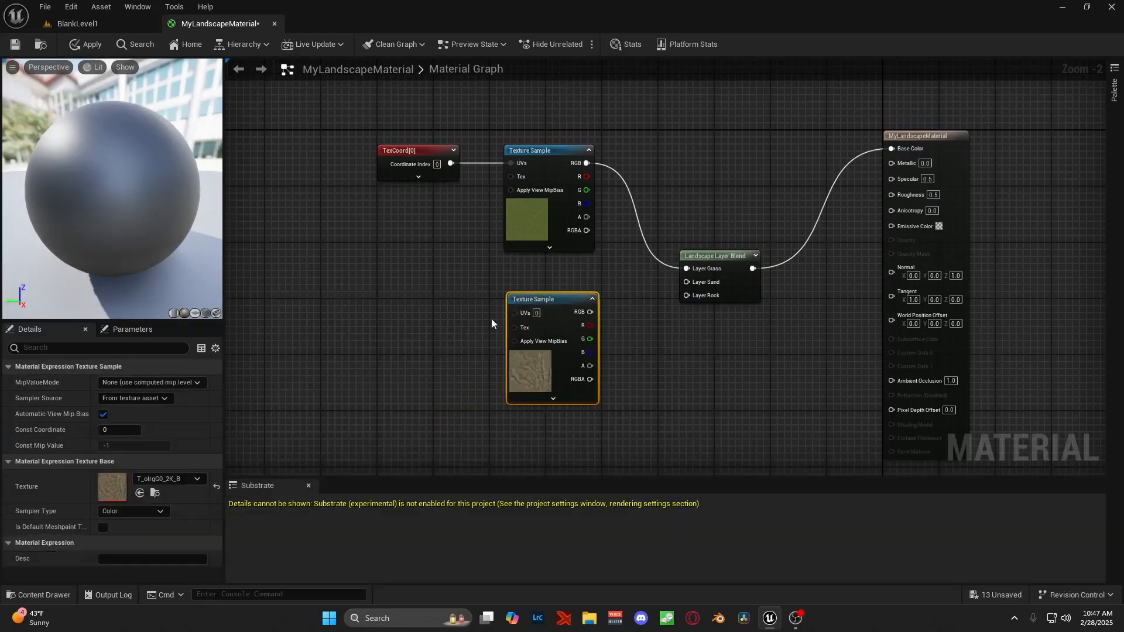
key(ctrl+space)
click(71, 540)
drag(275, 503, 369, 334)
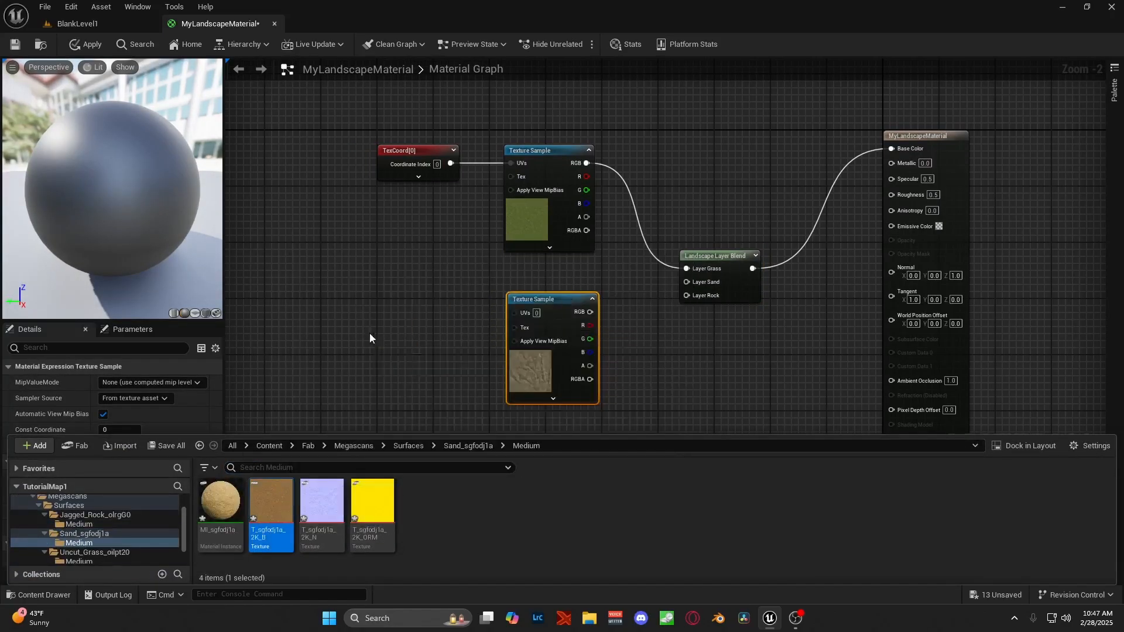
Step: Stack the sand Texture Sample directly under the grass one and the rock Texture Sample beneath the sand
right_drag(471, 304, 461, 193)
drag(532, 192, 507, 323)
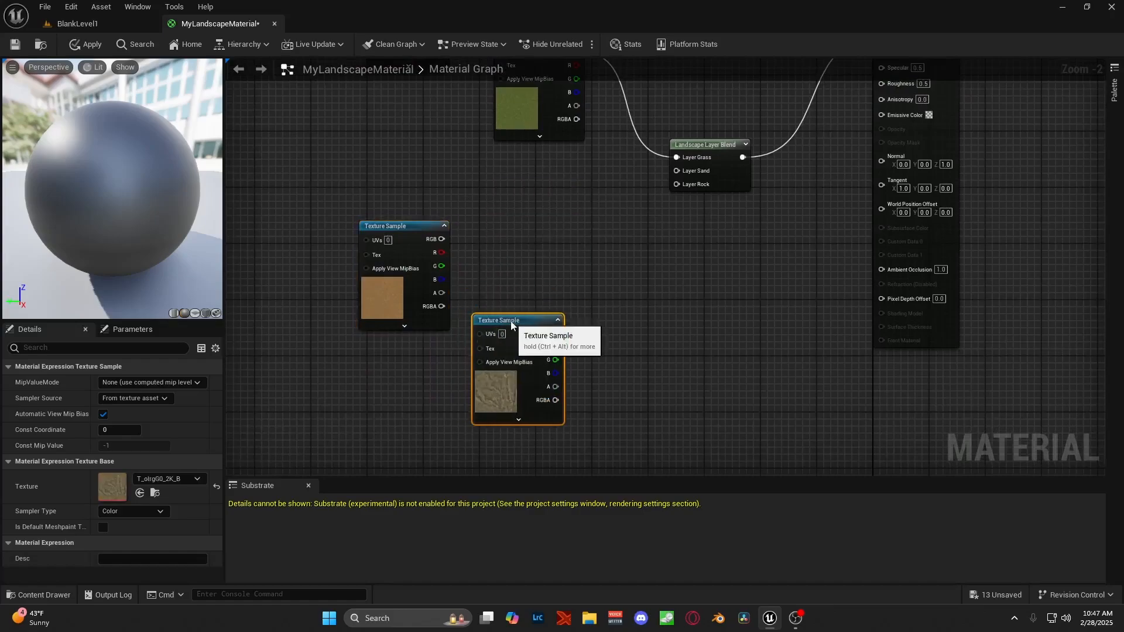
drag(417, 228, 553, 156)
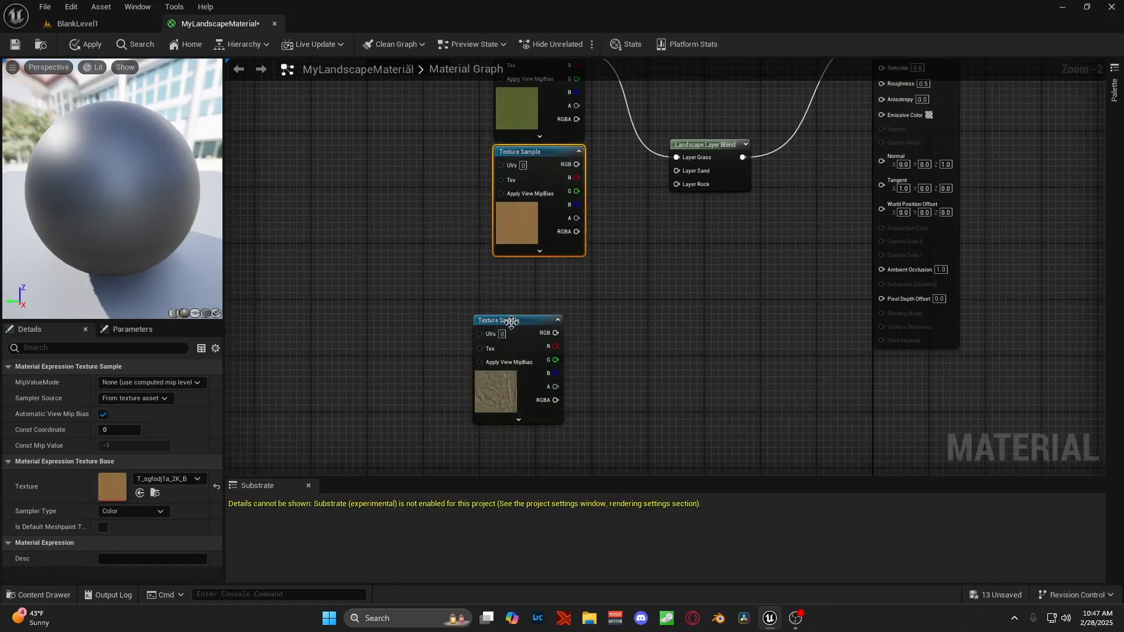
drag(511, 327, 532, 272)
Step: Connect the sand Texture Sample's RGB output to Layer Sand and the rock Texture Sample's RGB output to Layer Rock
right_drag(554, 313, 524, 455)
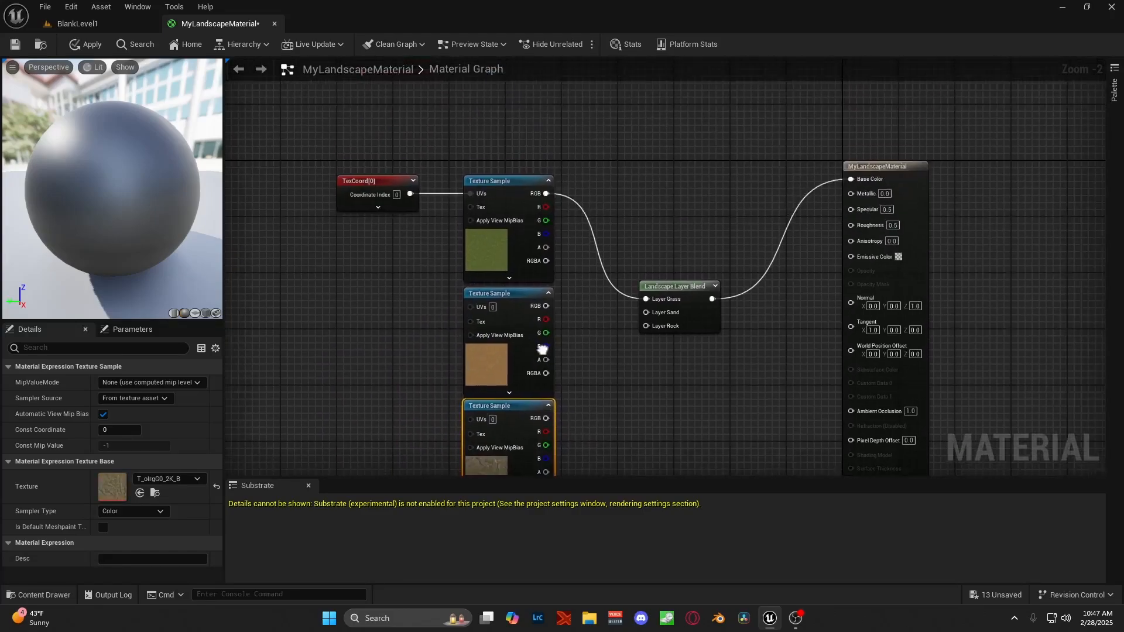
drag(547, 306, 646, 313)
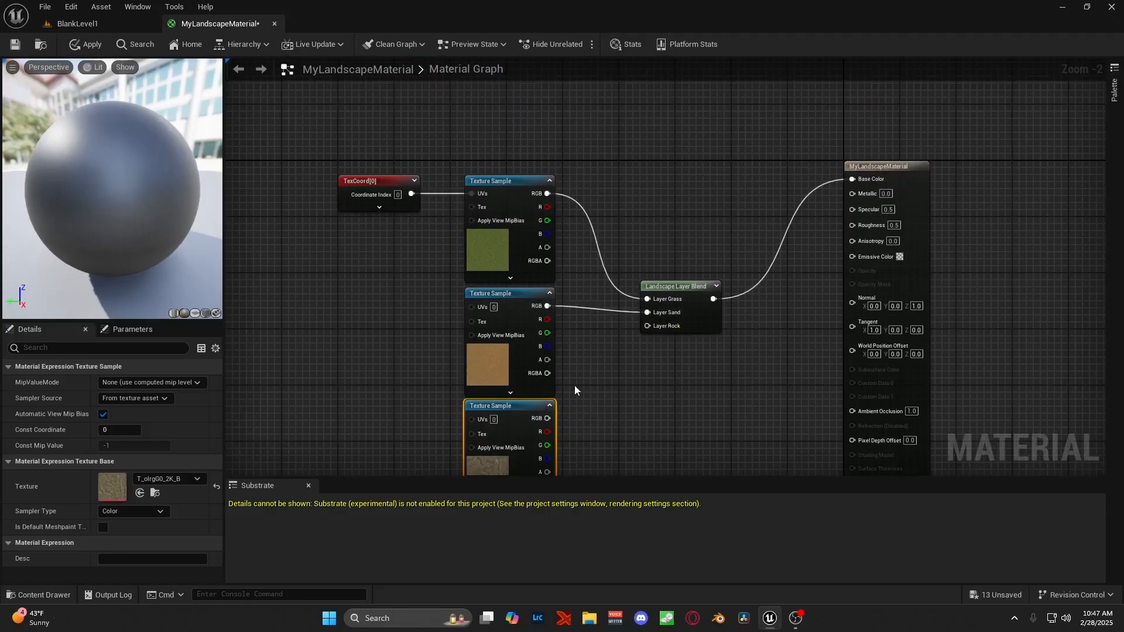
drag(538, 419, 647, 326)
Step: Duplicate the TexCoord node for the sand and rock textures and connect each copy to its Texture Sample's UVs input
click(387, 192)
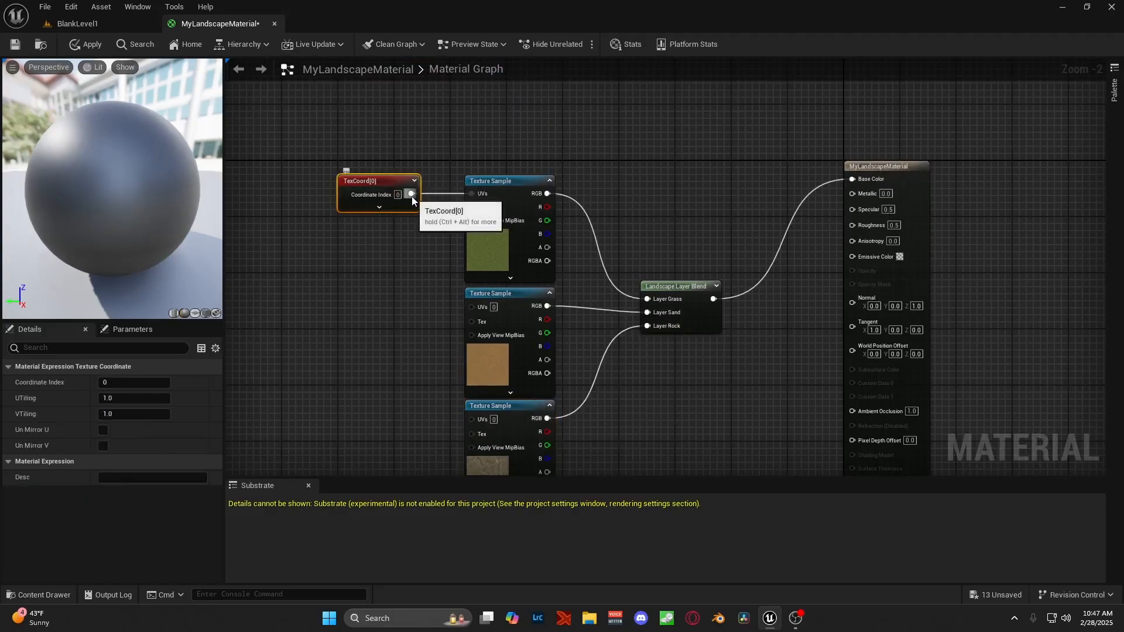
drag(412, 195, 405, 260)
click(374, 179)
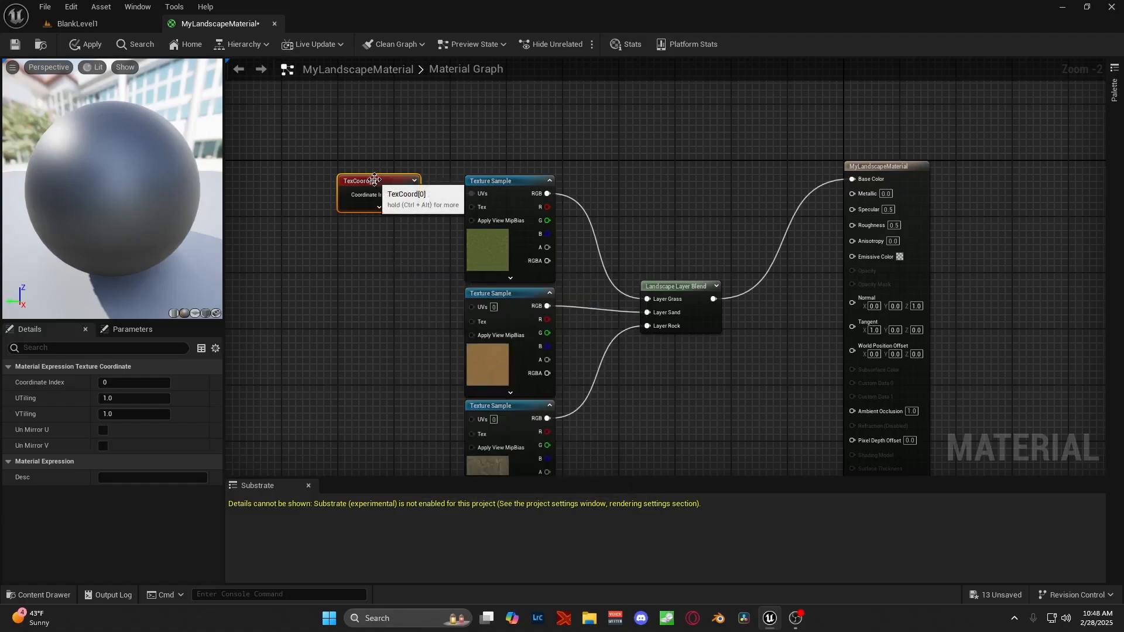
key(ctrl+d)
right_drag(405, 243, 403, 197)
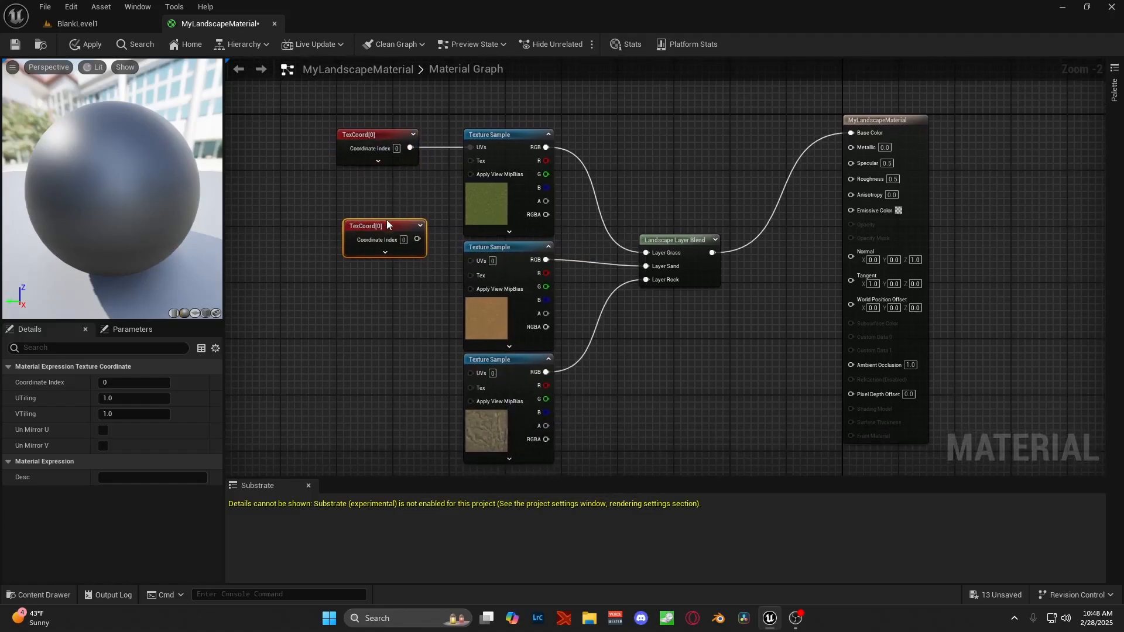
drag(387, 224, 467, 261)
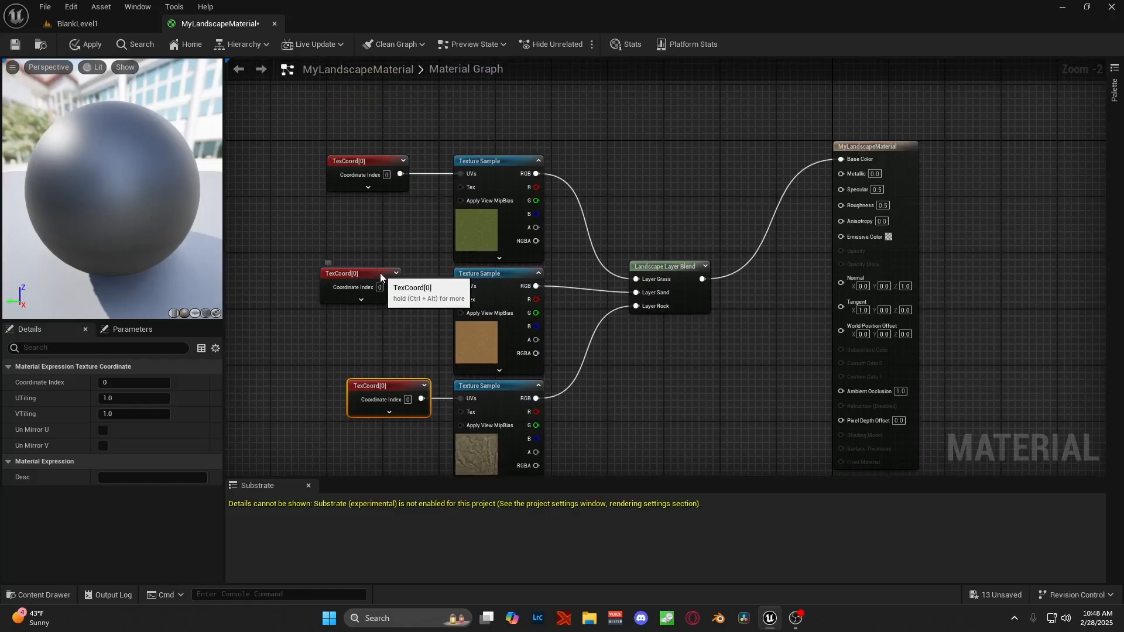
Step: Line up the grass and sand TexCoord nodes beside their Texture Samples and apply the material changes
click(400, 270)
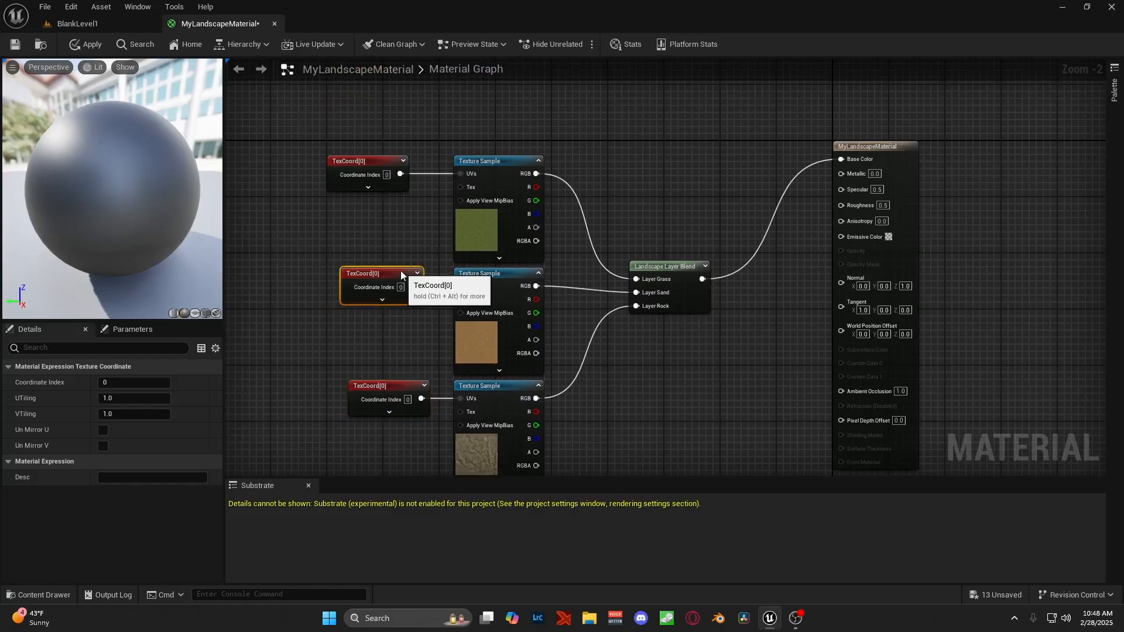
drag(387, 165, 402, 168)
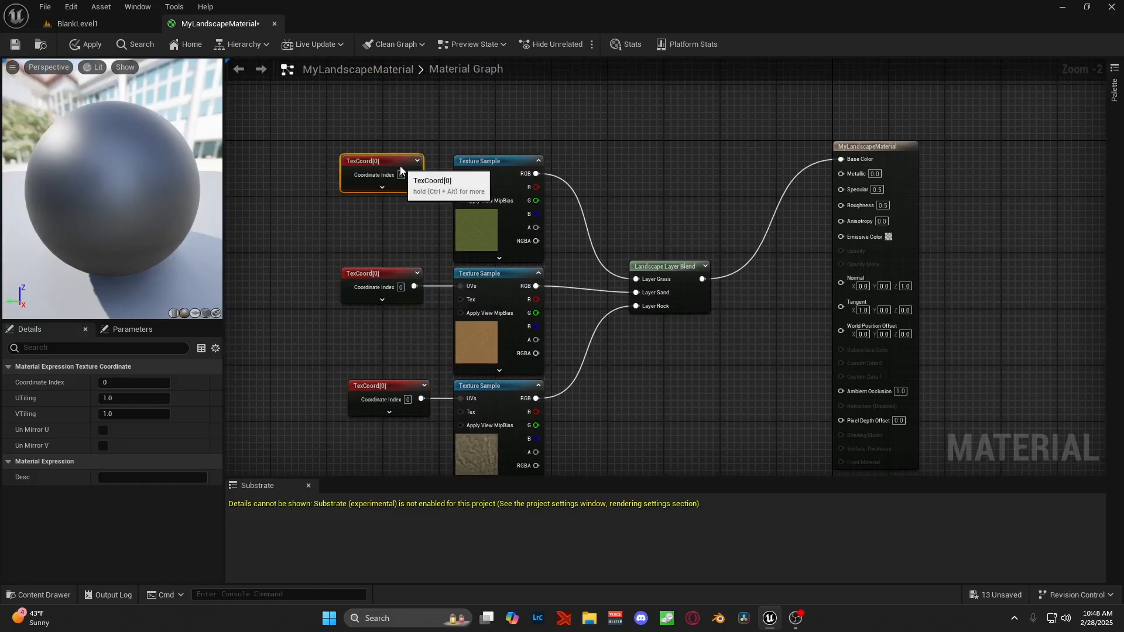
click(447, 143)
right_drag(447, 143, 426, 122)
click(91, 45)
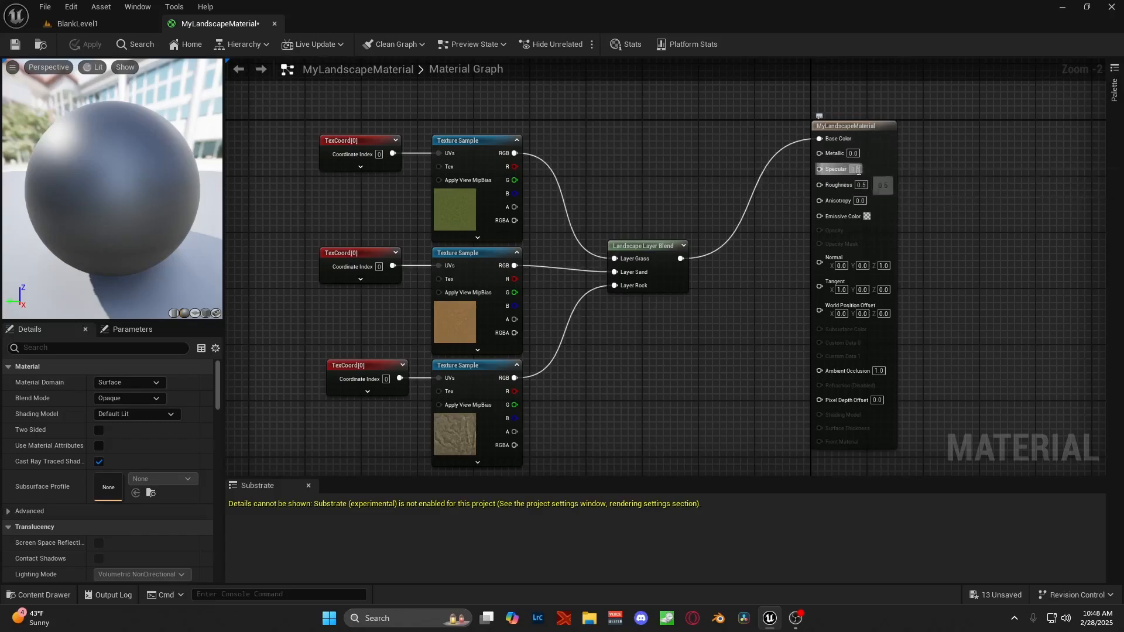
Step: Set the material's Specular to 0 and its Roughness to 1
text(0)
key(Return)
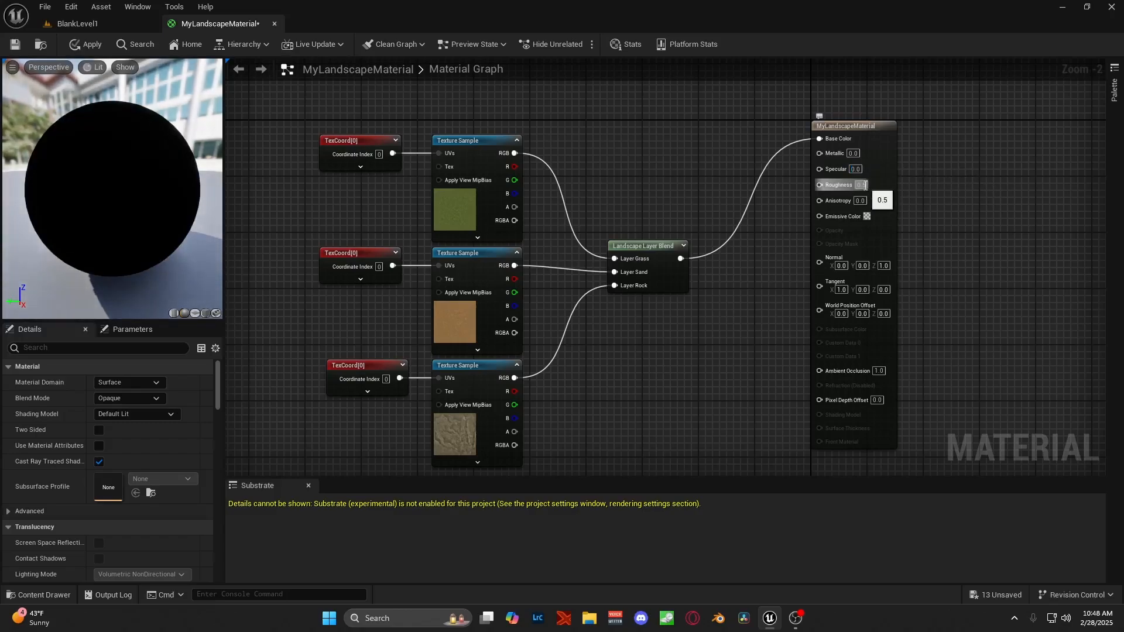
text(1)
key(Return)
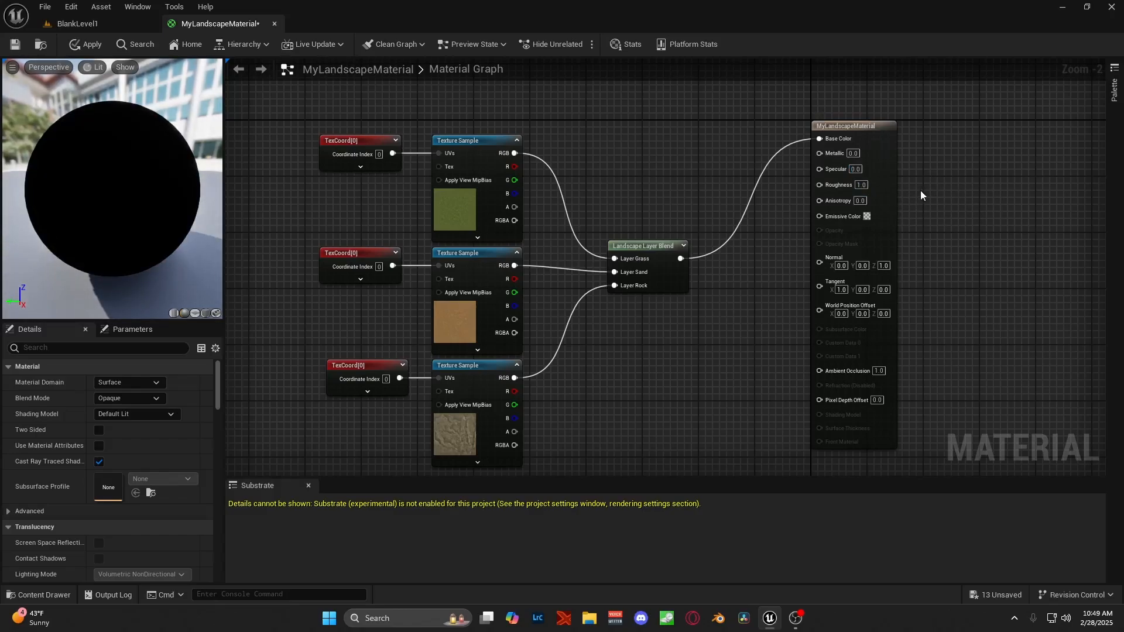
Step: Apply the changes to MyLandscapeMaterial and save all unsaved content
click(85, 45)
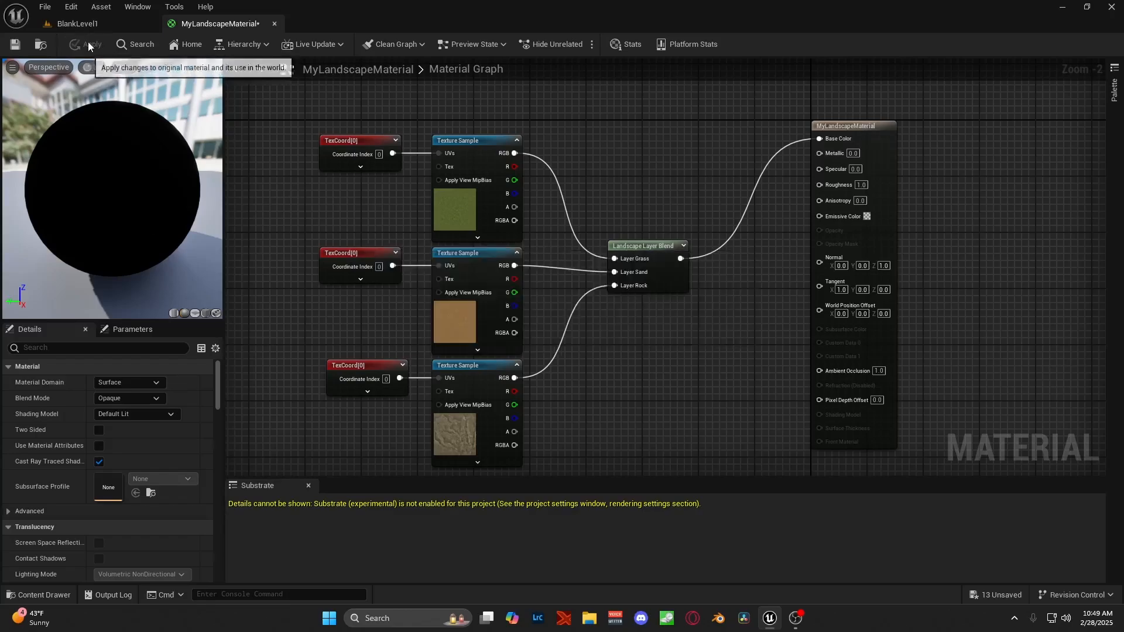
click(45, 6)
click(74, 76)
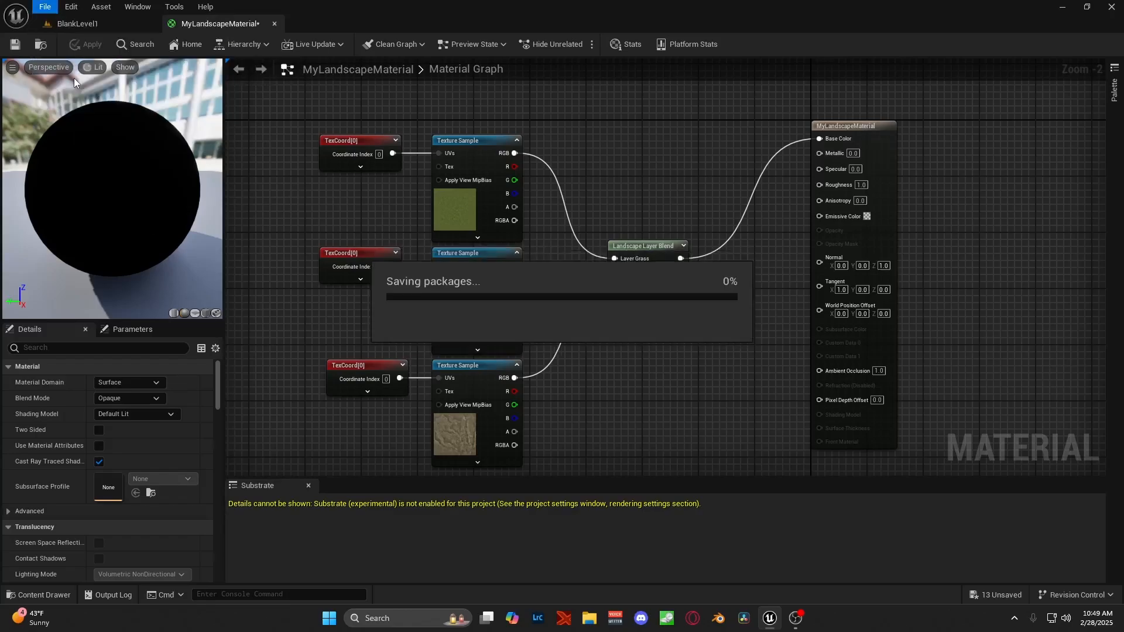
Step: Return to the BlankLevel1 level and switch the editor to Landscape mode
click(93, 23)
right_drag(541, 261, 523, 259)
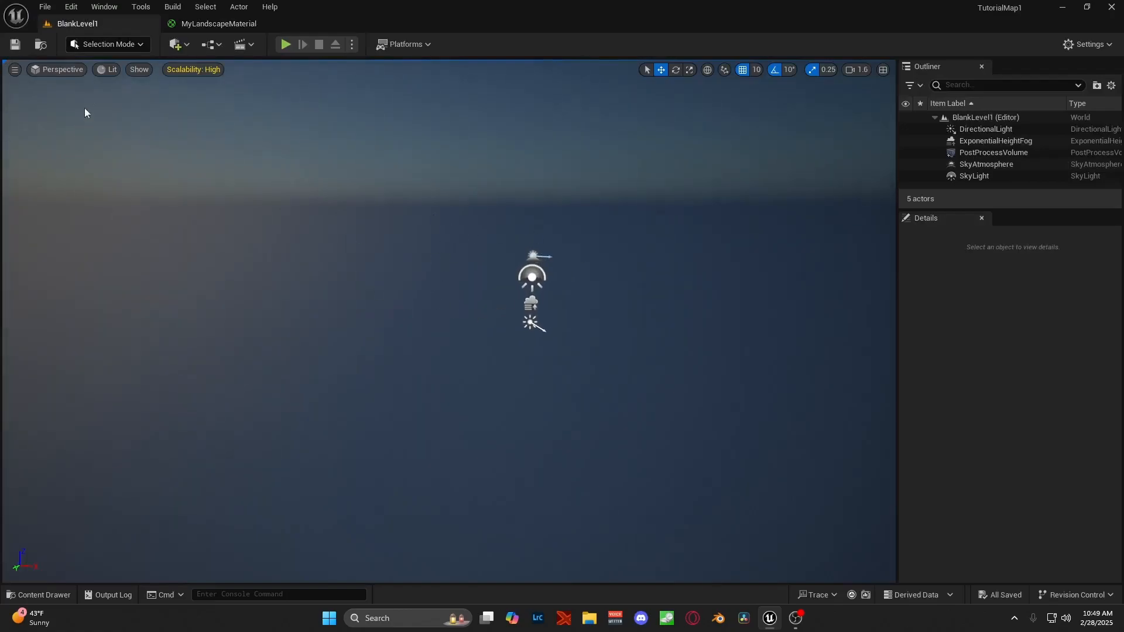
click(122, 47)
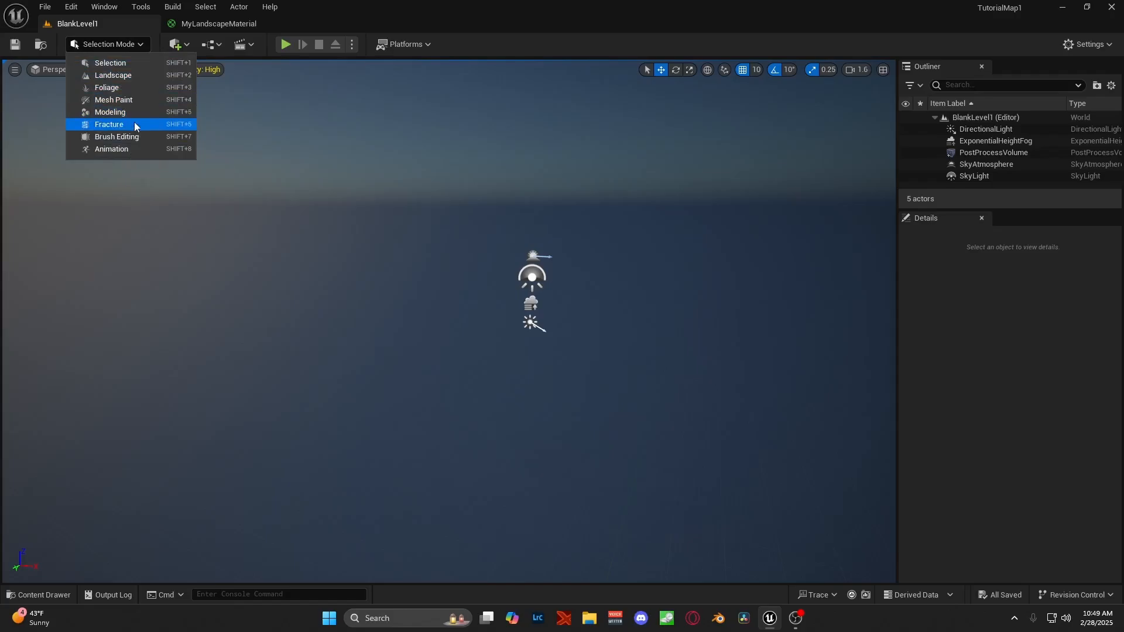
click(138, 76)
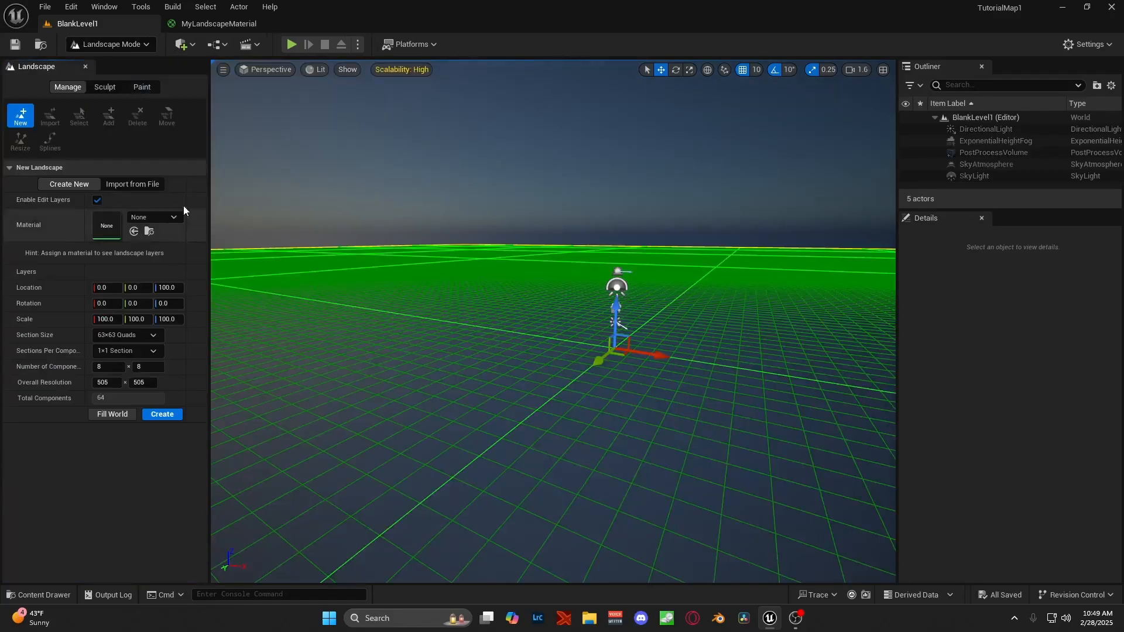
right_drag(554, 290, 495, 275)
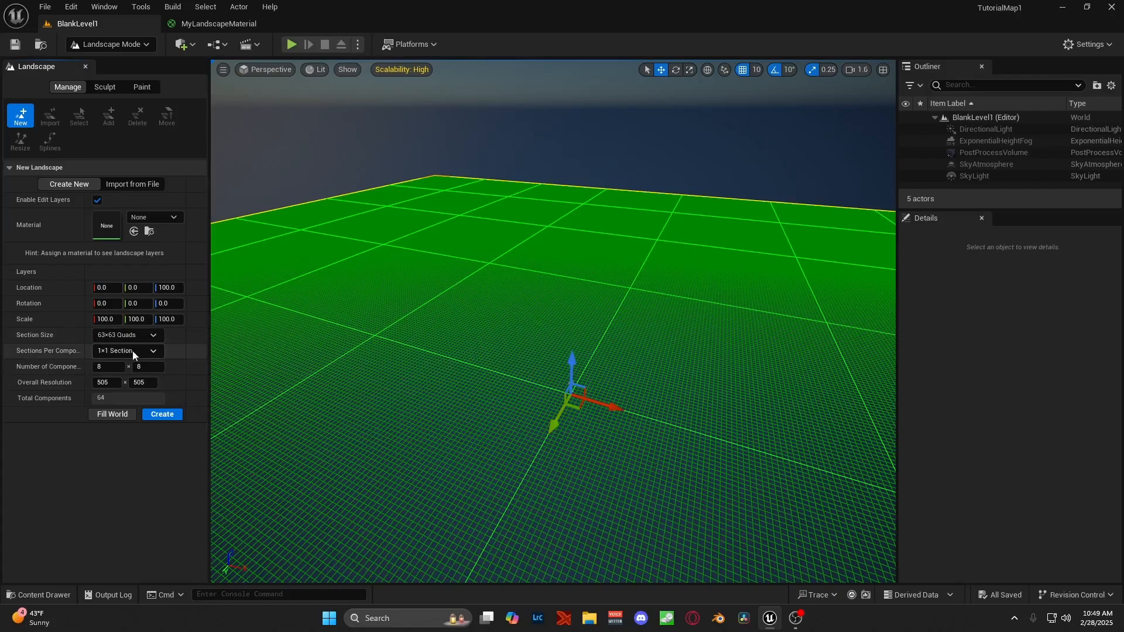
Step: Assign MyLandscapeMaterial as the new landscape's material and create the landscape with the default size settings
click(166, 217)
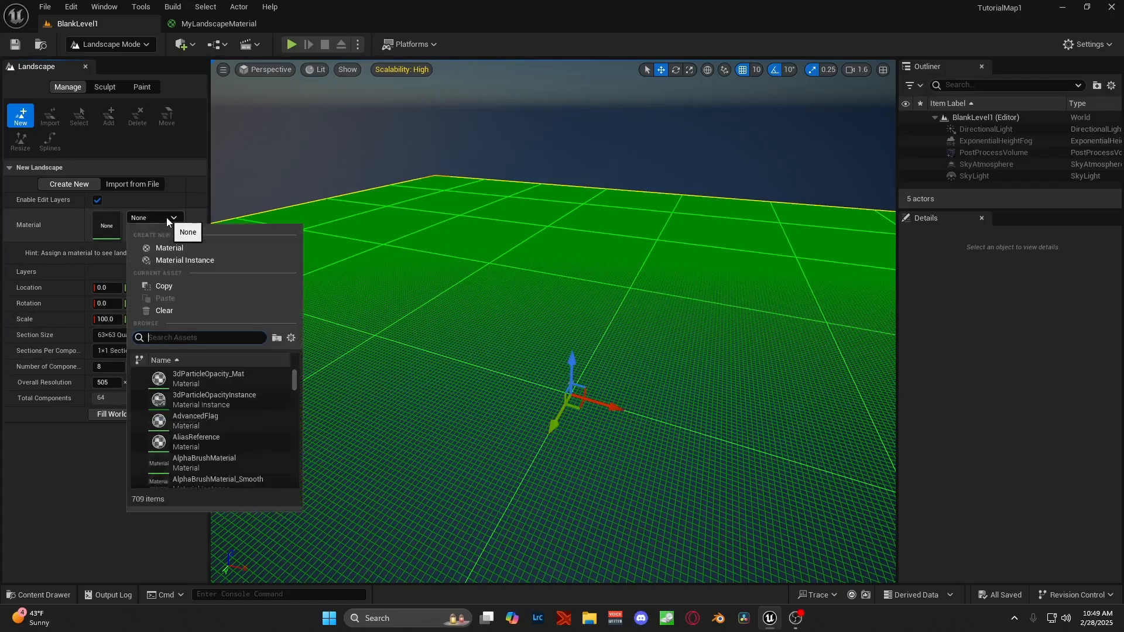
click(169, 218)
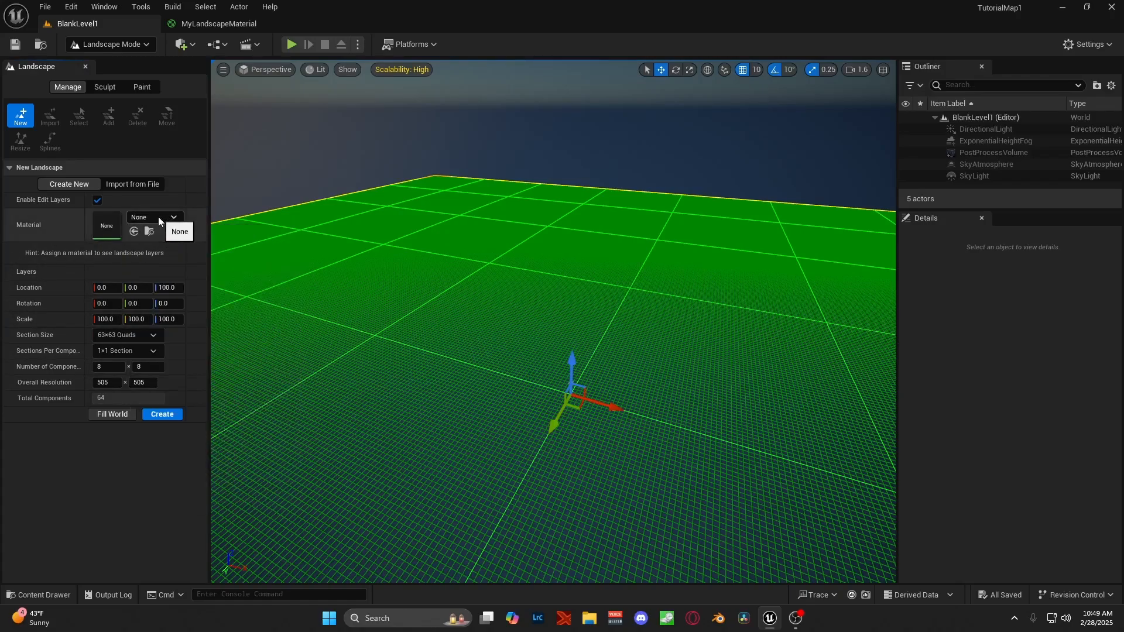
click(169, 218)
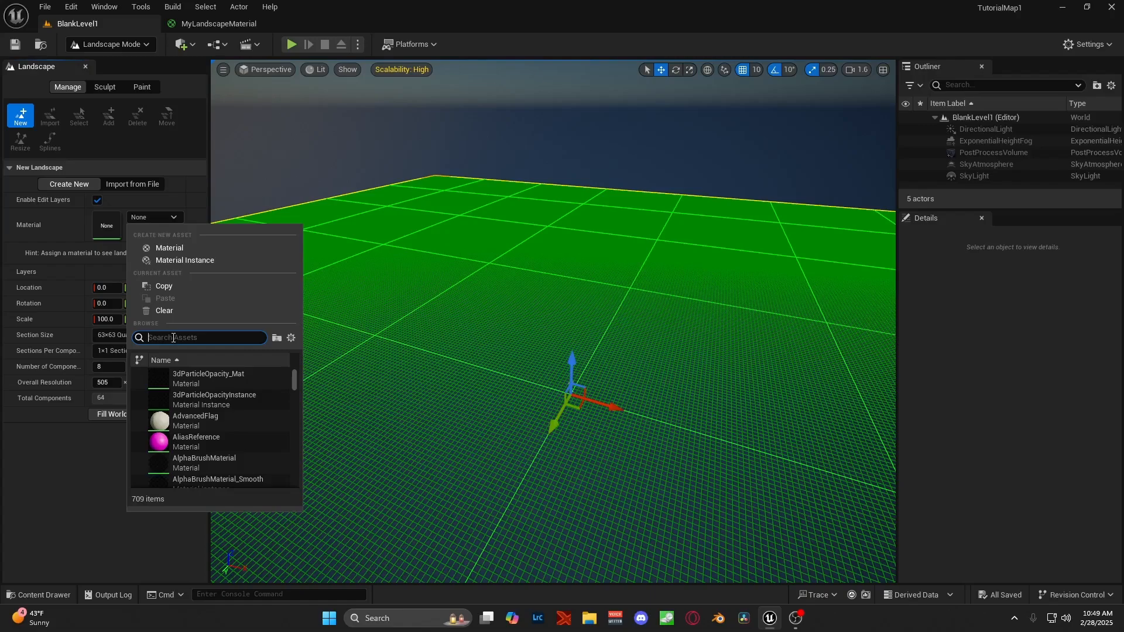
text(myland)
click(199, 380)
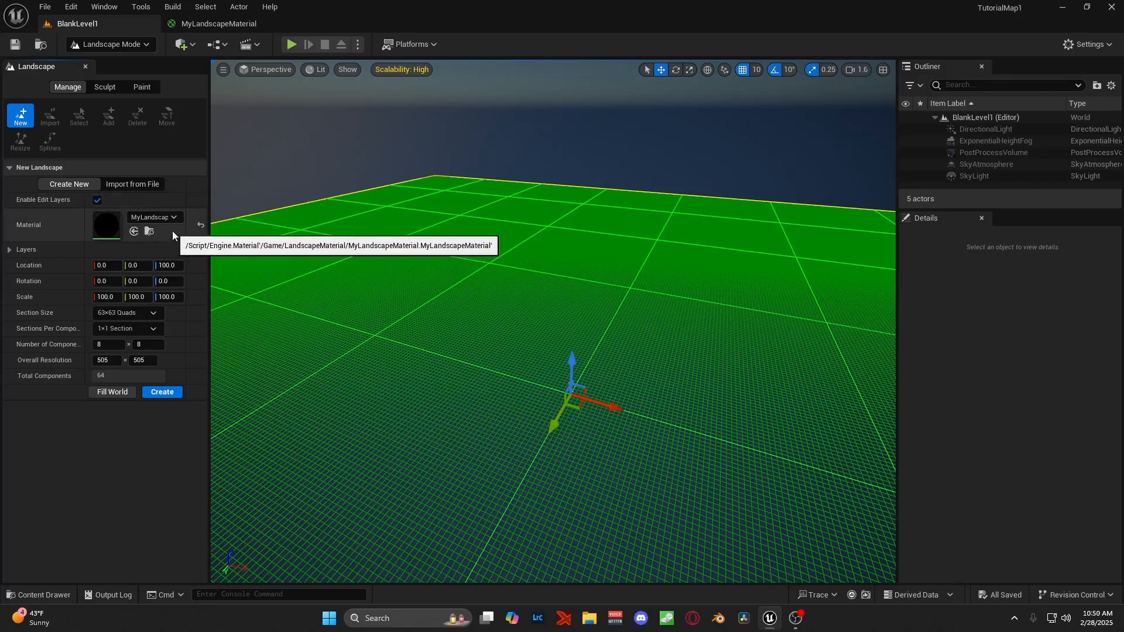
click(162, 392)
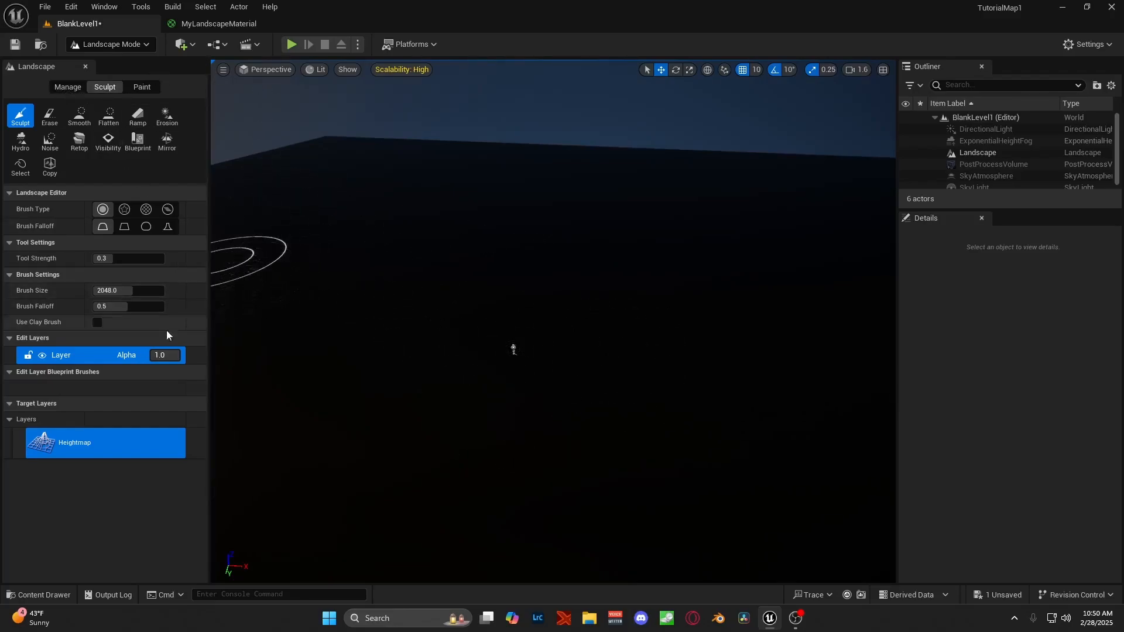
Step: Create a weight-blended layer info for the Grass paint layer and save it as Grass_LayerInfo in BlankLevel1_sharedassets
click(142, 87)
click(51, 440)
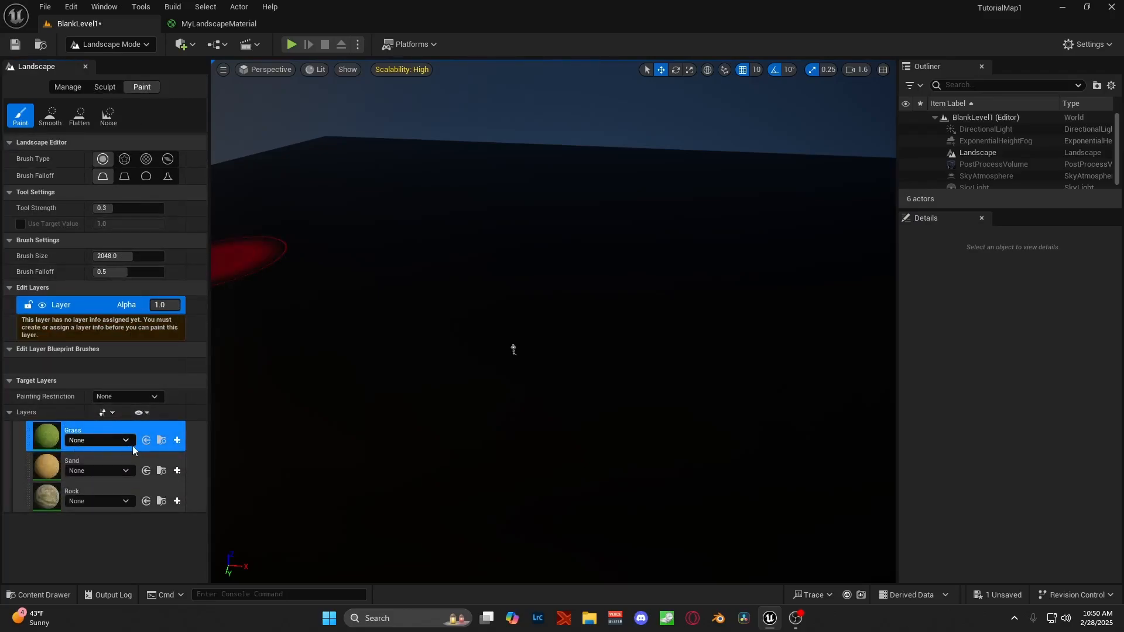
click(175, 442)
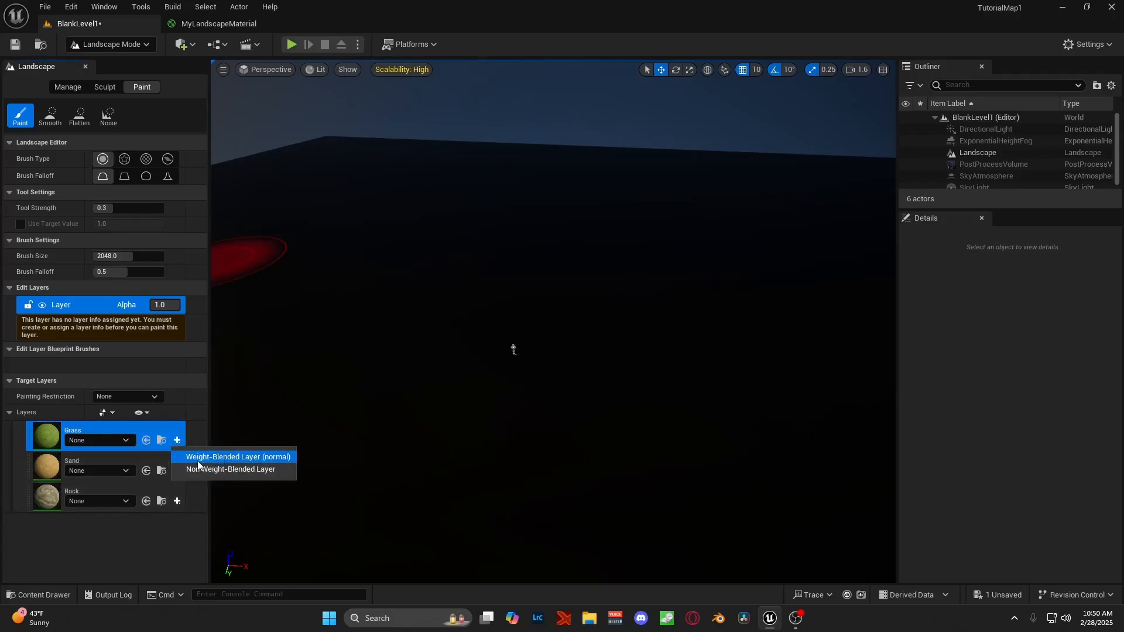
click(255, 457)
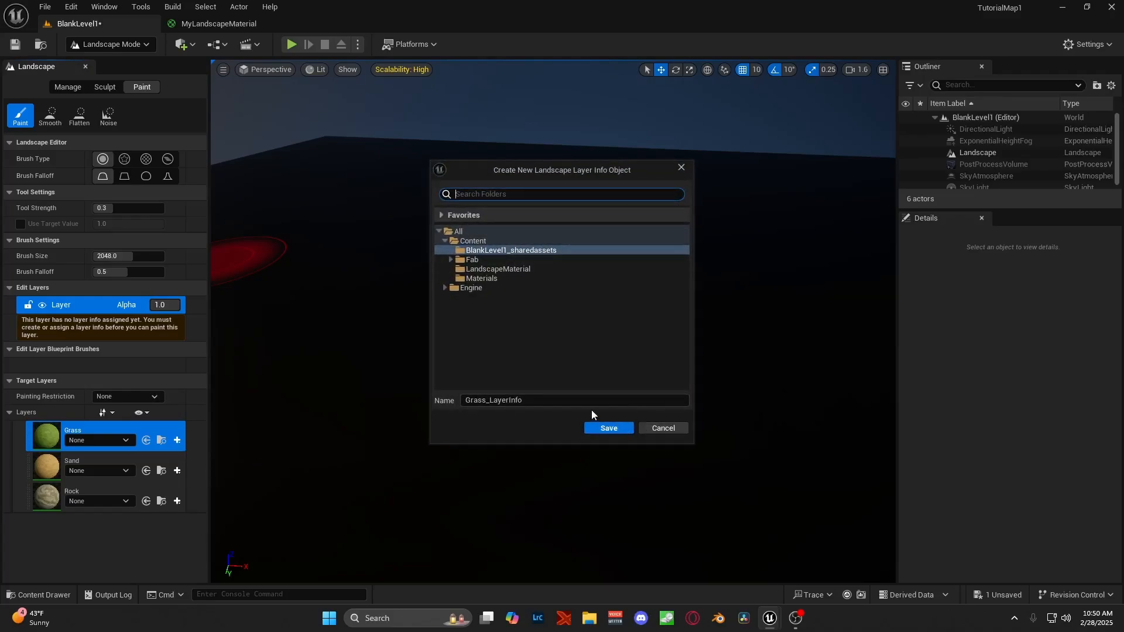
click(544, 399)
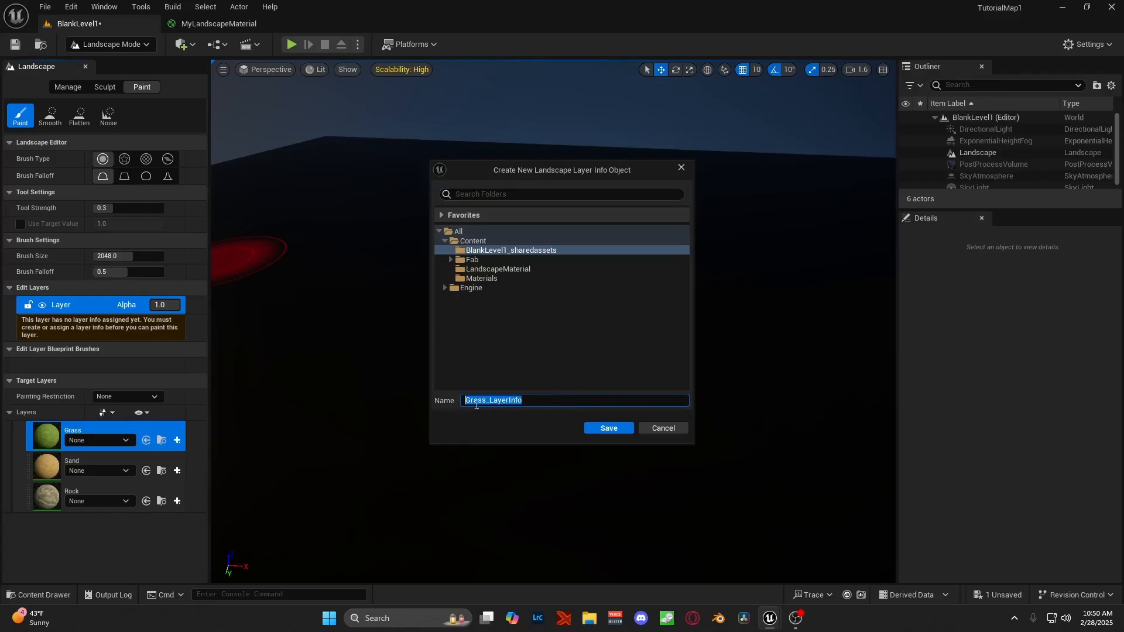
click(604, 429)
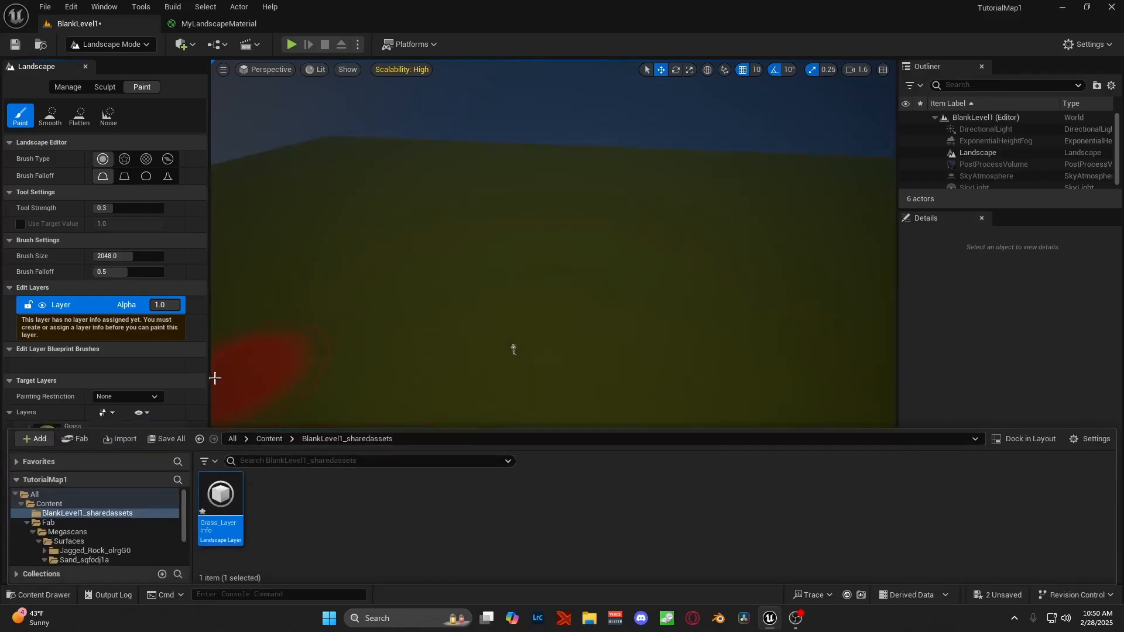
click(187, 414)
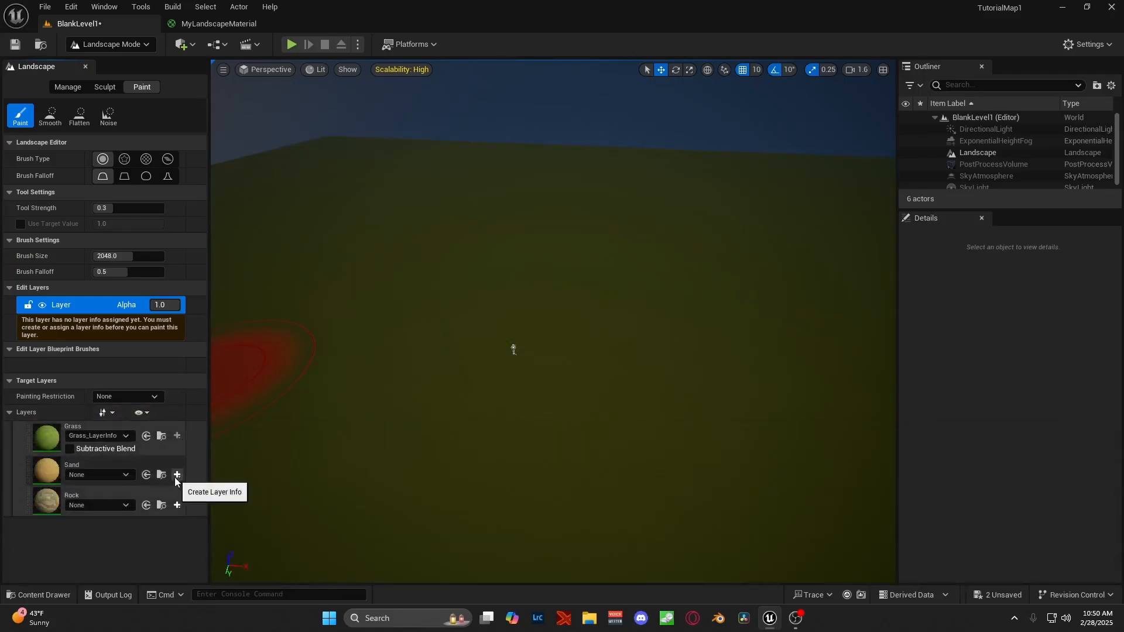
Step: Create weight-blended layer infos for the Sand and Rock paint layers, saved as Sand_LayerInfo and Rock_LayerInfo in BlankLevel1_sharedassets
click(177, 475)
click(260, 492)
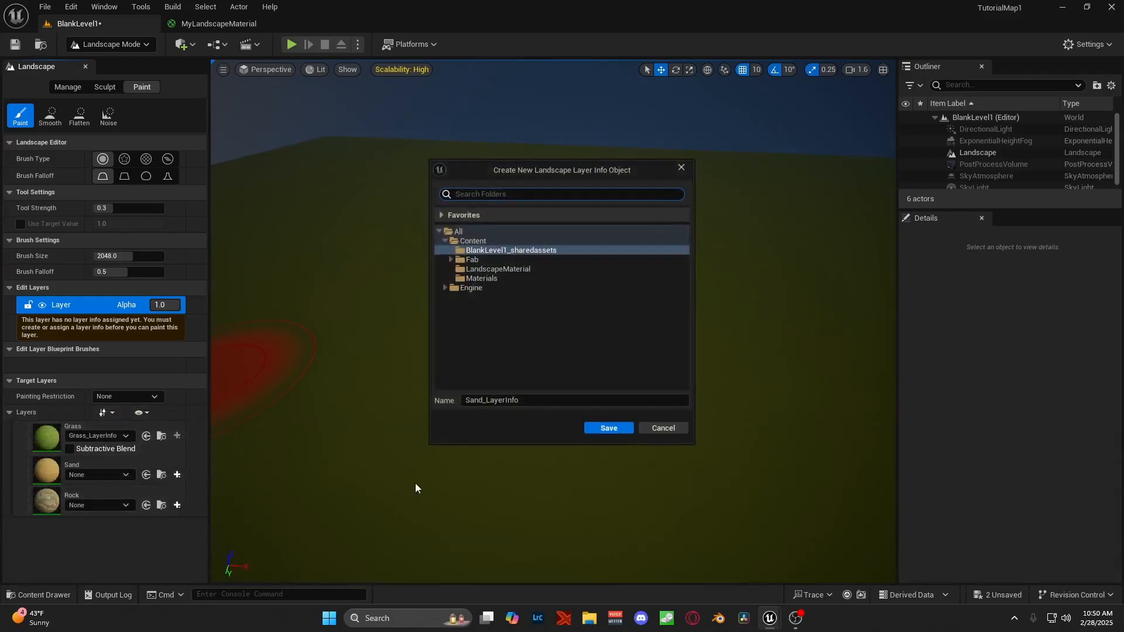
click(608, 428)
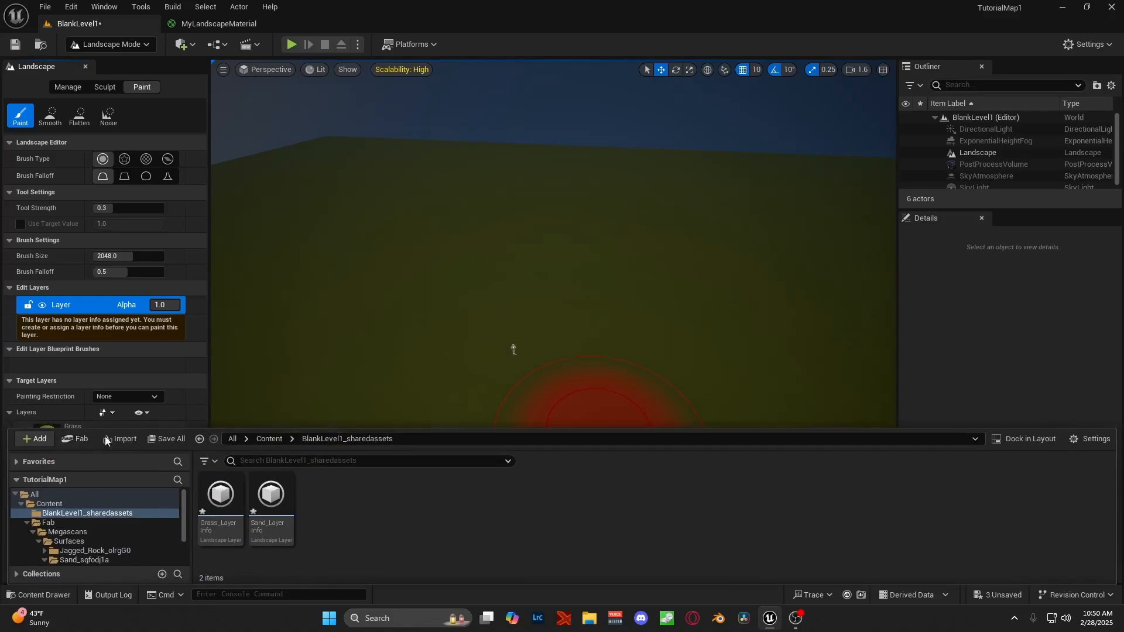
click(177, 508)
click(199, 525)
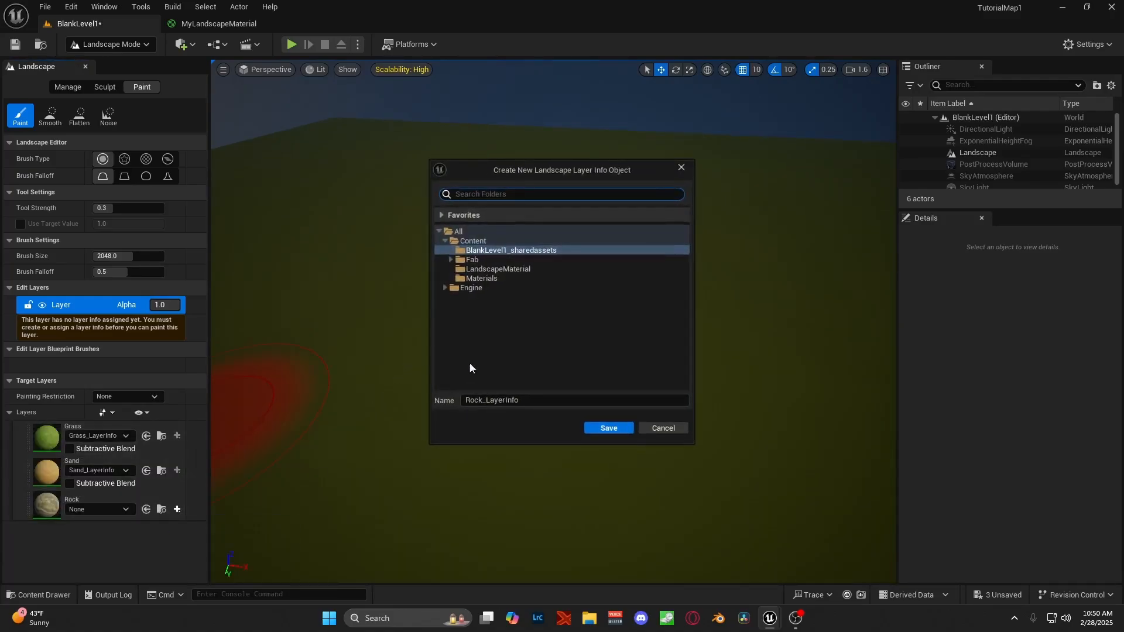
click(608, 428)
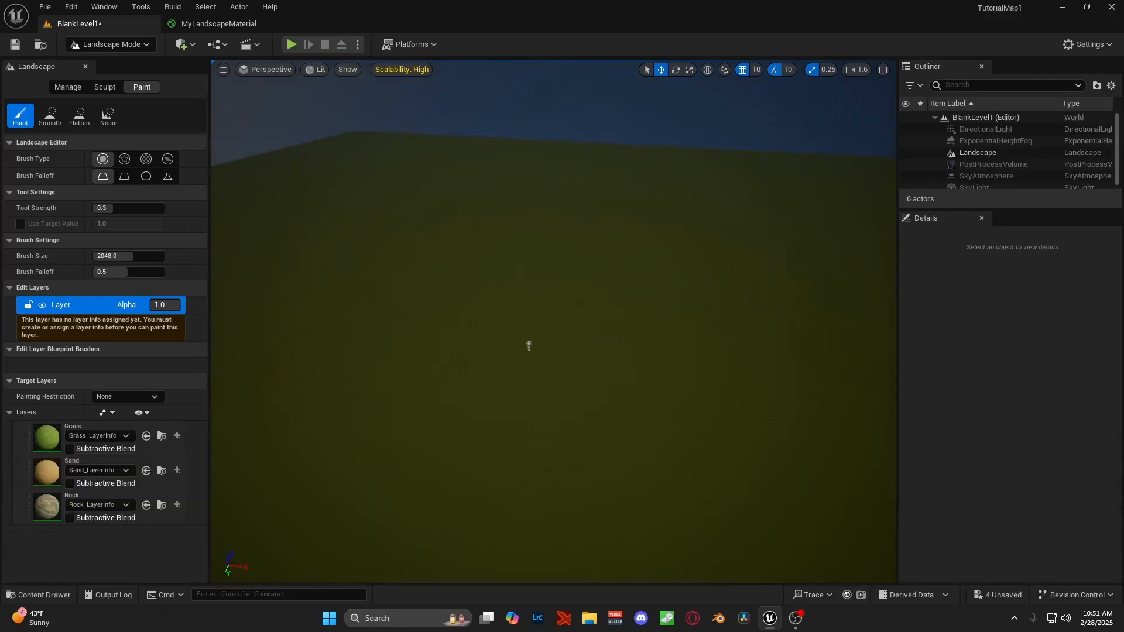
Step: Make Grass the active paint layer and shrink the brush size to about 22.9
click(49, 445)
click(46, 473)
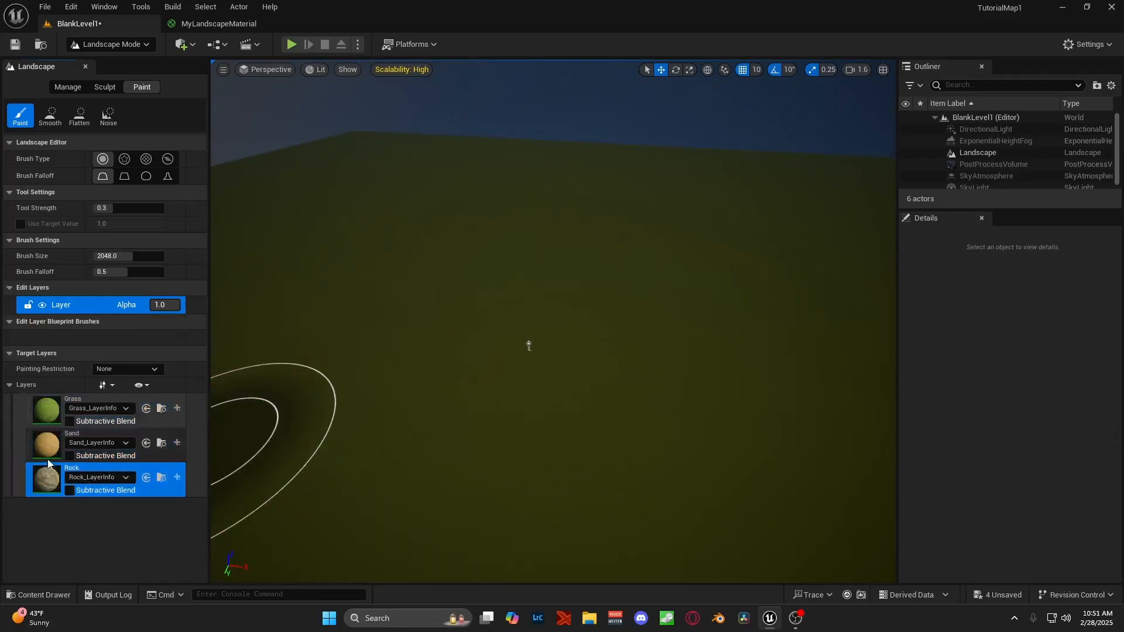
click(47, 445)
click(47, 409)
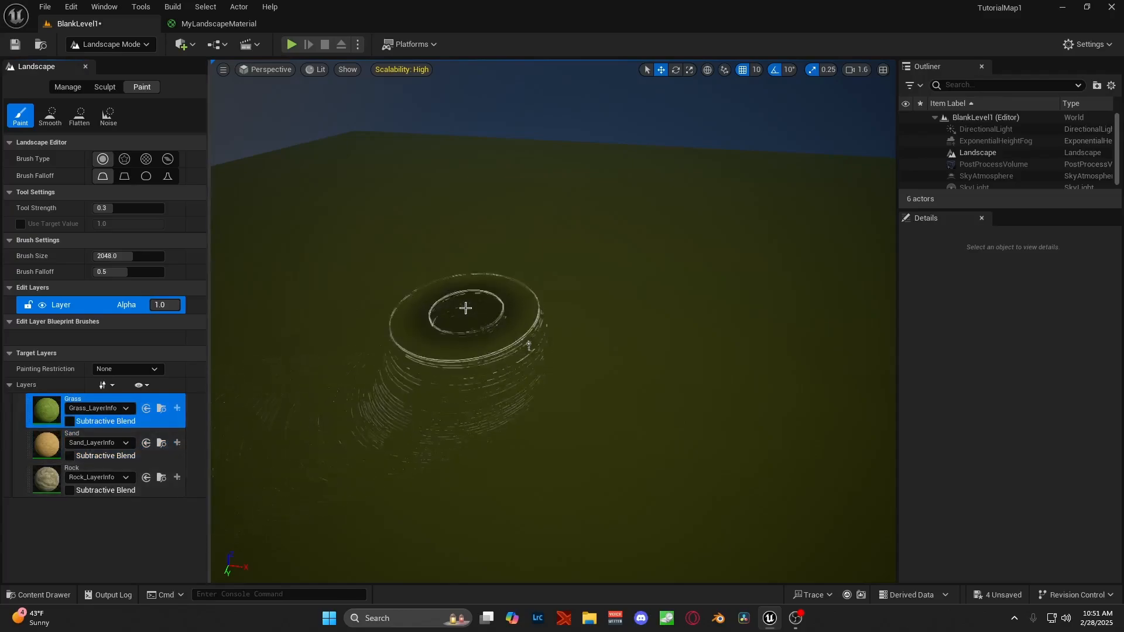
right_drag(479, 369, 479, 351)
mouse_move(531, 378)
right_down()
mouse_move(488, 268)
mouse_move(594, 231)
right_up()
key(bracketleft)
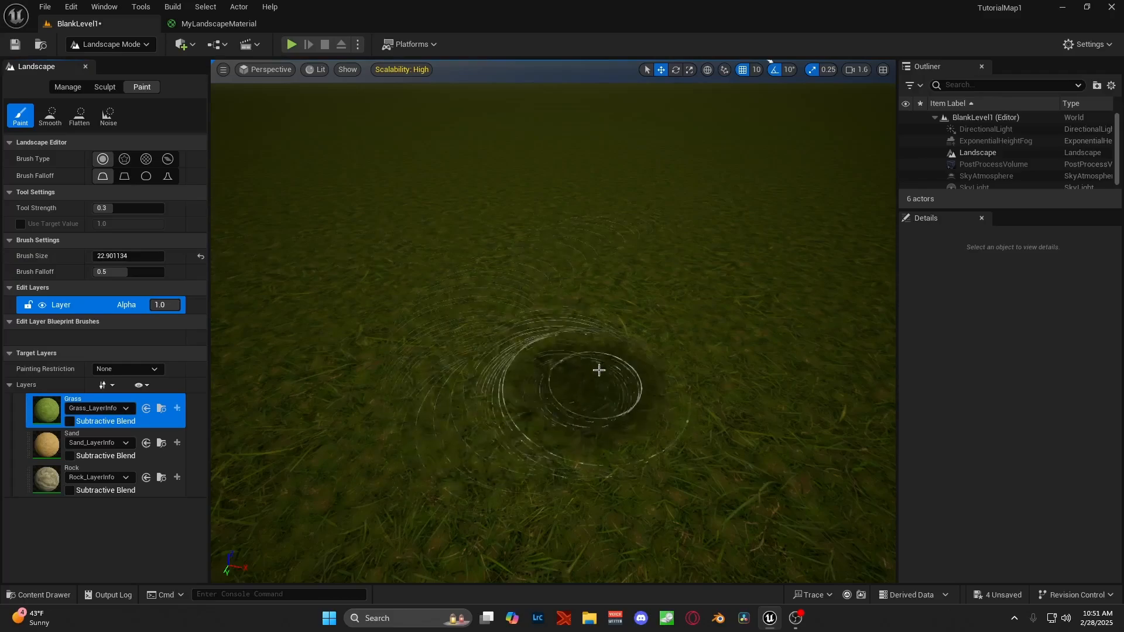
Step: Examine the grass texture's scale and tiling on the landscape from close up and from farther away
mouse_move(691, 277)
right_down()
mouse_move(691, 304)
mouse_move(699, 278)
mouse_move(711, 307)
mouse_move(711, 284)
mouse_move(711, 313)
mouse_move(661, 298)
right_up()
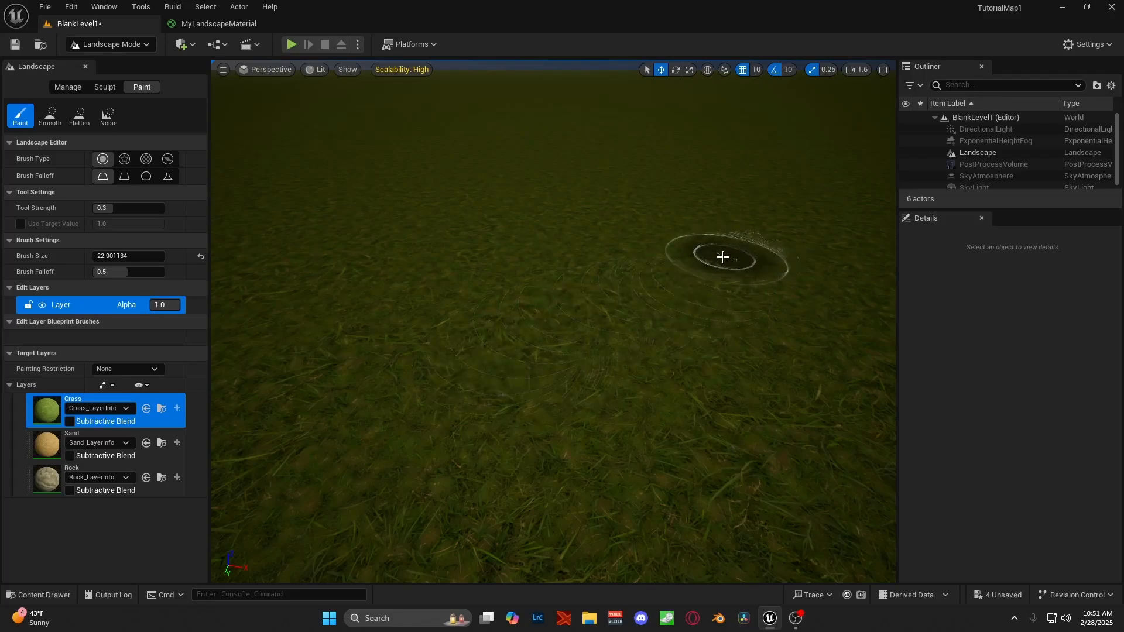
mouse_move(723, 258)
right_down()
mouse_move(722, 240)
mouse_move(720, 257)
right_up()
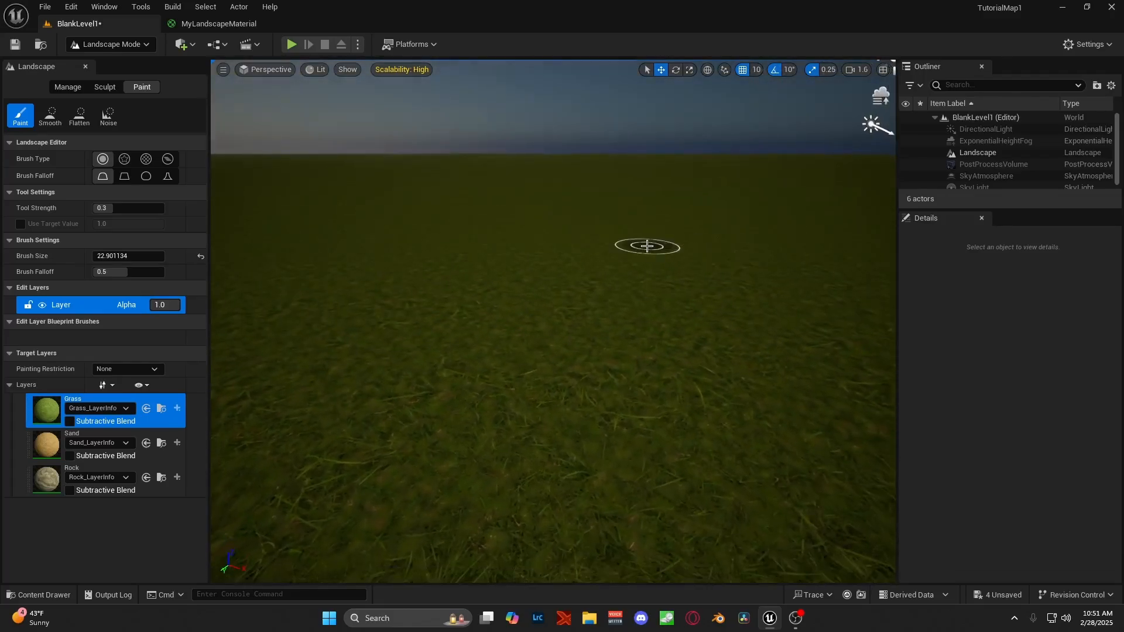
right_drag(641, 245, 641, 260)
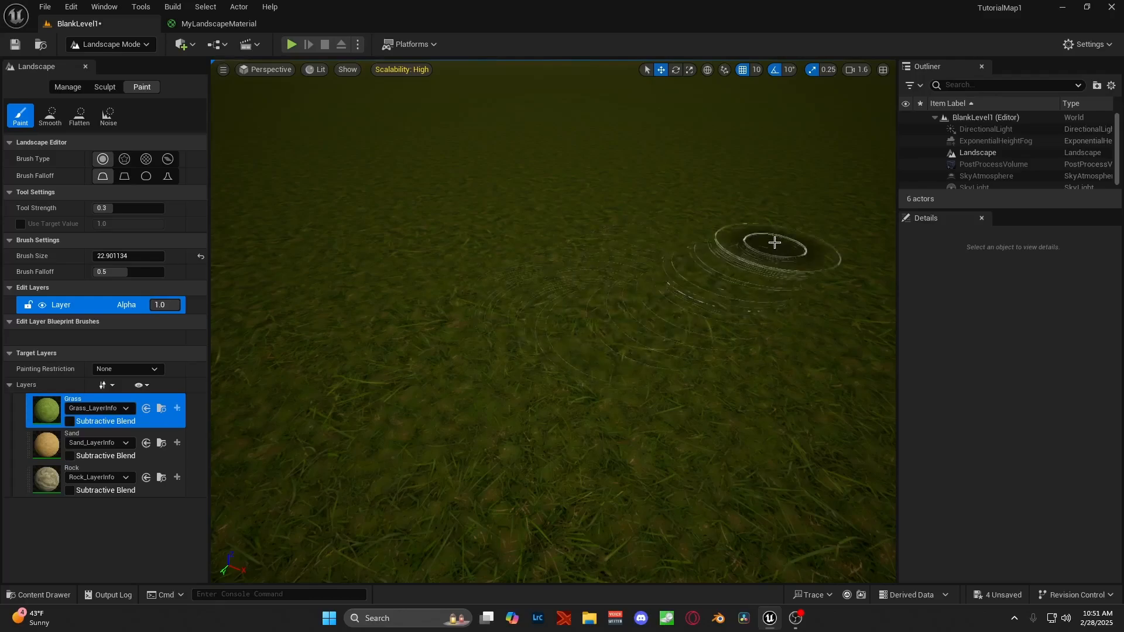
mouse_move(775, 242)
right_down()
mouse_move(775, 290)
mouse_move(791, 266)
mouse_move(785, 295)
mouse_move(721, 254)
mouse_move(780, 312)
right_up()
key(s)
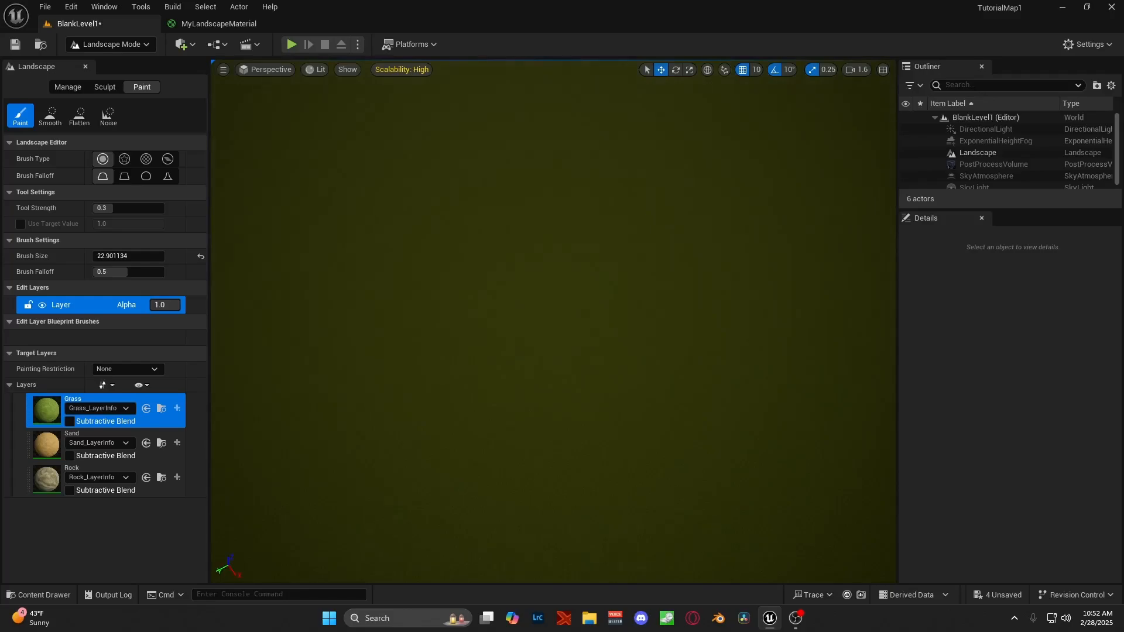
right_drag(666, 203, 887, 233)
key(w)
key(s)
key(w)
scroll(665, 203, down, 2)
key(s)
scroll(771, 164, down, 4)
key(s)
key(s)
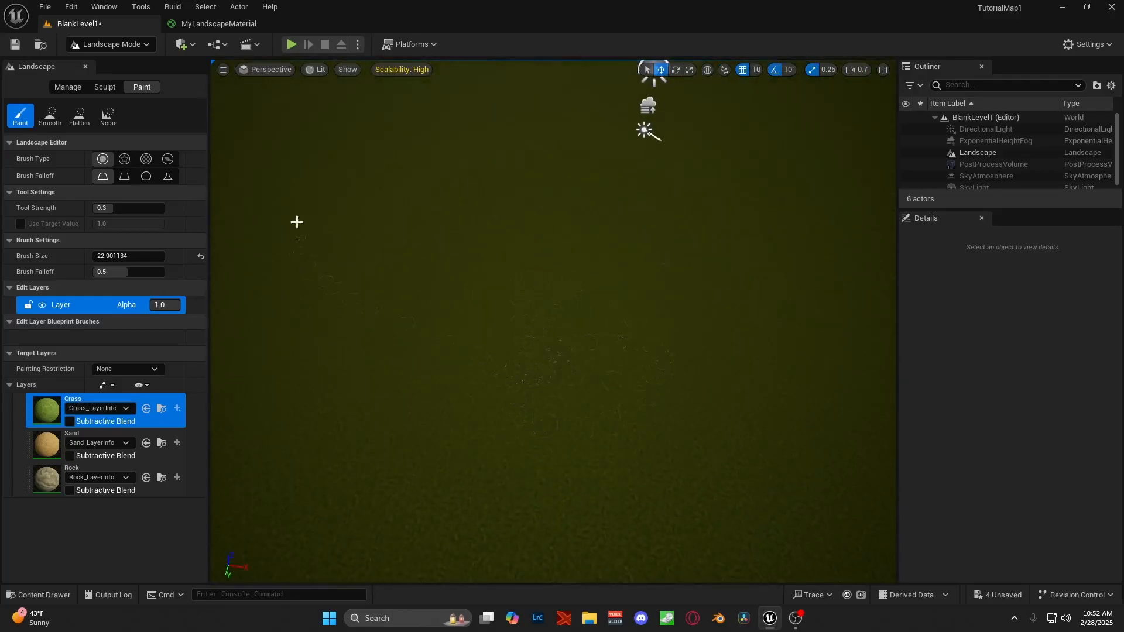
Step: In MyLandscapeMaterial, set UTiling and VTiling to 0.5 on the texture coordinate node feeding the grass texture
click(224, 25)
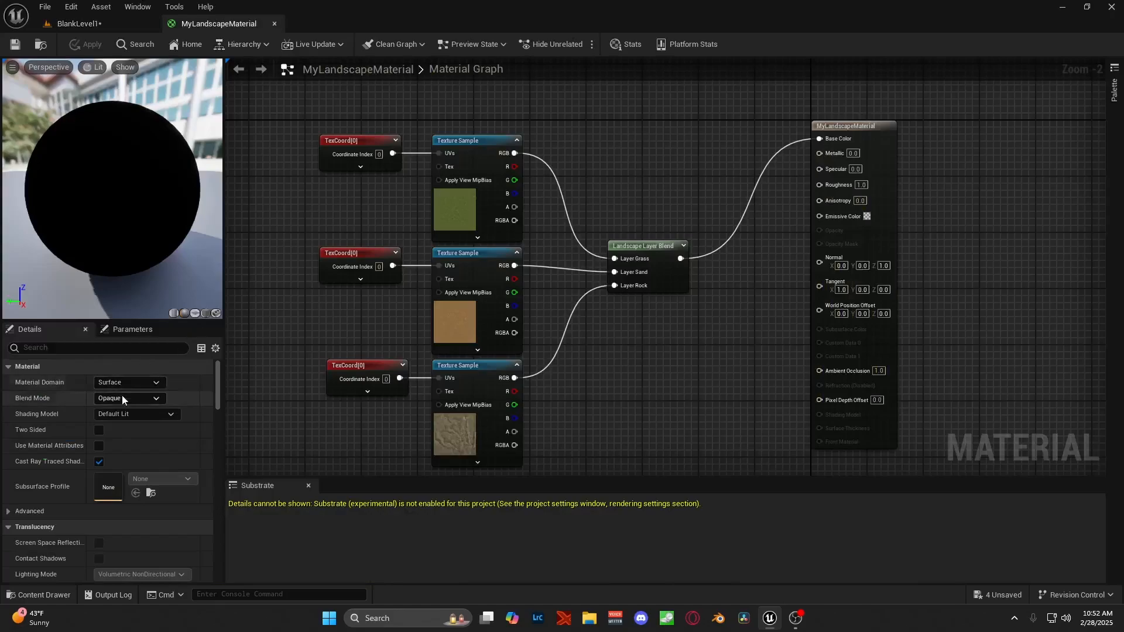
click(366, 150)
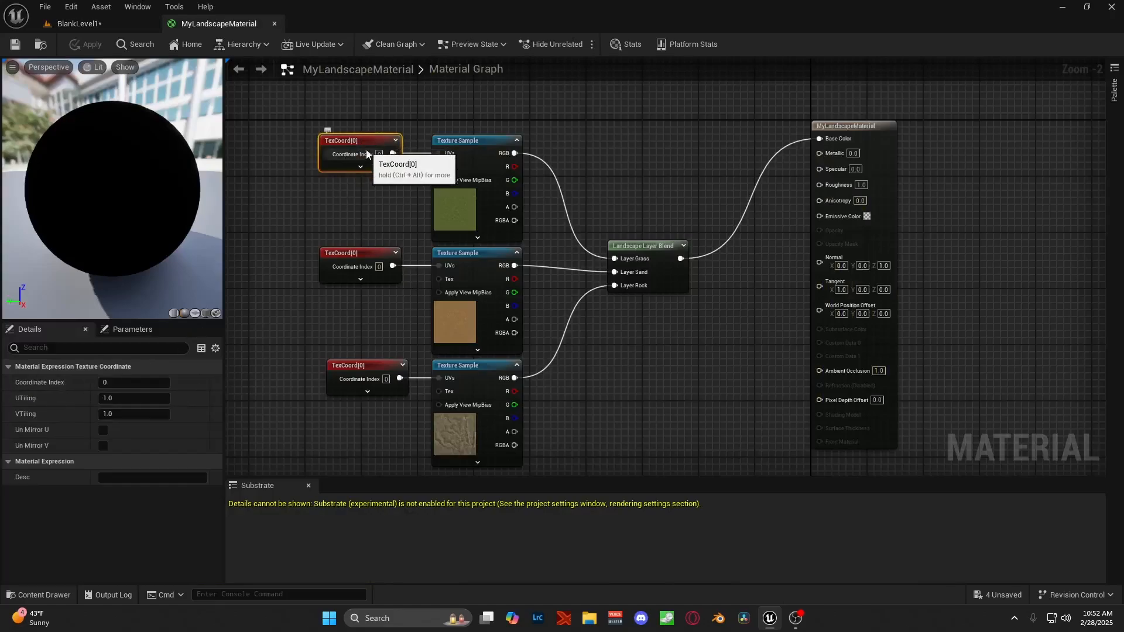
click(362, 167)
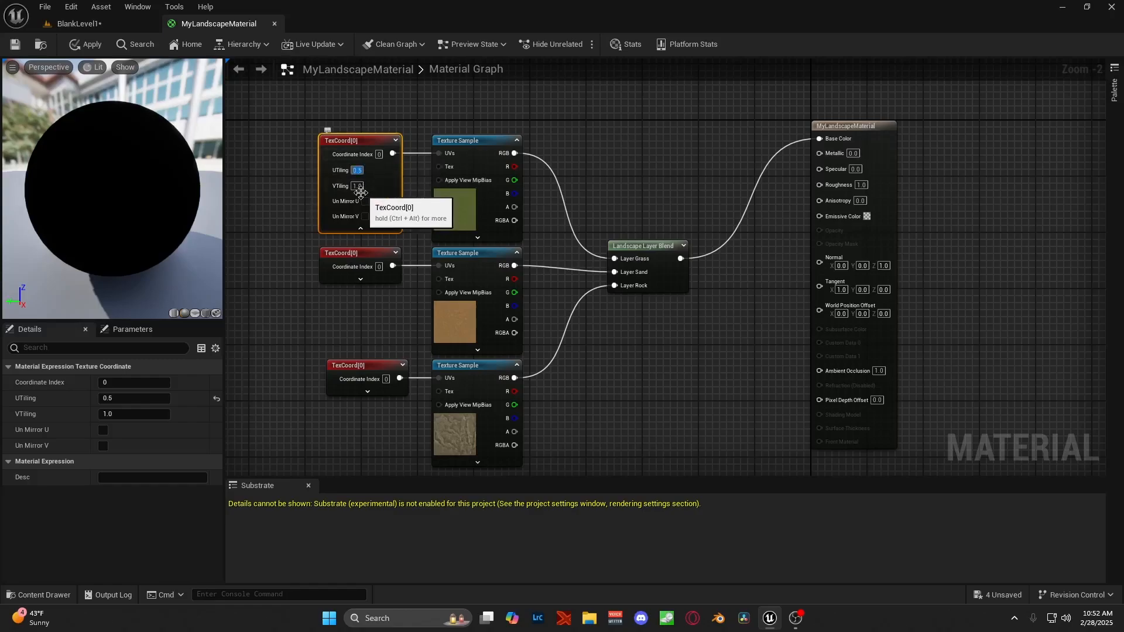
text(0.5)
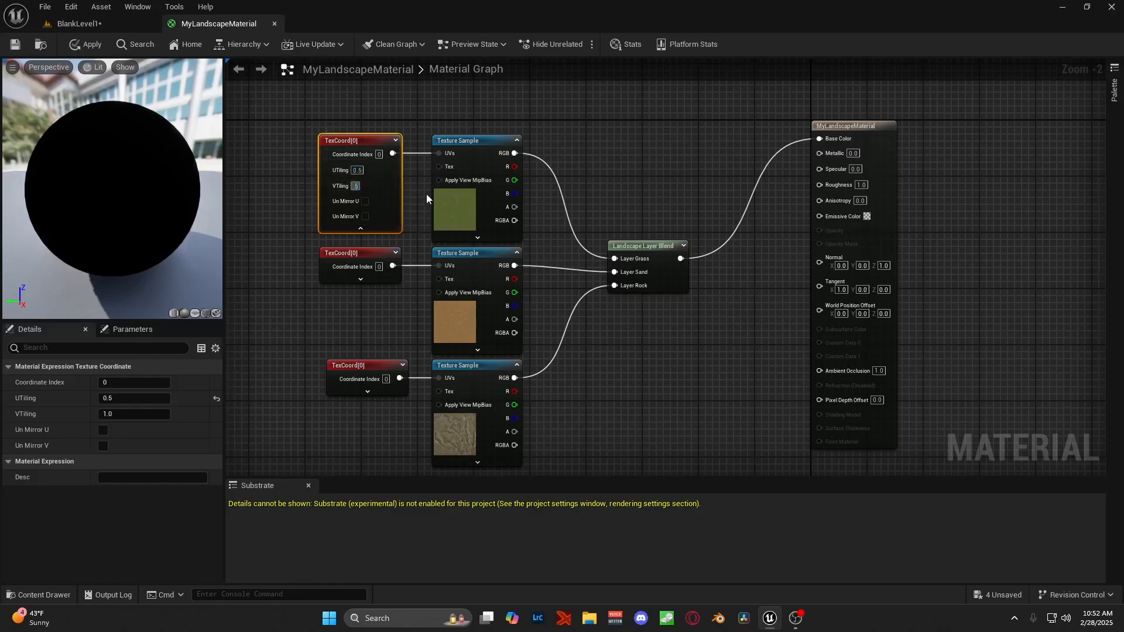
key(Return)
Step: Return to BlankLevel1 and paint a large Sand area on the landscape with a brush size of about 538
click(108, 28)
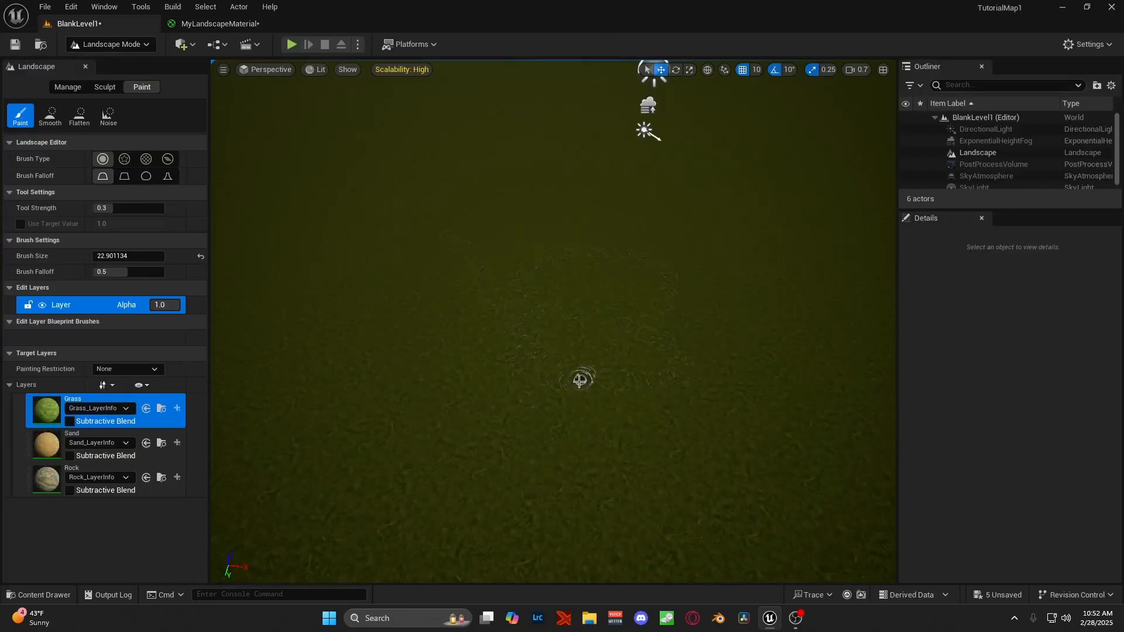
mouse_move(567, 444)
right_down()
mouse_move(574, 456)
mouse_move(609, 357)
mouse_move(691, 485)
mouse_move(725, 404)
mouse_move(652, 383)
right_up()
click(64, 446)
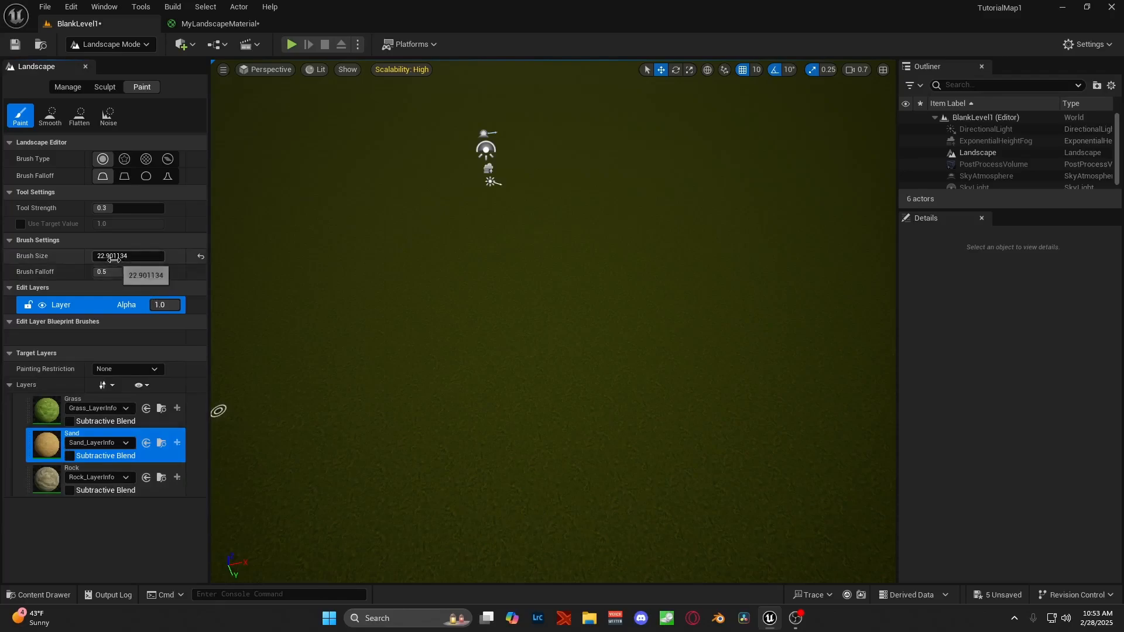
drag(95, 255, 103, 256)
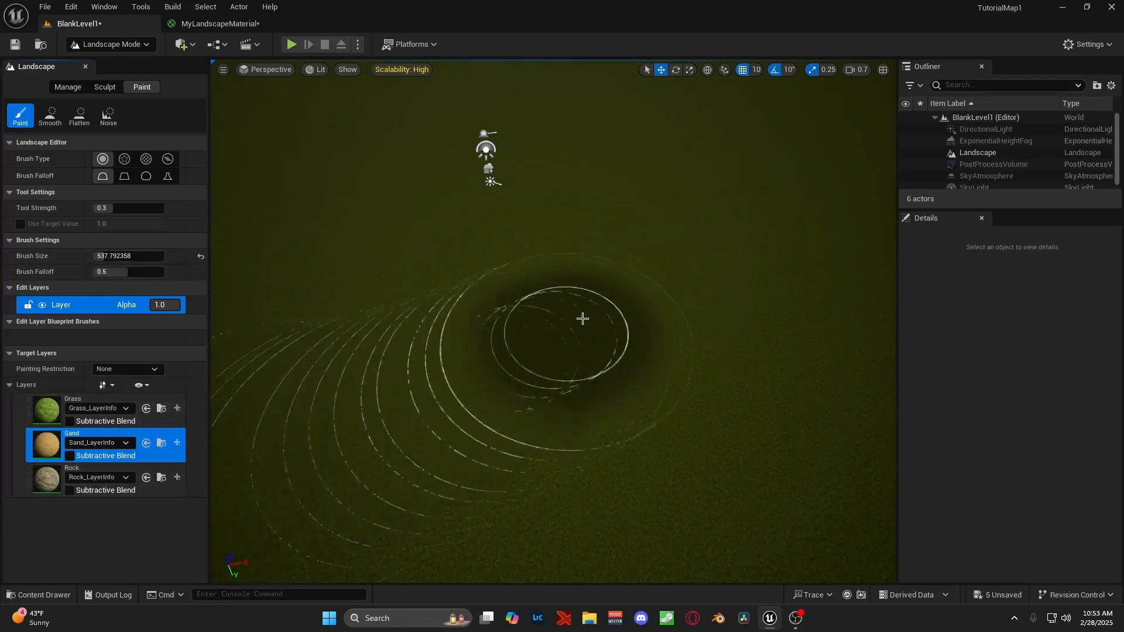
mouse_move(591, 265)
mouse_down()
mouse_move(537, 275)
mouse_move(530, 317)
mouse_move(707, 266)
mouse_move(542, 291)
mouse_move(668, 215)
mouse_move(716, 165)
mouse_move(727, 299)
mouse_move(582, 156)
mouse_move(599, 178)
mouse_move(509, 177)
mouse_move(421, 266)
mouse_move(722, 238)
mouse_move(815, 271)
mouse_move(461, 479)
mouse_move(667, 431)
mouse_move(481, 153)
mouse_move(426, 261)
mouse_move(470, 225)
mouse_up()
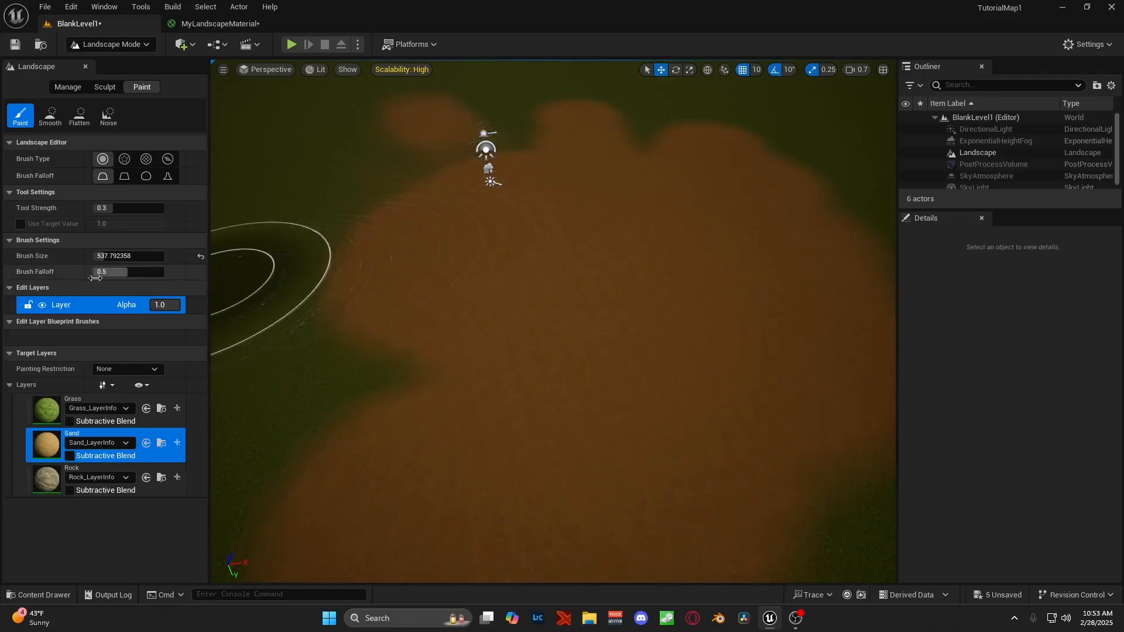
Step: Paint a wide strip of the Rock layer on the grass alongside the edge of the sand area
mouse_move(589, 193)
right_down()
mouse_move(702, 158)
mouse_move(589, 193)
right_up()
key(s)
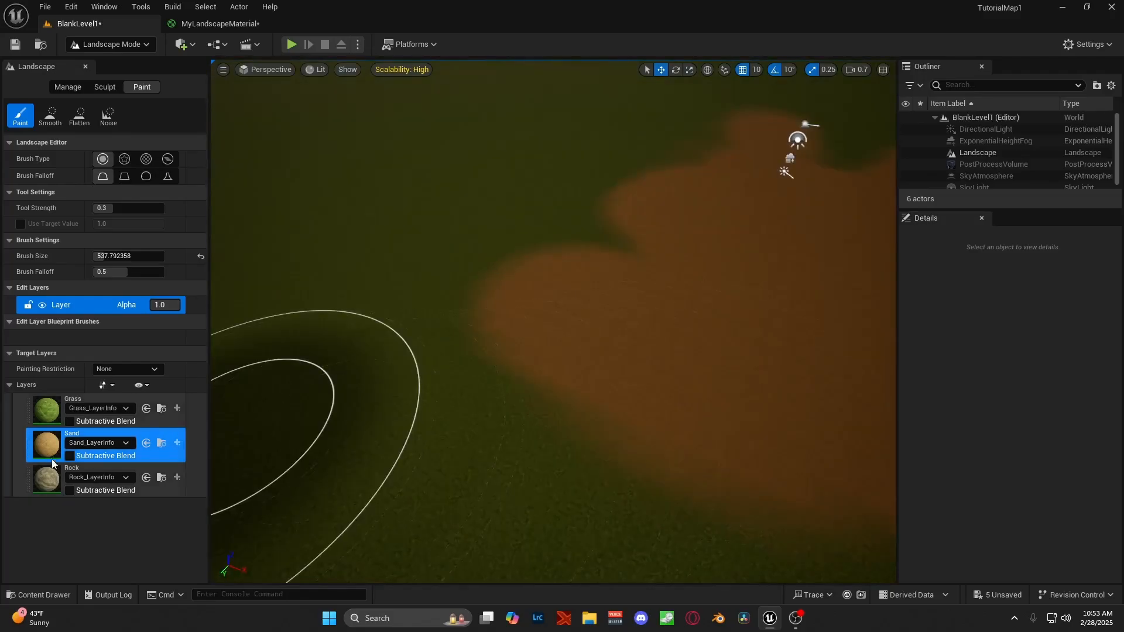
click(76, 486)
mouse_move(594, 196)
mouse_down()
mouse_move(569, 213)
mouse_move(494, 389)
mouse_move(708, 176)
mouse_up()
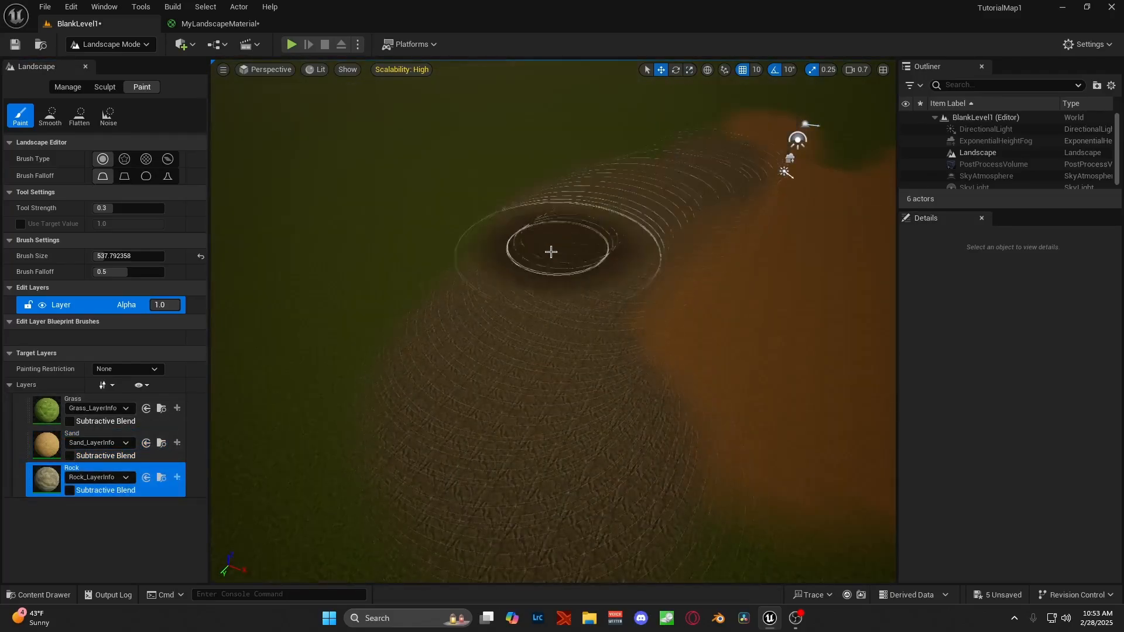
drag(550, 252, 534, 427)
Step: Examine the painted rock texture's tiling and how it blends with the sand and grass at different distances
mouse_move(535, 426)
right_down()
mouse_move(551, 469)
mouse_move(547, 451)
right_up()
key(w)
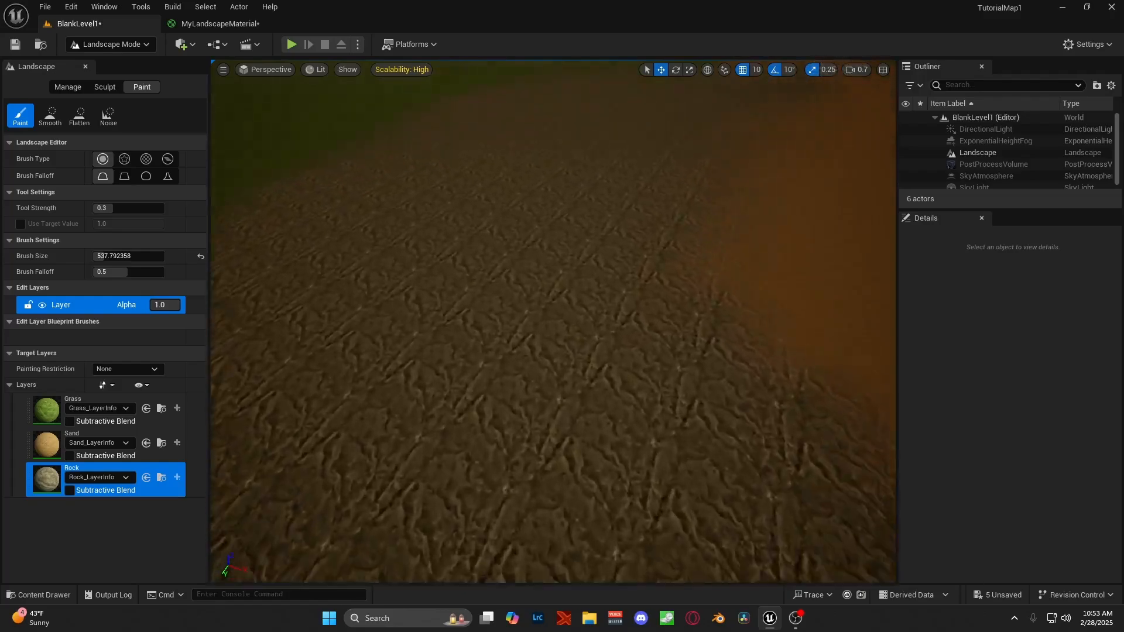
key(w)
mouse_move(544, 298)
right_down()
mouse_move(547, 205)
mouse_move(570, 176)
mouse_move(538, 205)
mouse_move(532, 196)
mouse_move(515, 362)
mouse_move(561, 386)
right_up()
key(w)
key(s)
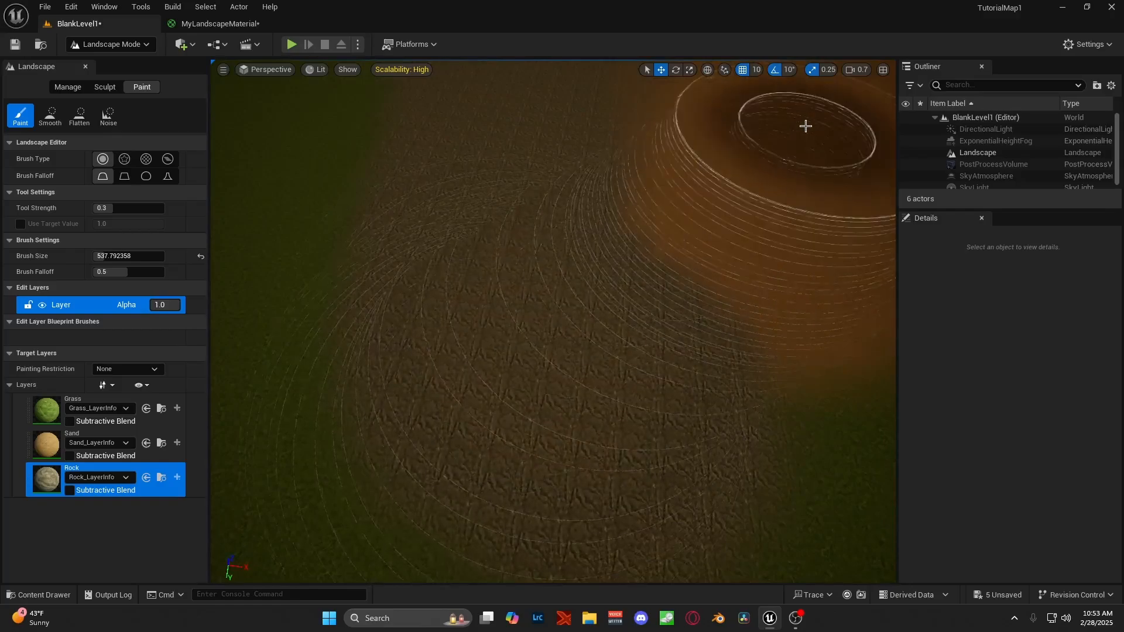
right_drag(765, 185, 776, 155)
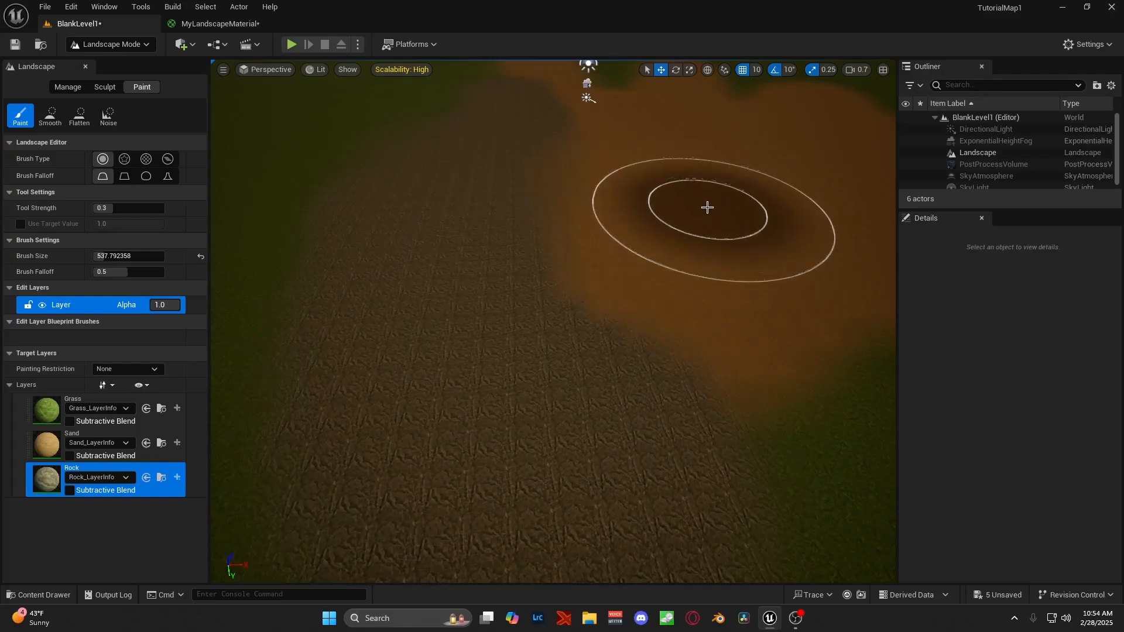
right_drag(716, 223, 684, 261)
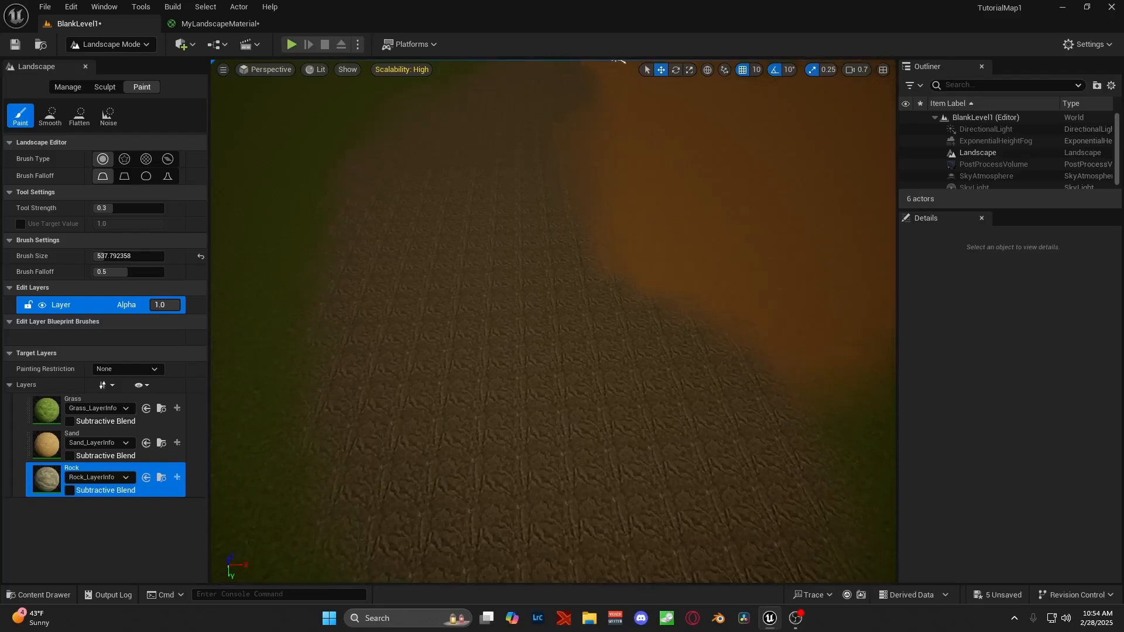
scroll(782, 220, down, 3)
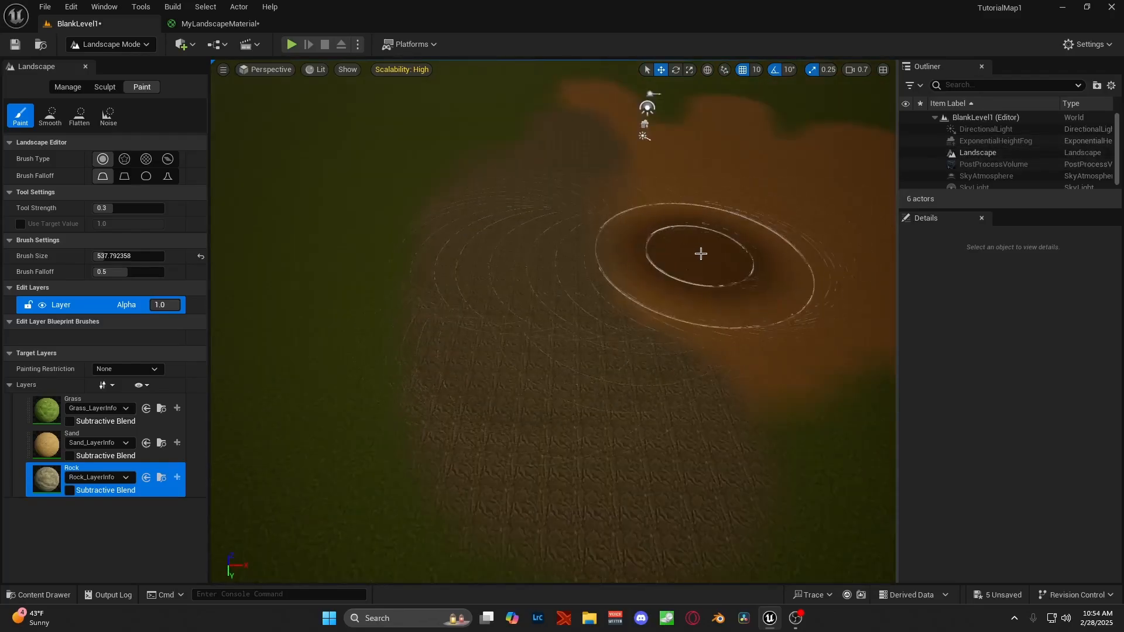
mouse_move(701, 253)
right_down()
mouse_move(730, 275)
mouse_move(714, 281)
mouse_move(714, 304)
mouse_move(717, 257)
mouse_move(761, 252)
mouse_move(711, 253)
right_up()
key(w)
key(s)
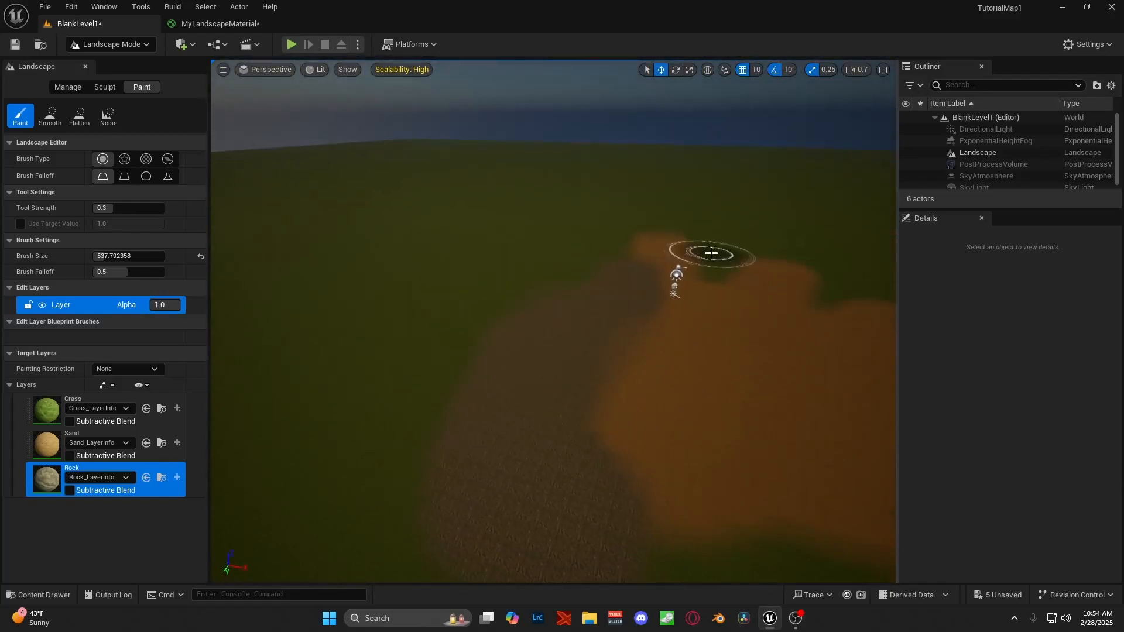
Step: Switch to sculpting and raise a hill on the grass beside the rock strip with brush size 2048 and strength 0.3
click(67, 87)
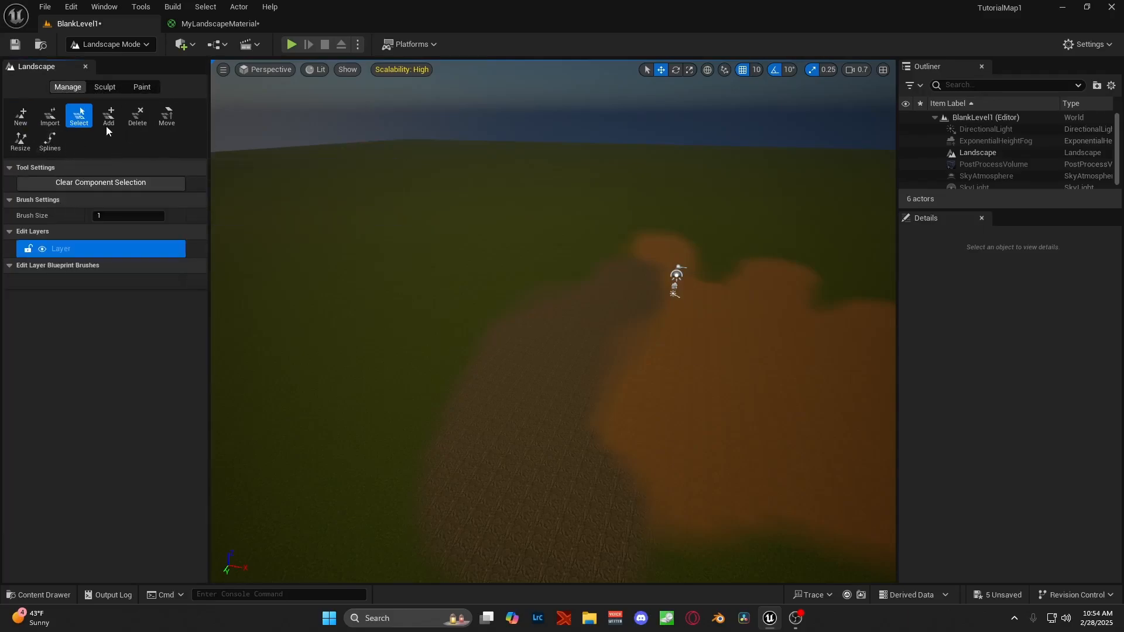
click(107, 91)
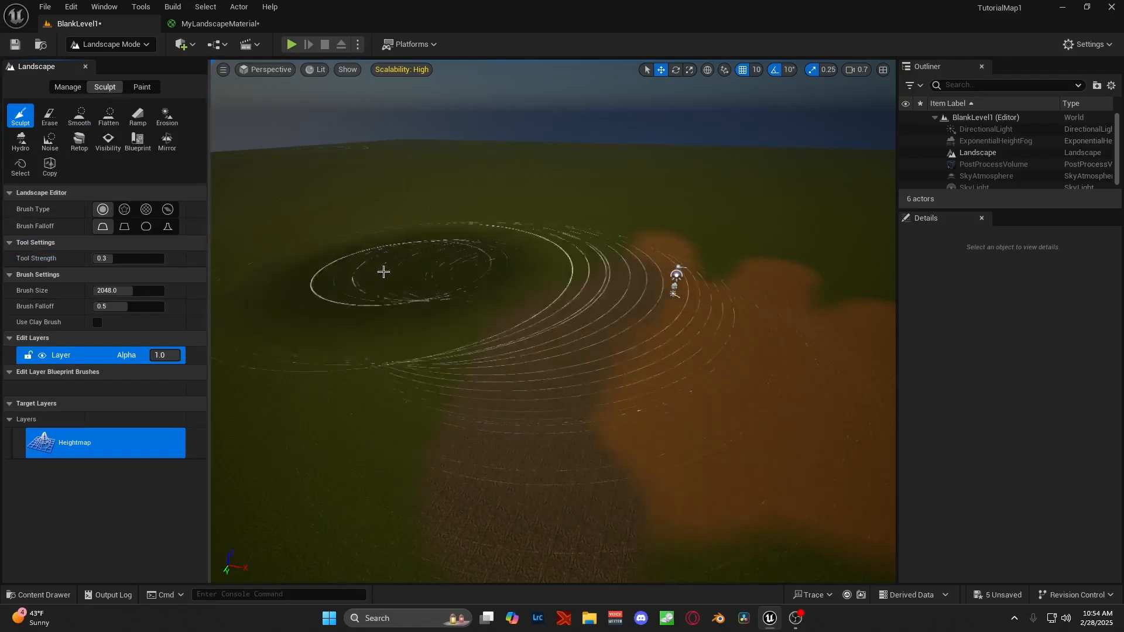
click(124, 227)
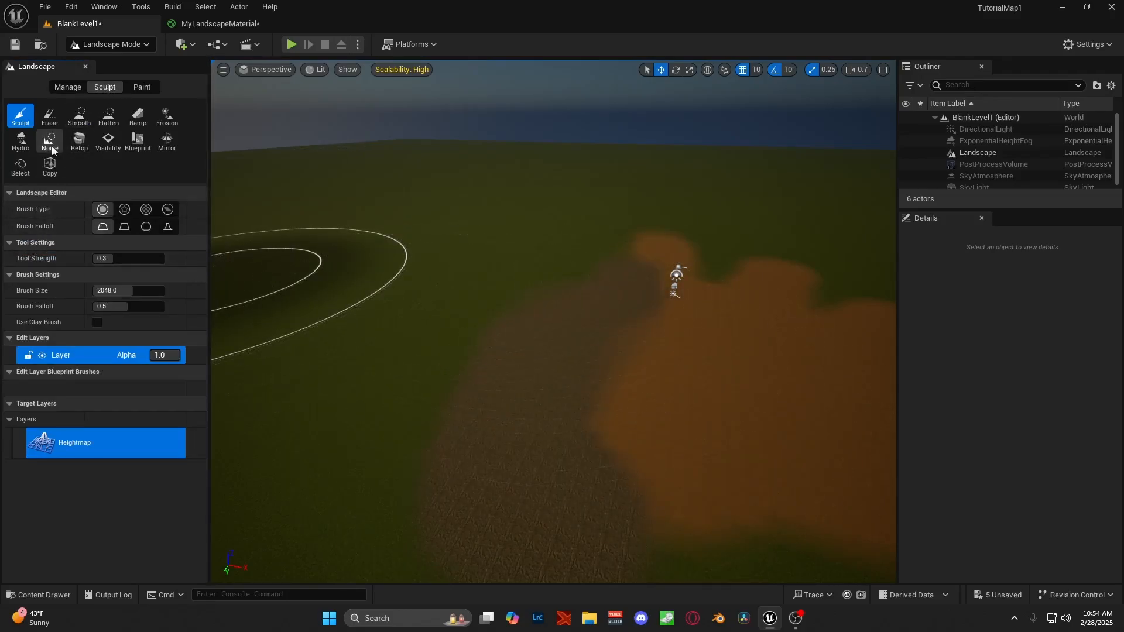
mouse_move(429, 251)
mouse_down()
mouse_move(471, 200)
mouse_move(271, 250)
mouse_move(530, 206)
mouse_up()
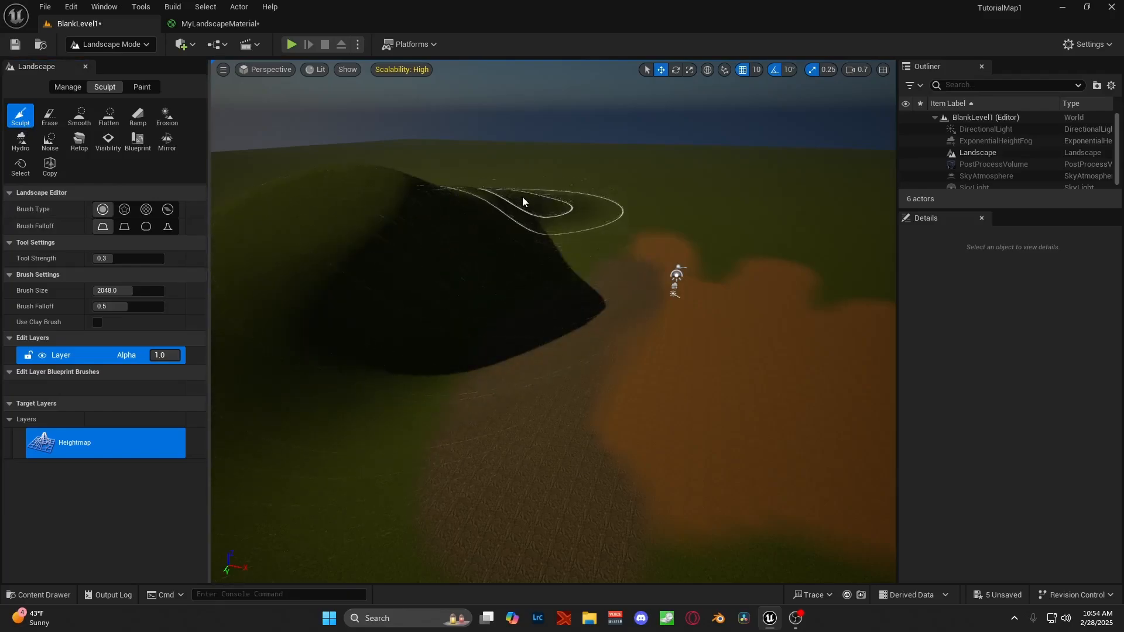
Step: Level part of the sculpted terrain around the painted area using the Flatten tool with brush size 2048
click(108, 115)
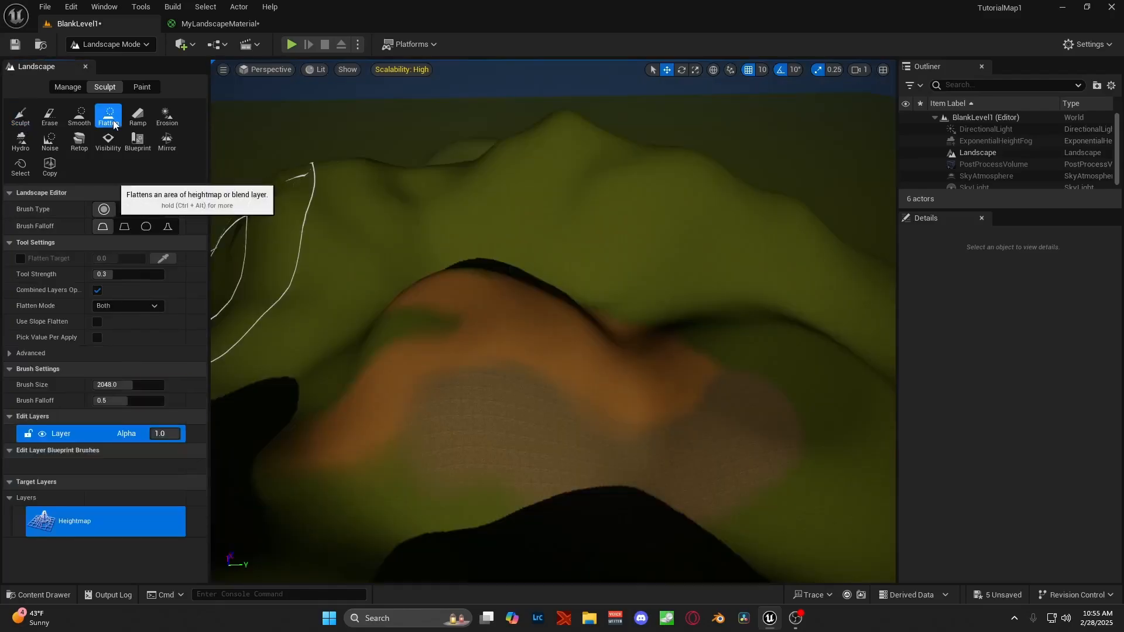
right_drag(530, 313, 550, 319)
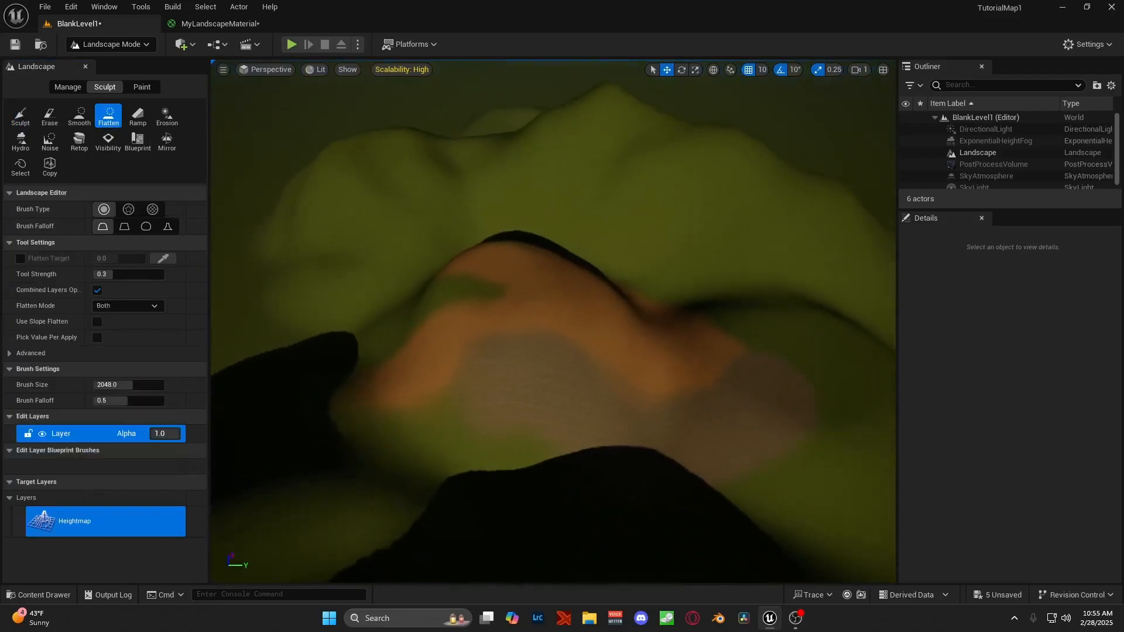
right_drag(686, 313, 726, 299)
mouse_move(695, 346)
mouse_down()
mouse_move(498, 324)
mouse_move(469, 296)
mouse_move(410, 300)
mouse_move(382, 343)
mouse_move(533, 361)
mouse_move(574, 309)
mouse_move(501, 293)
mouse_move(406, 293)
mouse_move(355, 339)
mouse_move(384, 311)
mouse_move(474, 271)
mouse_move(601, 291)
mouse_move(644, 328)
mouse_move(577, 339)
mouse_up()
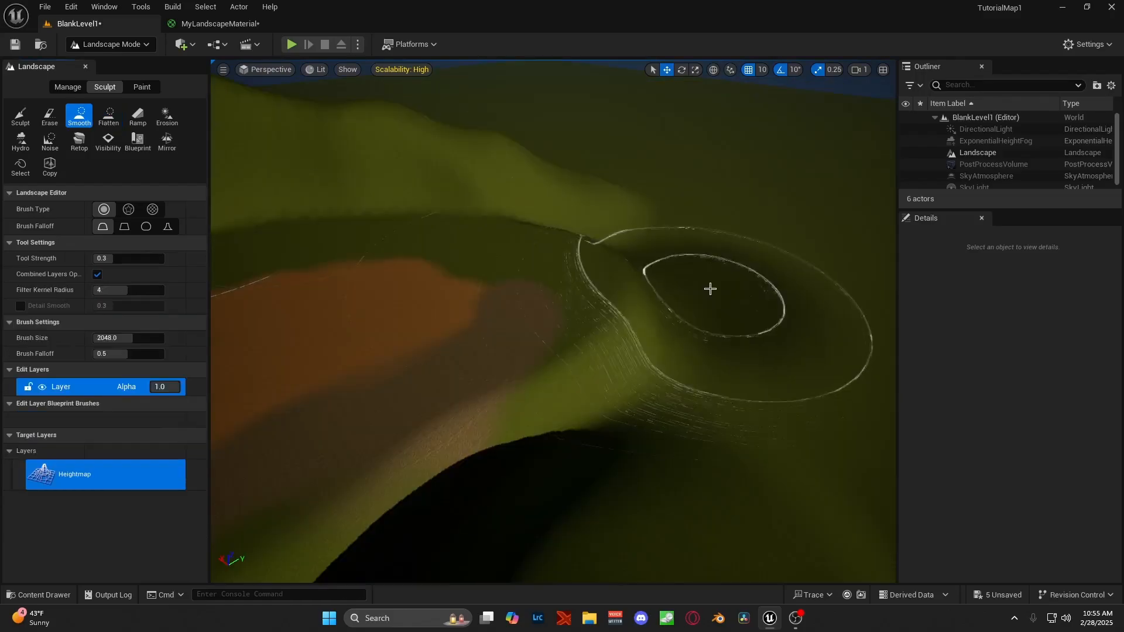
Step: Smooth the sculpted slopes around the painted area using the Smooth tool with brush size 2048 and strength 0.3
mouse_move(631, 291)
mouse_down()
mouse_move(567, 241)
mouse_move(564, 326)
mouse_move(589, 301)
mouse_move(509, 241)
mouse_move(484, 244)
mouse_move(629, 248)
mouse_move(698, 292)
mouse_move(677, 403)
mouse_move(683, 472)
mouse_move(86, 247)
mouse_up()
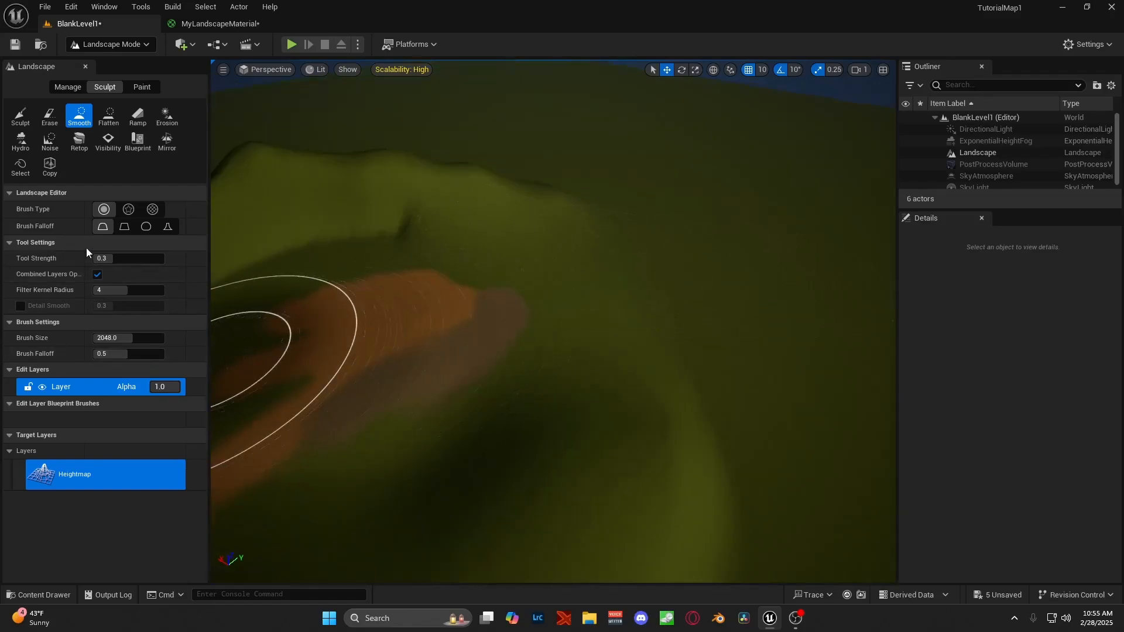
click(70, 88)
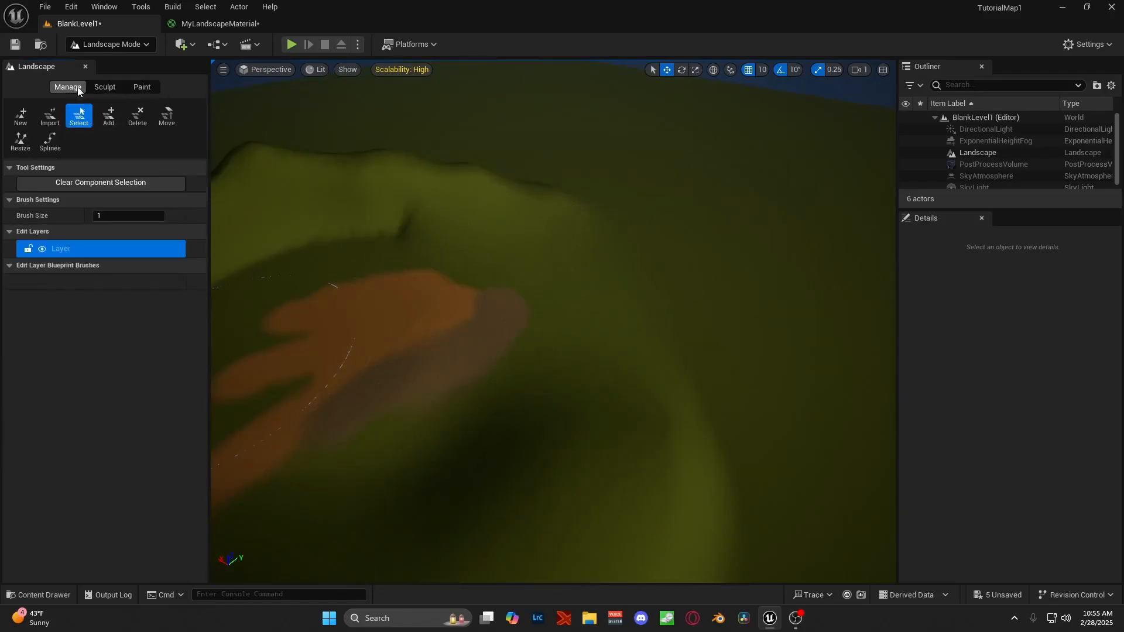
Step: Paint the Sand layer broadly over the flat terrain surrounding the grassy hills with a brush size of about 6128
click(142, 87)
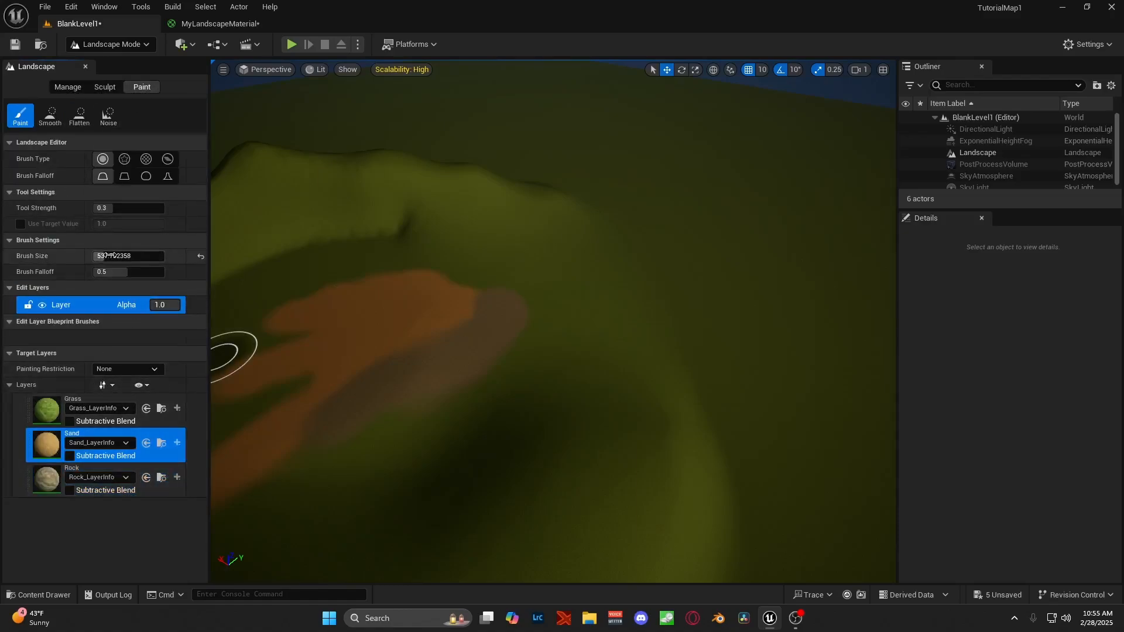
drag(114, 256, 143, 256)
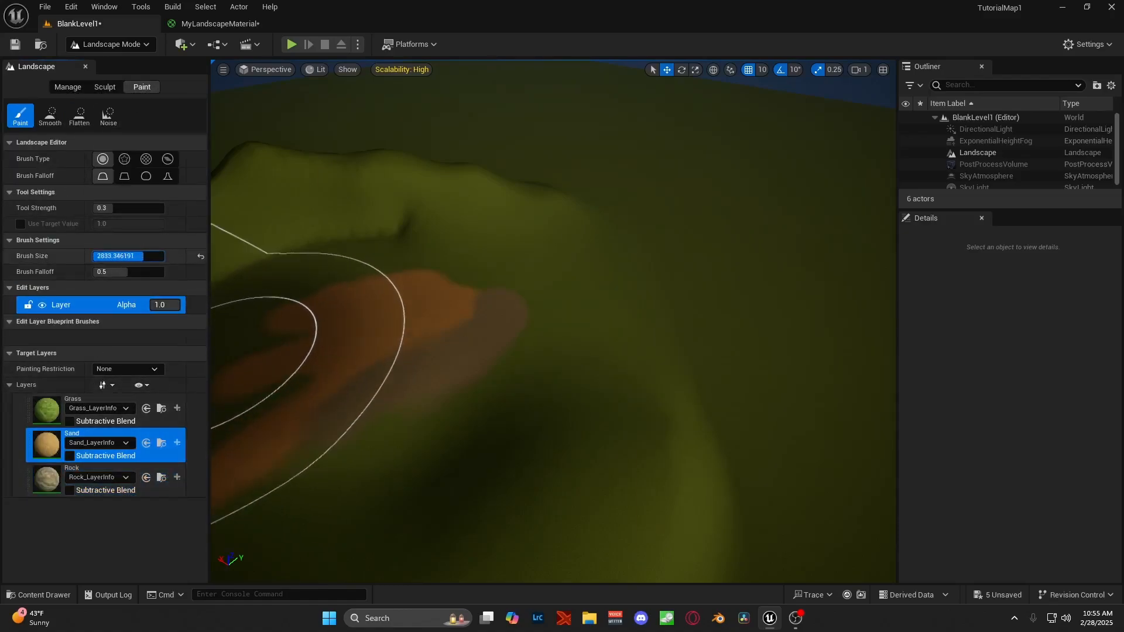
right_drag(624, 190, 683, 193)
key(s)
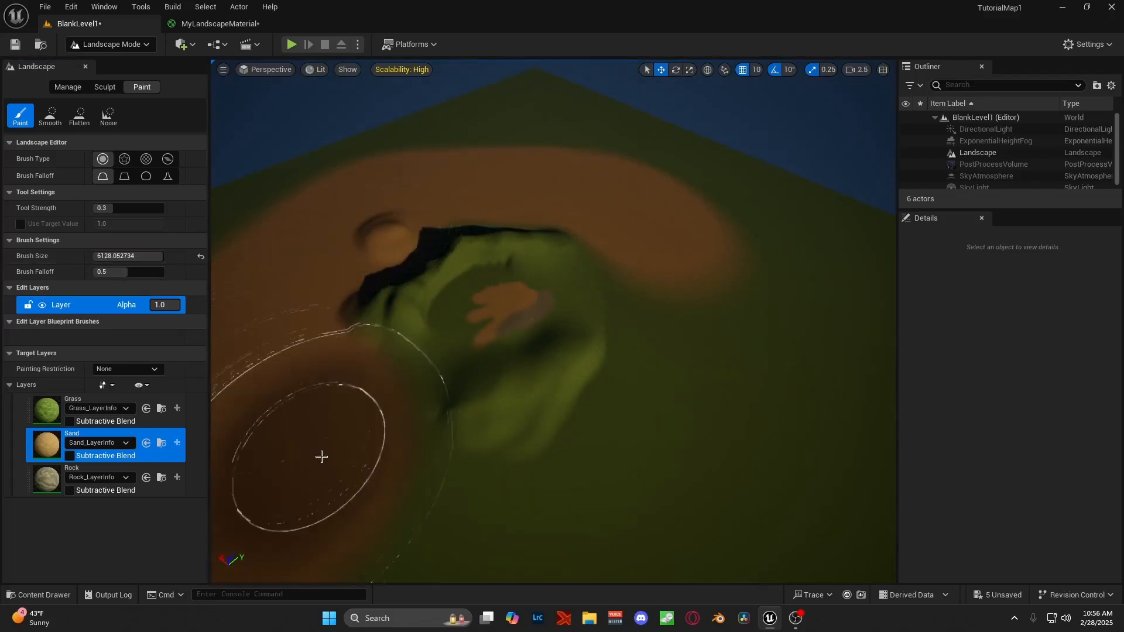
right_drag(321, 457, 252, 427)
mouse_move(633, 327)
right_down()
mouse_move(726, 304)
mouse_move(633, 327)
right_up()
key(s)
right_drag(718, 315, 820, 345)
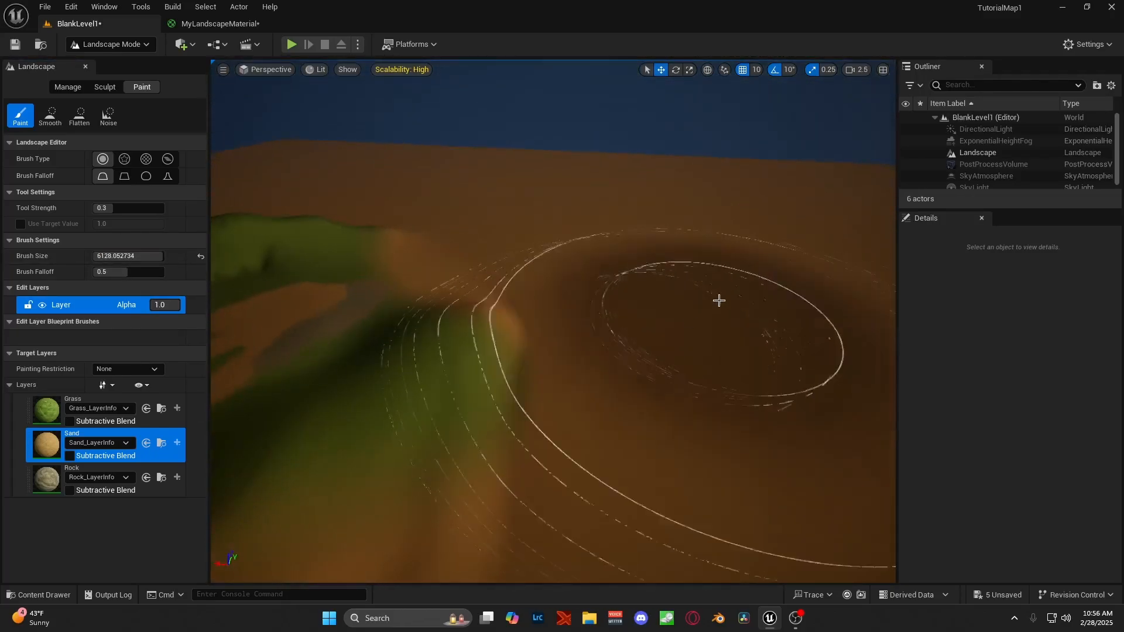
mouse_move(550, 246)
right_down()
mouse_move(585, 217)
mouse_move(550, 257)
mouse_move(498, 287)
right_up()
key(w)
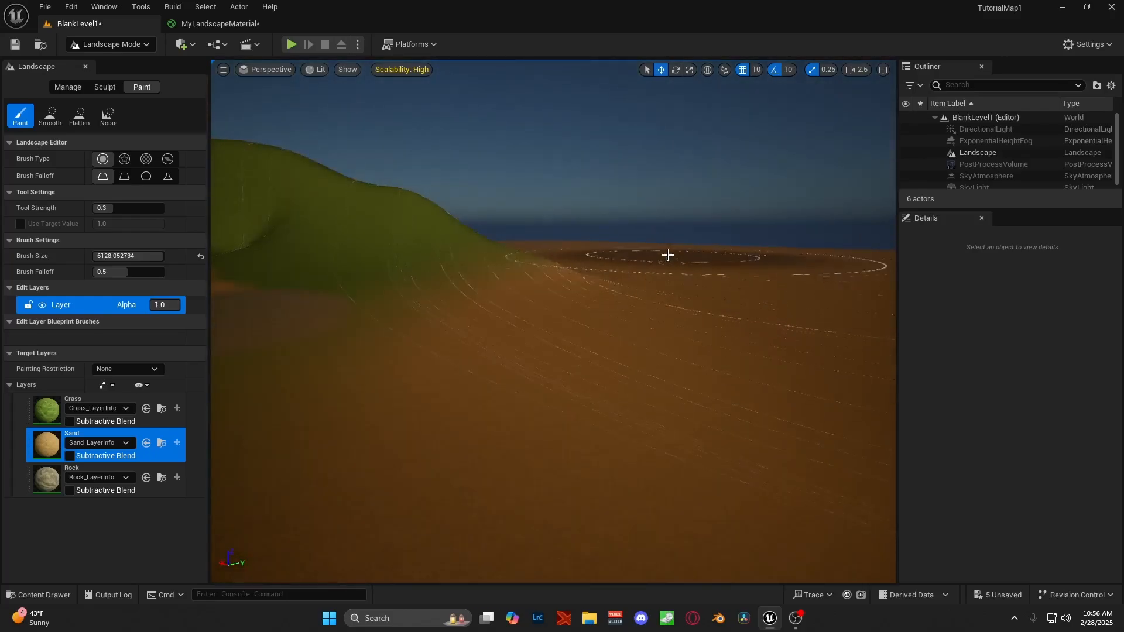
mouse_move(667, 256)
right_down()
mouse_move(807, 240)
mouse_move(690, 234)
mouse_move(684, 304)
mouse_move(667, 340)
right_up()
key(e)
Step: Switch to Selection mode and lower the water plane to a Z location of 110
click(127, 45)
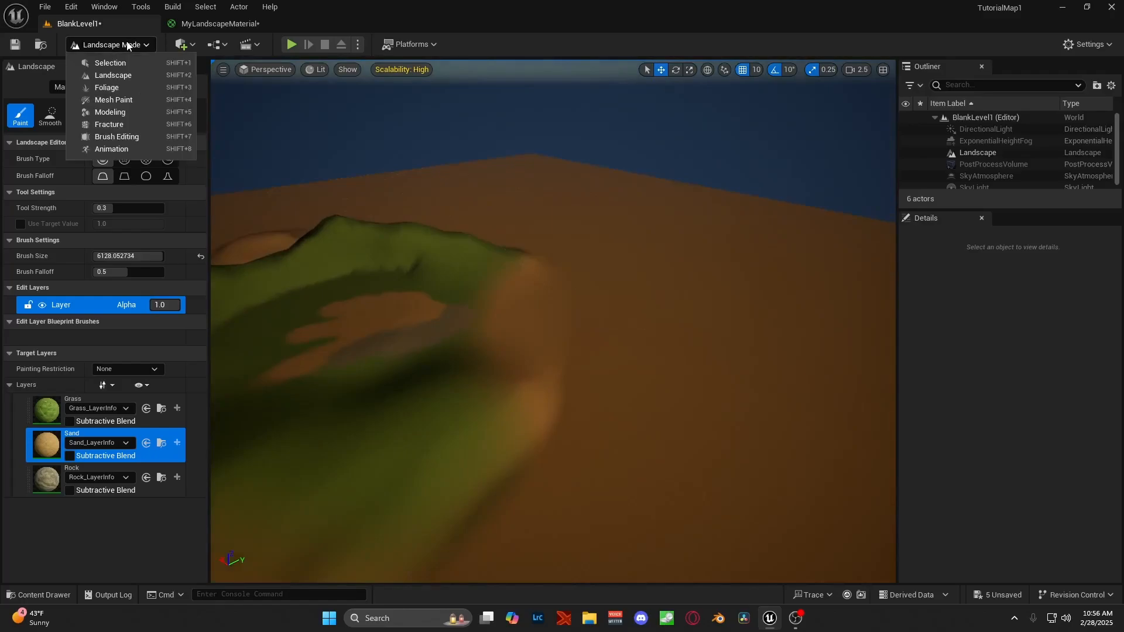
click(245, 134)
click(117, 44)
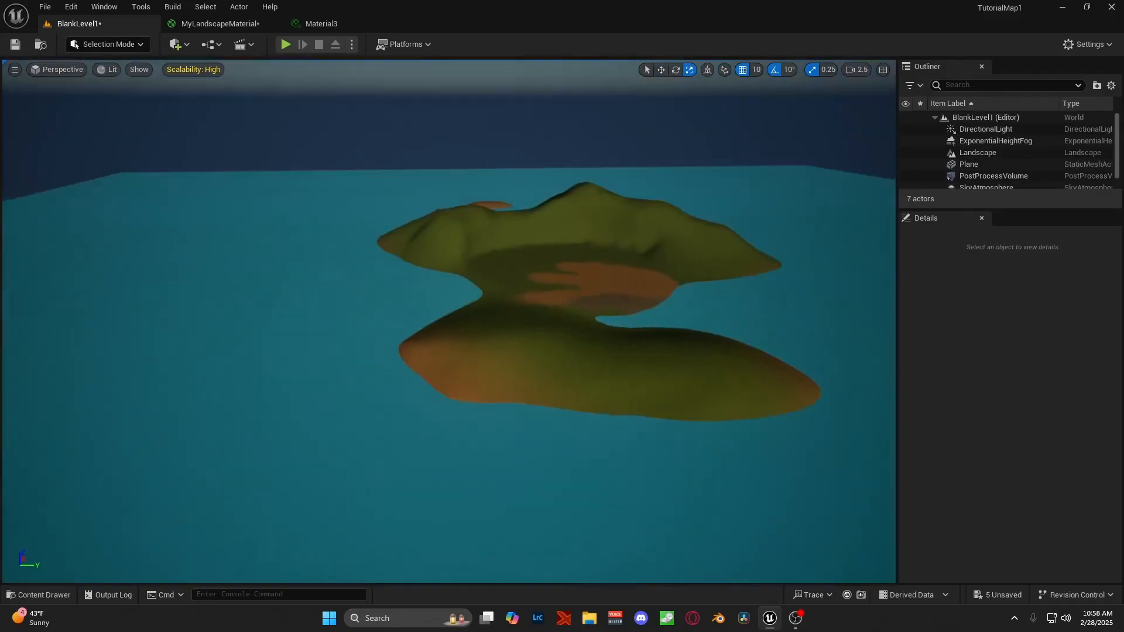
right_drag(445, 316, 515, 319)
right_drag(627, 292, 562, 240)
key(w)
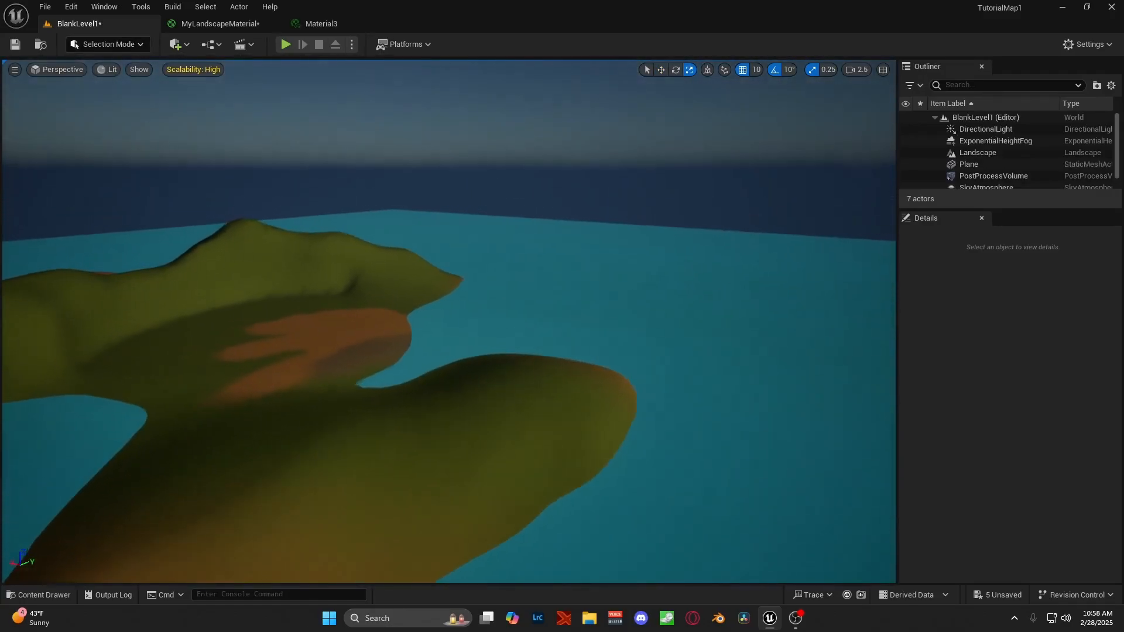
click(627, 293)
drag(364, 303, 360, 333)
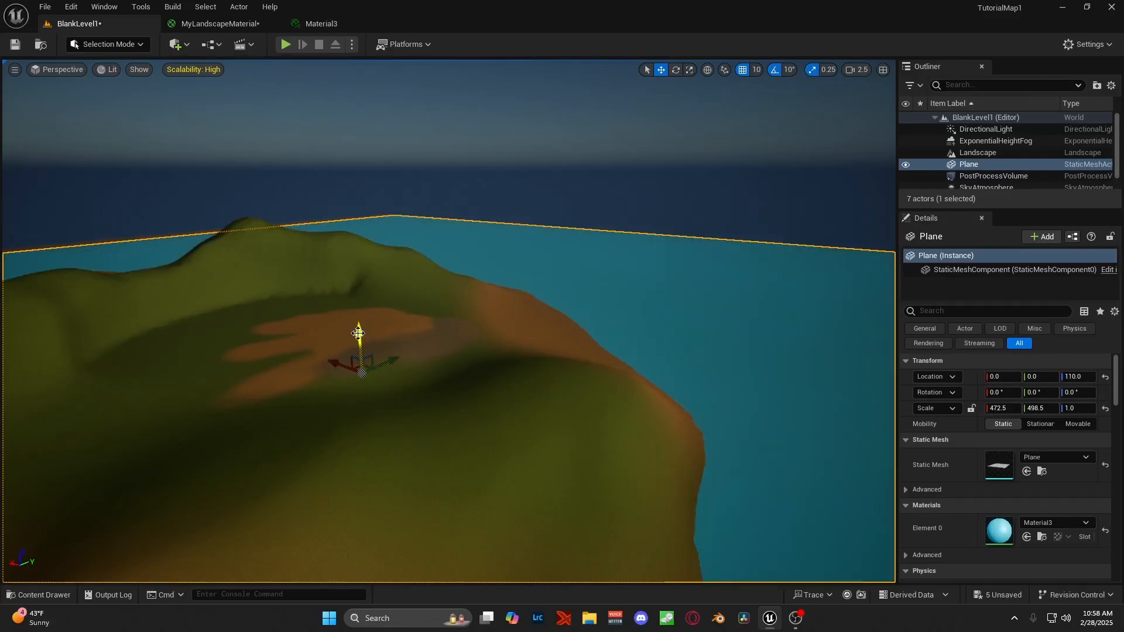
click(563, 195)
Step: Paint the Grass layer over the sand and rock patches in the island's interior with a brush size of about 6128
right_drag(563, 195, 562, 245)
key(s)
key(w)
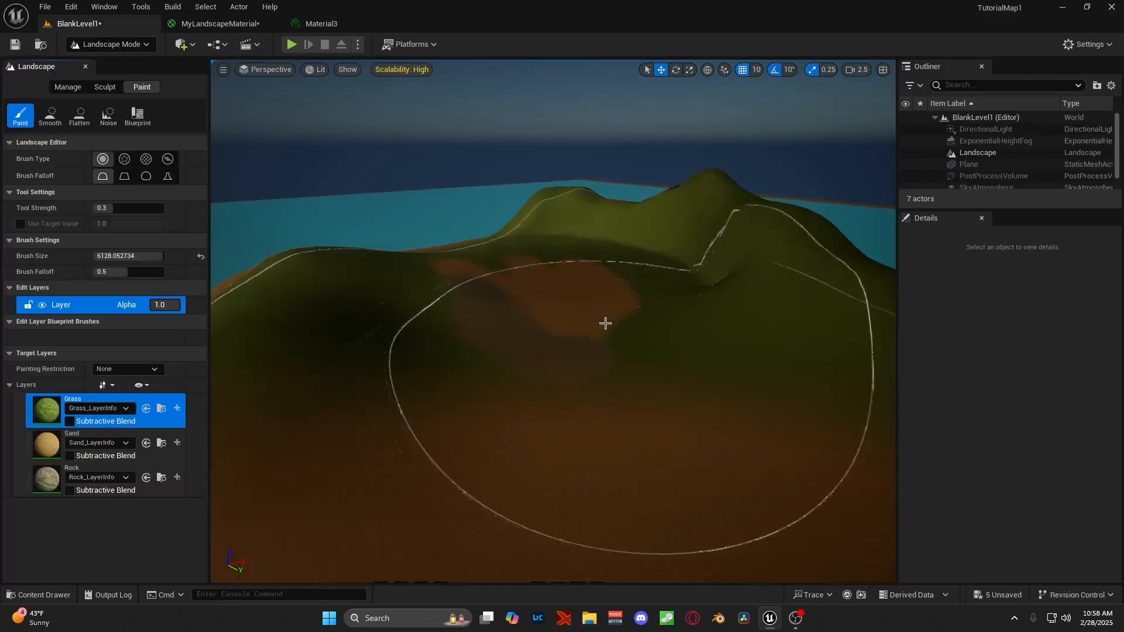
drag(604, 322, 522, 279)
Step: Paint a beach of the Sand layer along the island's shoreline with a brush size of about 272
right_drag(542, 270, 542, 164)
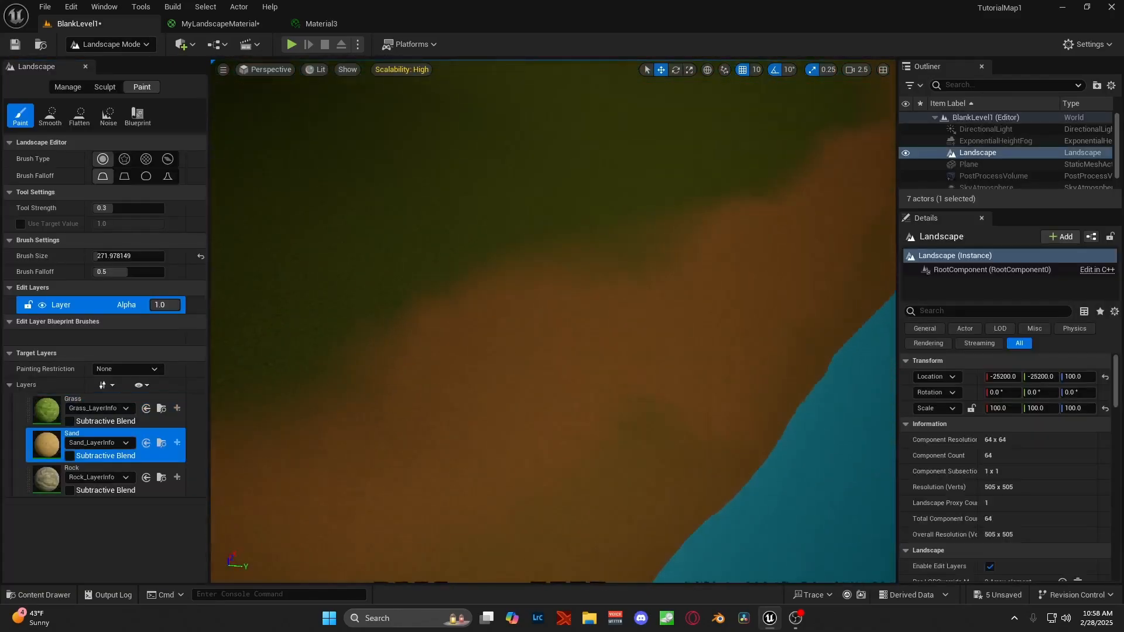
mouse_move(745, 279)
right_down()
mouse_move(819, 278)
mouse_move(766, 293)
mouse_move(745, 279)
right_up()
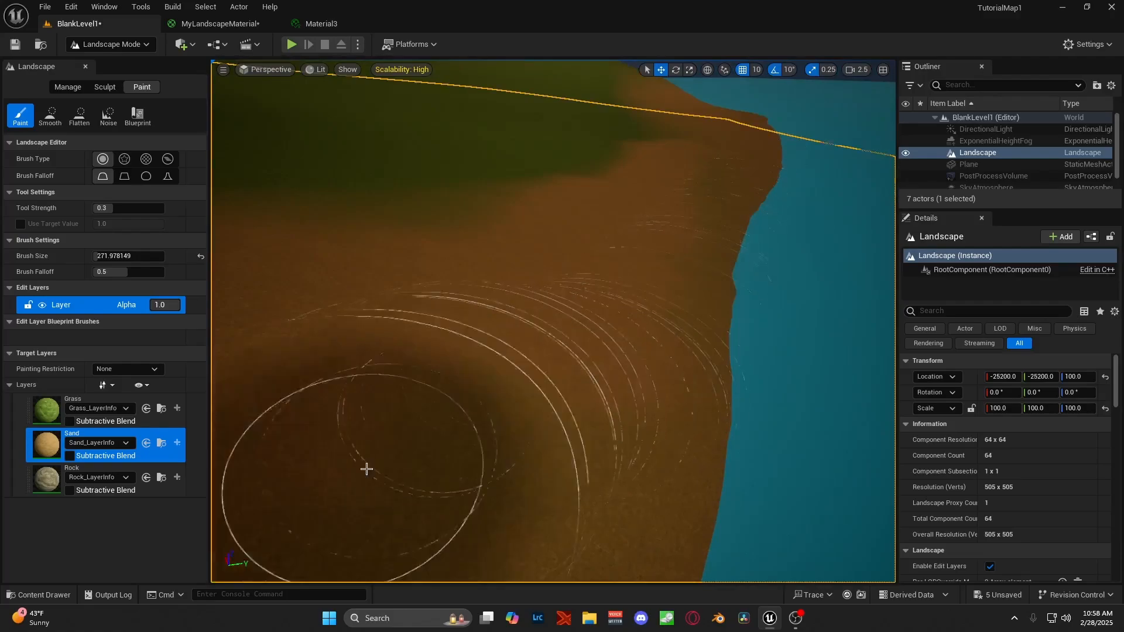
mouse_move(759, 184)
right_down()
mouse_move(702, 184)
mouse_move(725, 164)
right_up()
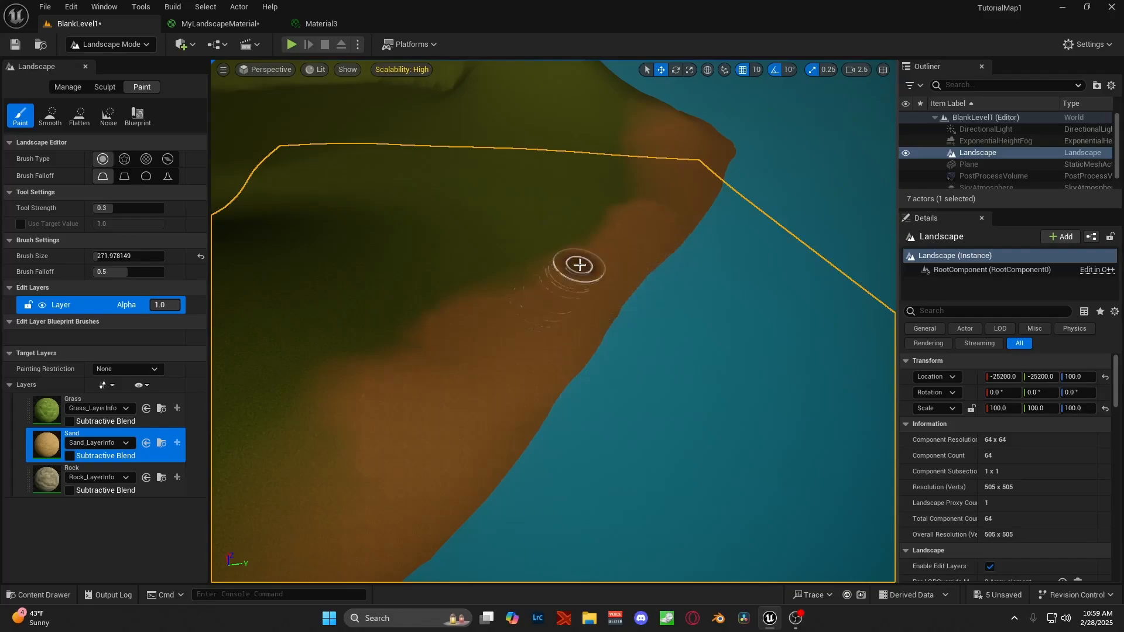
Step: Paint the Rock layer across the steep inner face of the hills with a brush size of about 272 and strength 0.3
right_drag(516, 320, 517, 248)
right_click(48, 486)
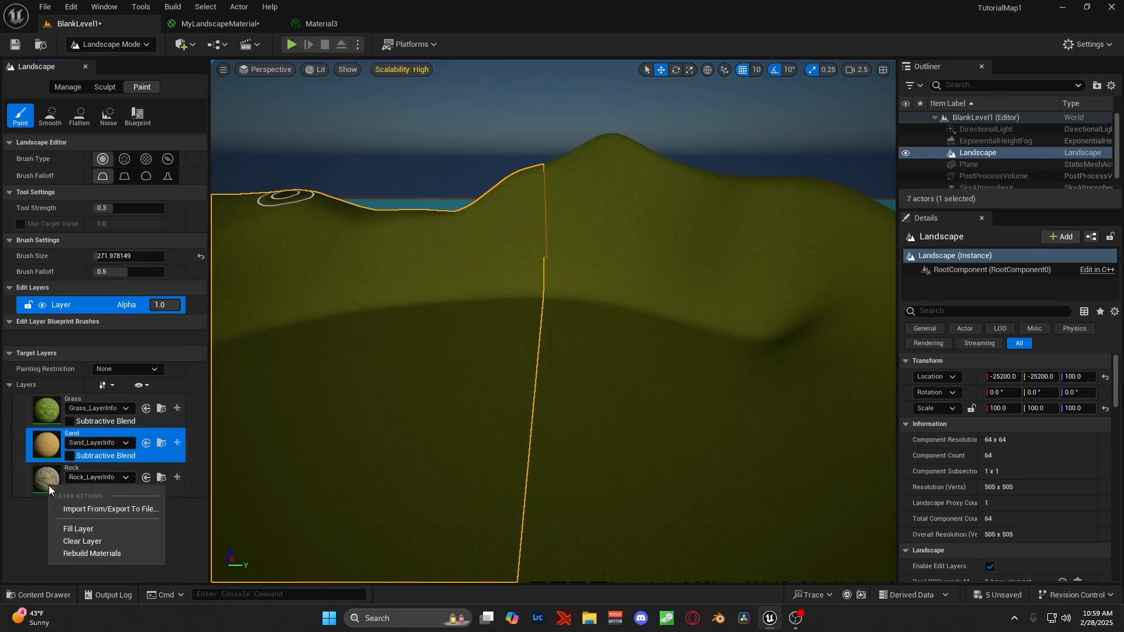
click(48, 482)
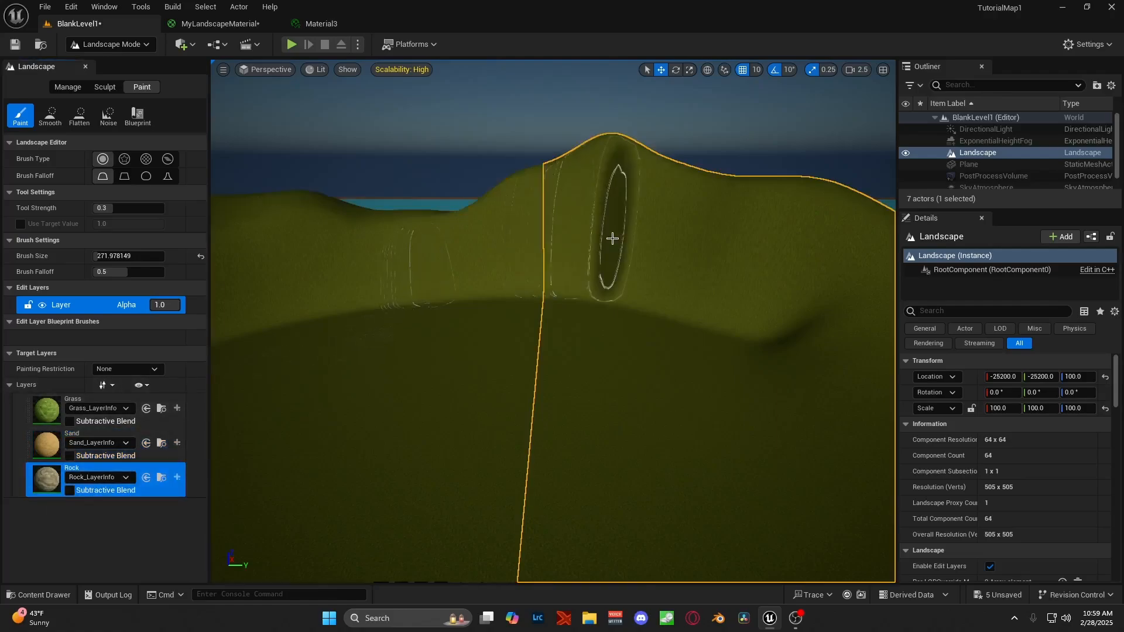
mouse_move(618, 231)
mouse_down()
mouse_move(582, 221)
mouse_move(237, 262)
mouse_up()
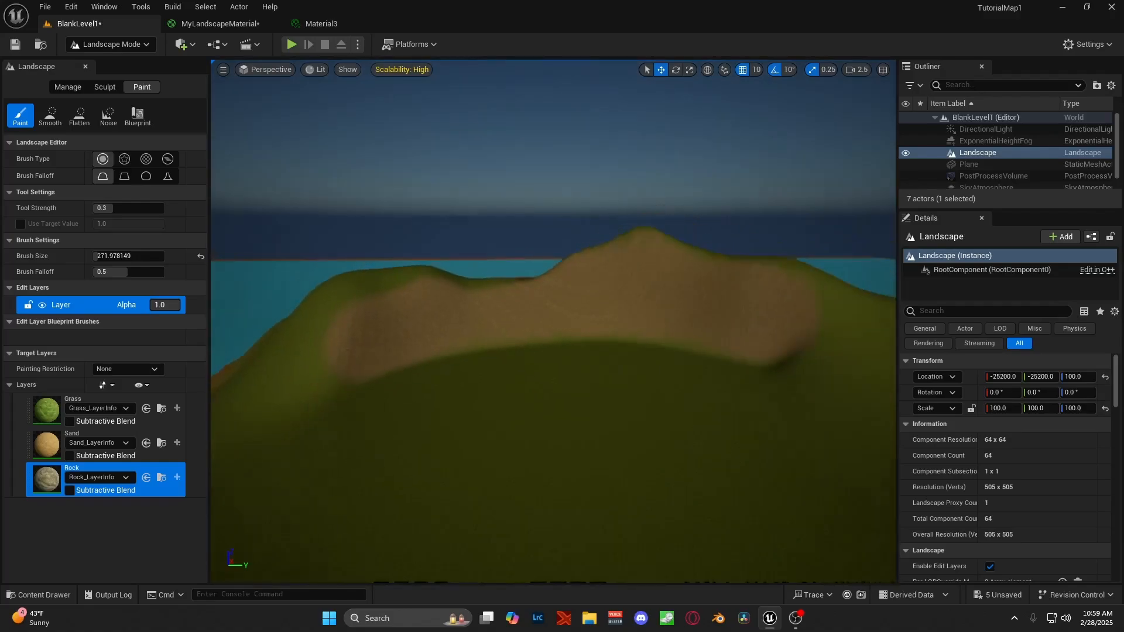
mouse_move(552, 320)
right_down()
mouse_move(574, 313)
mouse_move(553, 327)
mouse_move(553, 245)
mouse_move(537, 189)
mouse_move(538, 287)
mouse_move(585, 275)
mouse_move(585, 298)
right_up()
key(w)
key(s)
key(s)
key(w)
mouse_move(701, 355)
right_down()
mouse_move(700, 398)
mouse_move(632, 274)
mouse_move(632, 234)
right_up()
key(w)
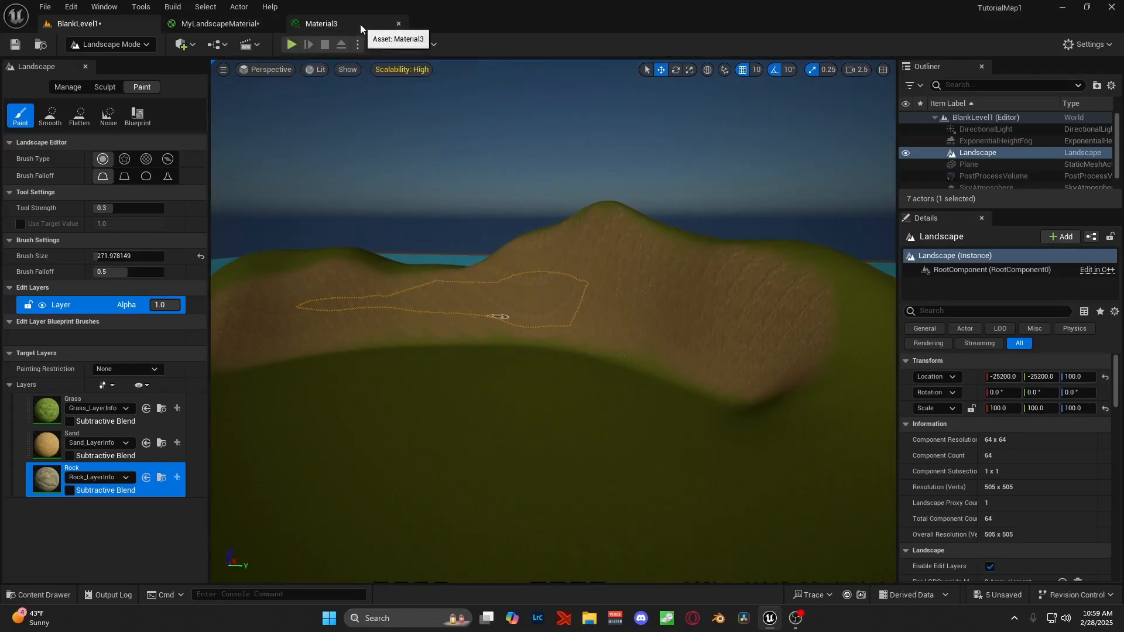
Step: Close the Material3 editor and check the Rock layer's TexCoord tiling in MyLandscapeMaterial
click(399, 24)
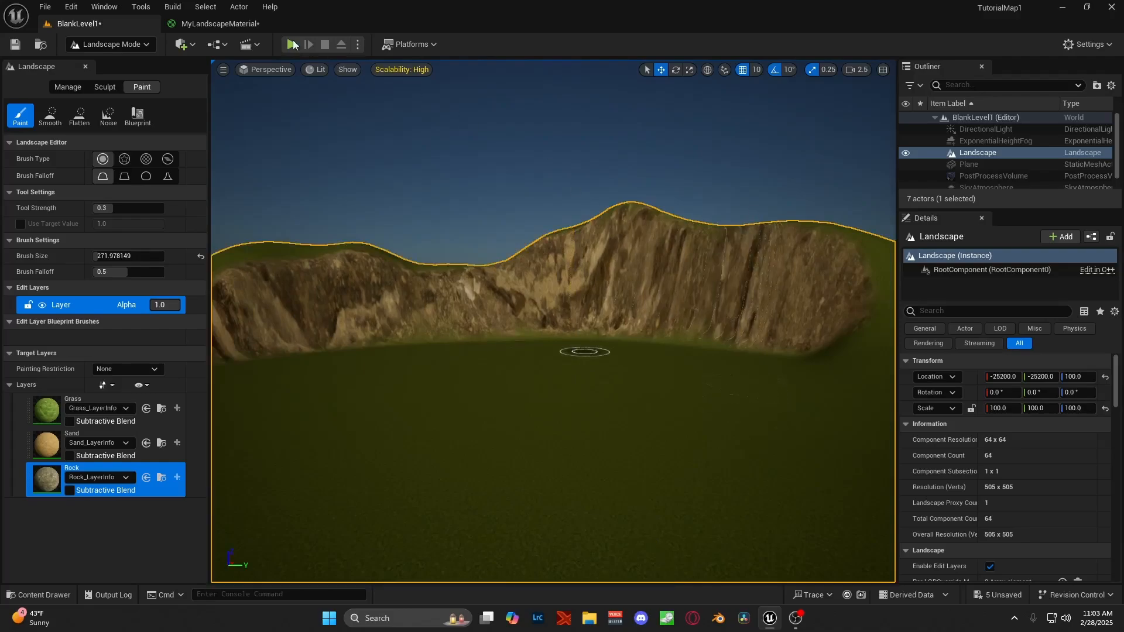
click(220, 24)
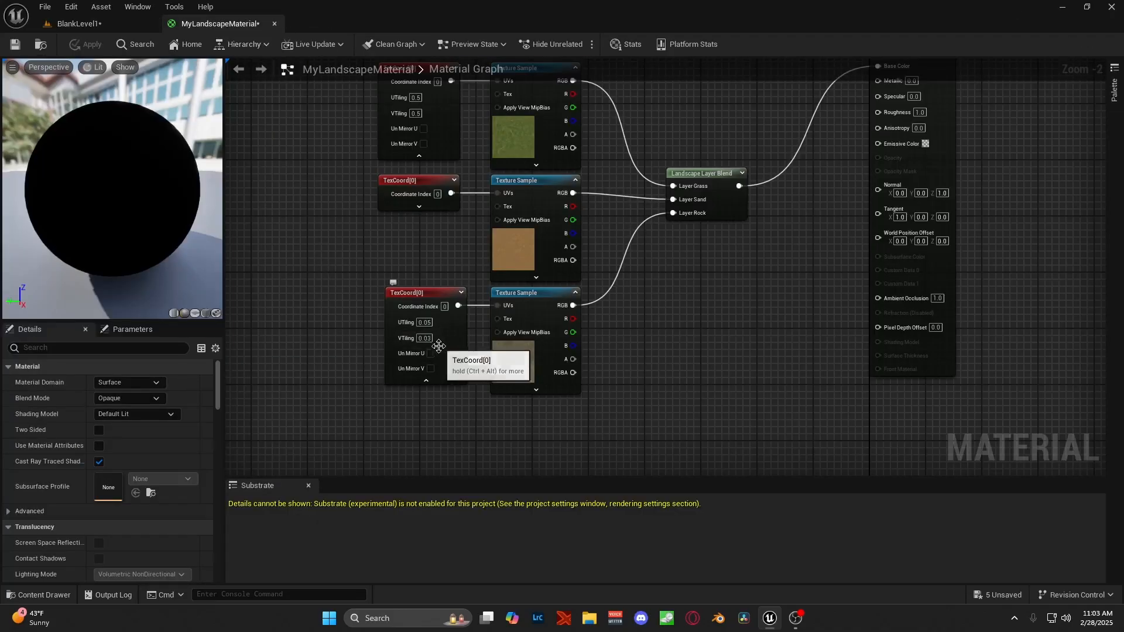
click(79, 26)
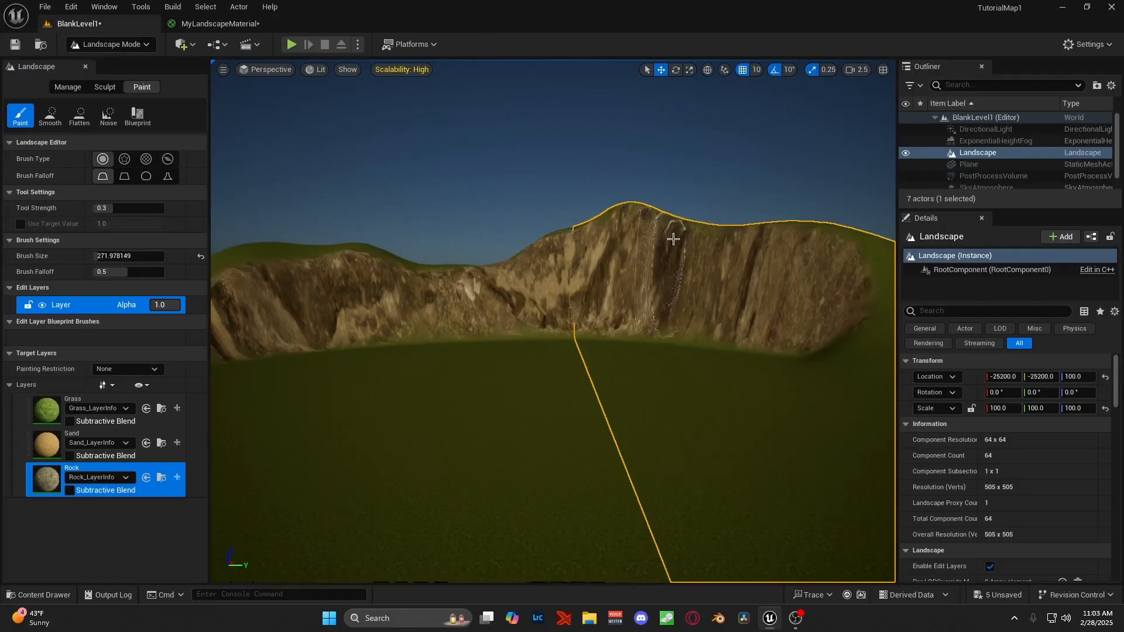
Step: Examine the rock cliff's tiling up close and from afar, and review the three layers' nodes in the MyLandscapeMaterial graph
right_drag(712, 161, 663, 195)
key(w)
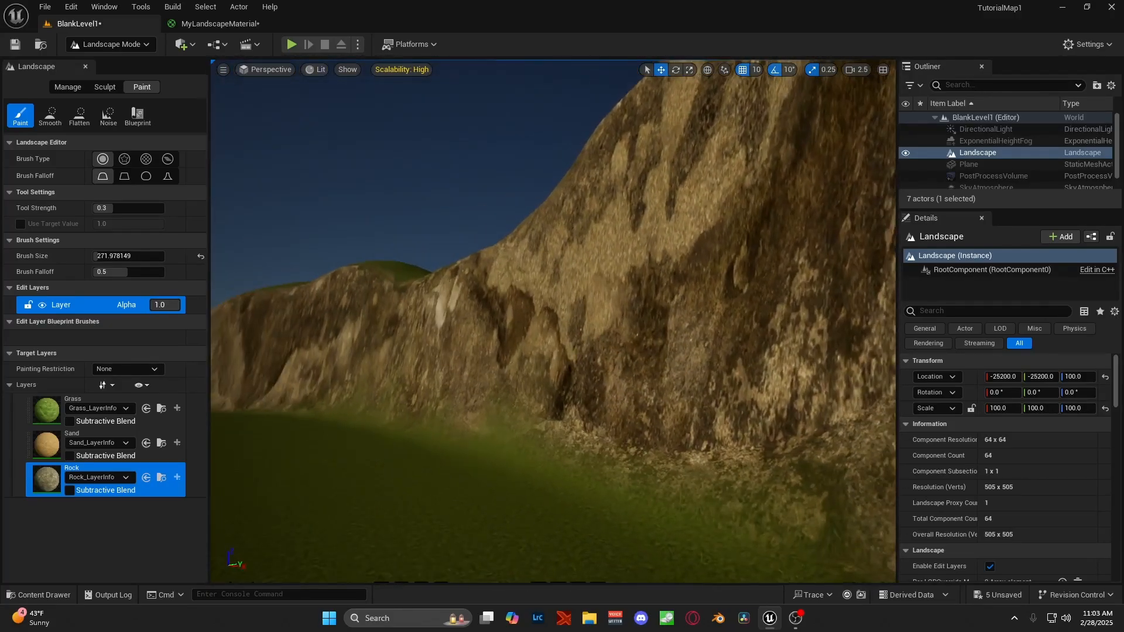
mouse_move(564, 258)
right_down()
mouse_move(515, 258)
mouse_move(513, 268)
mouse_move(597, 269)
mouse_move(667, 245)
mouse_move(831, 258)
mouse_move(749, 261)
mouse_move(743, 247)
mouse_move(723, 246)
mouse_move(726, 254)
mouse_move(702, 240)
right_up()
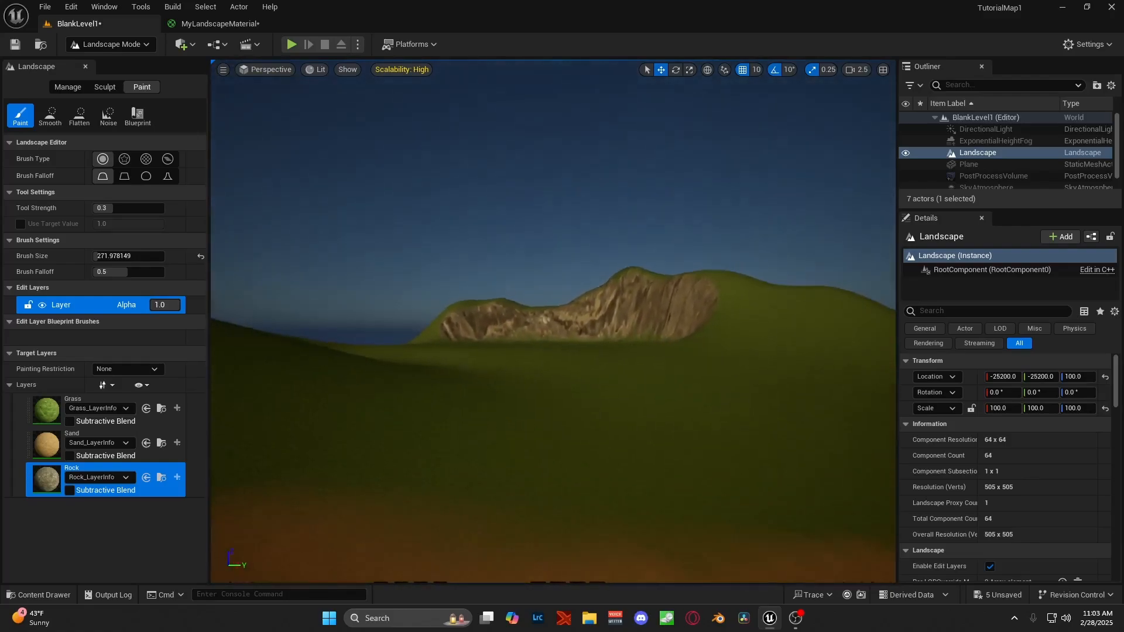
right_drag(636, 291, 646, 287)
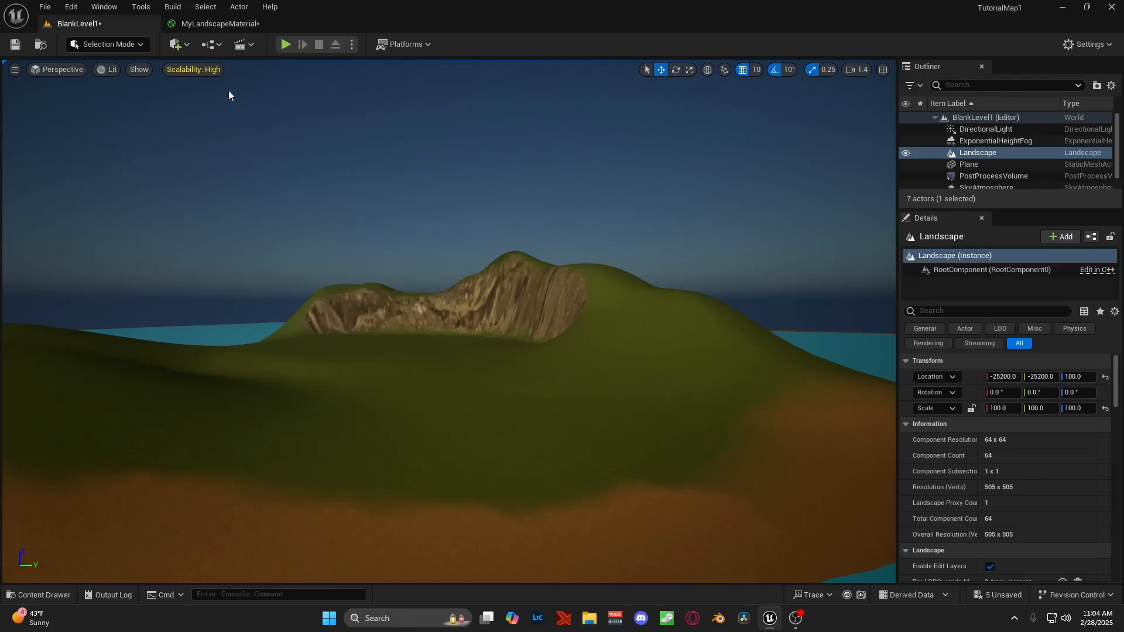
click(217, 24)
right_drag(725, 283, 660, 348)
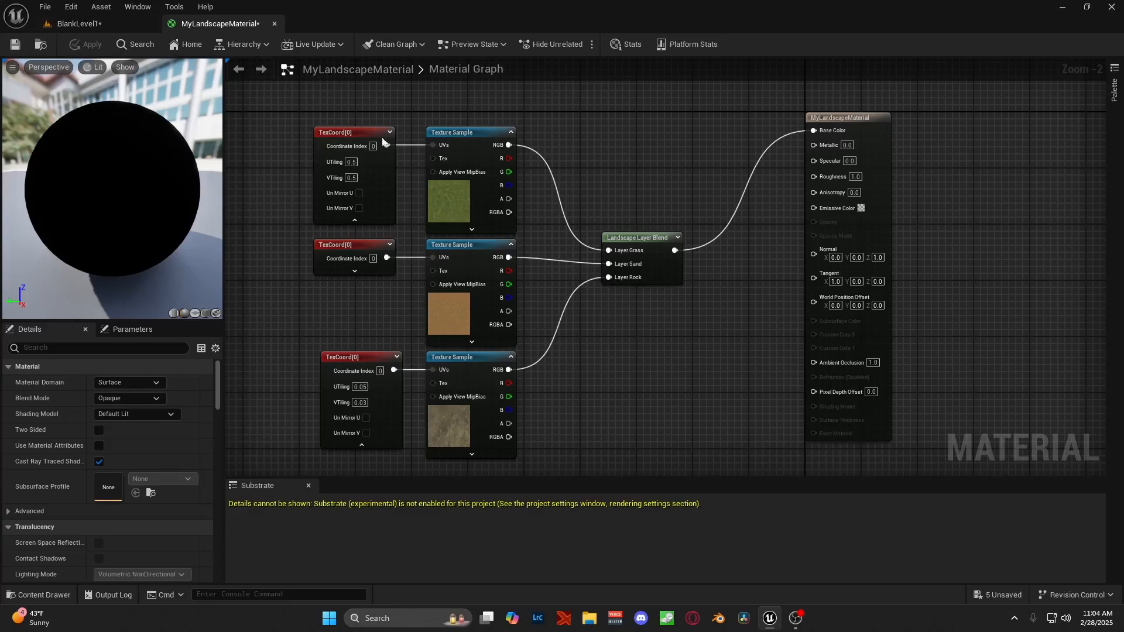
click(103, 26)
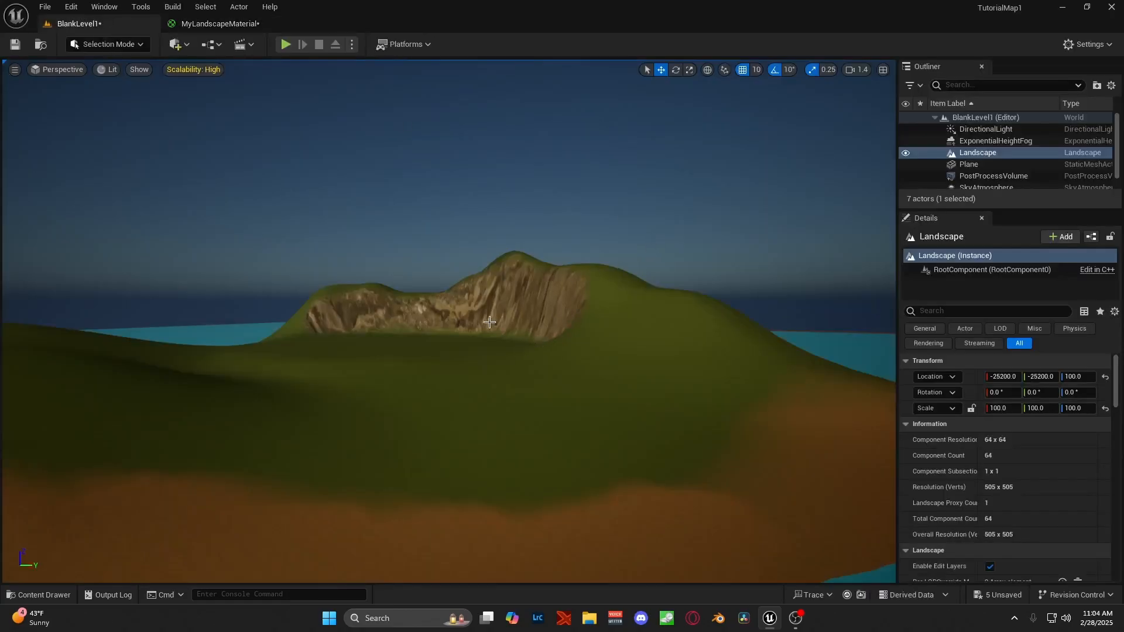
Step: Examine the finished island's grass, sand and rock layers and its shoreline from several viewpoints
right_drag(477, 344, 316, 351)
scroll(477, 344, up, 1)
key(s)
scroll(477, 344, down, 1)
key(w)
key(d)
key(s)
right_drag(466, 268, 538, 281)
key(d)
key(w)
mouse_move(454, 292)
right_down()
mouse_move(454, 272)
mouse_move(455, 292)
right_up()
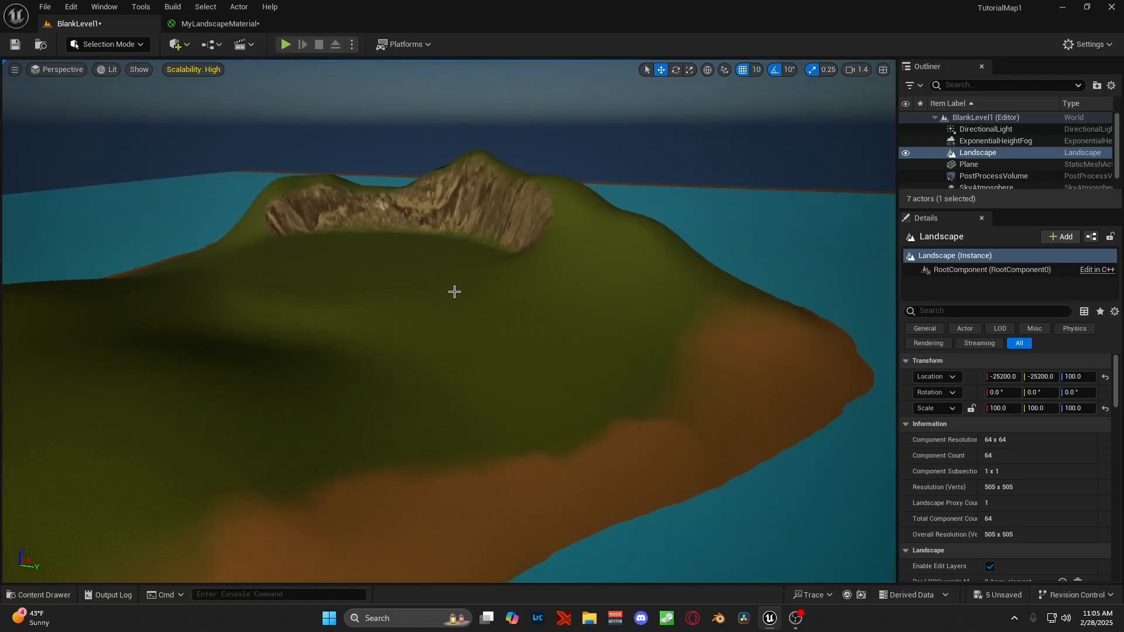
mouse_move(588, 338)
right_down()
mouse_move(500, 322)
mouse_move(453, 340)
mouse_move(333, 301)
mouse_move(593, 352)
right_up()
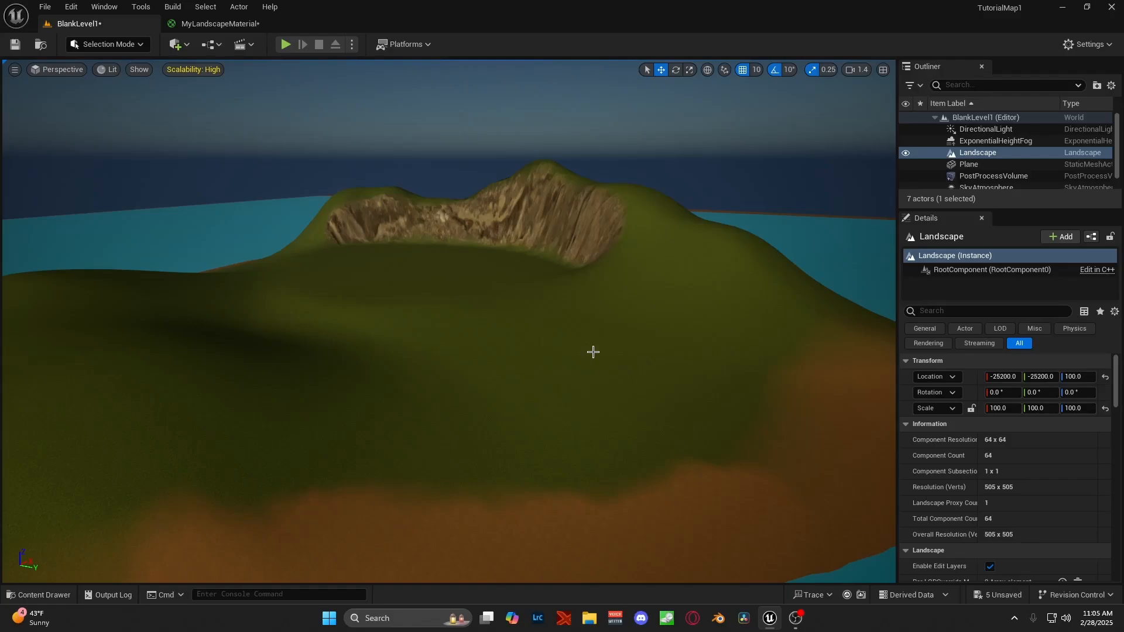